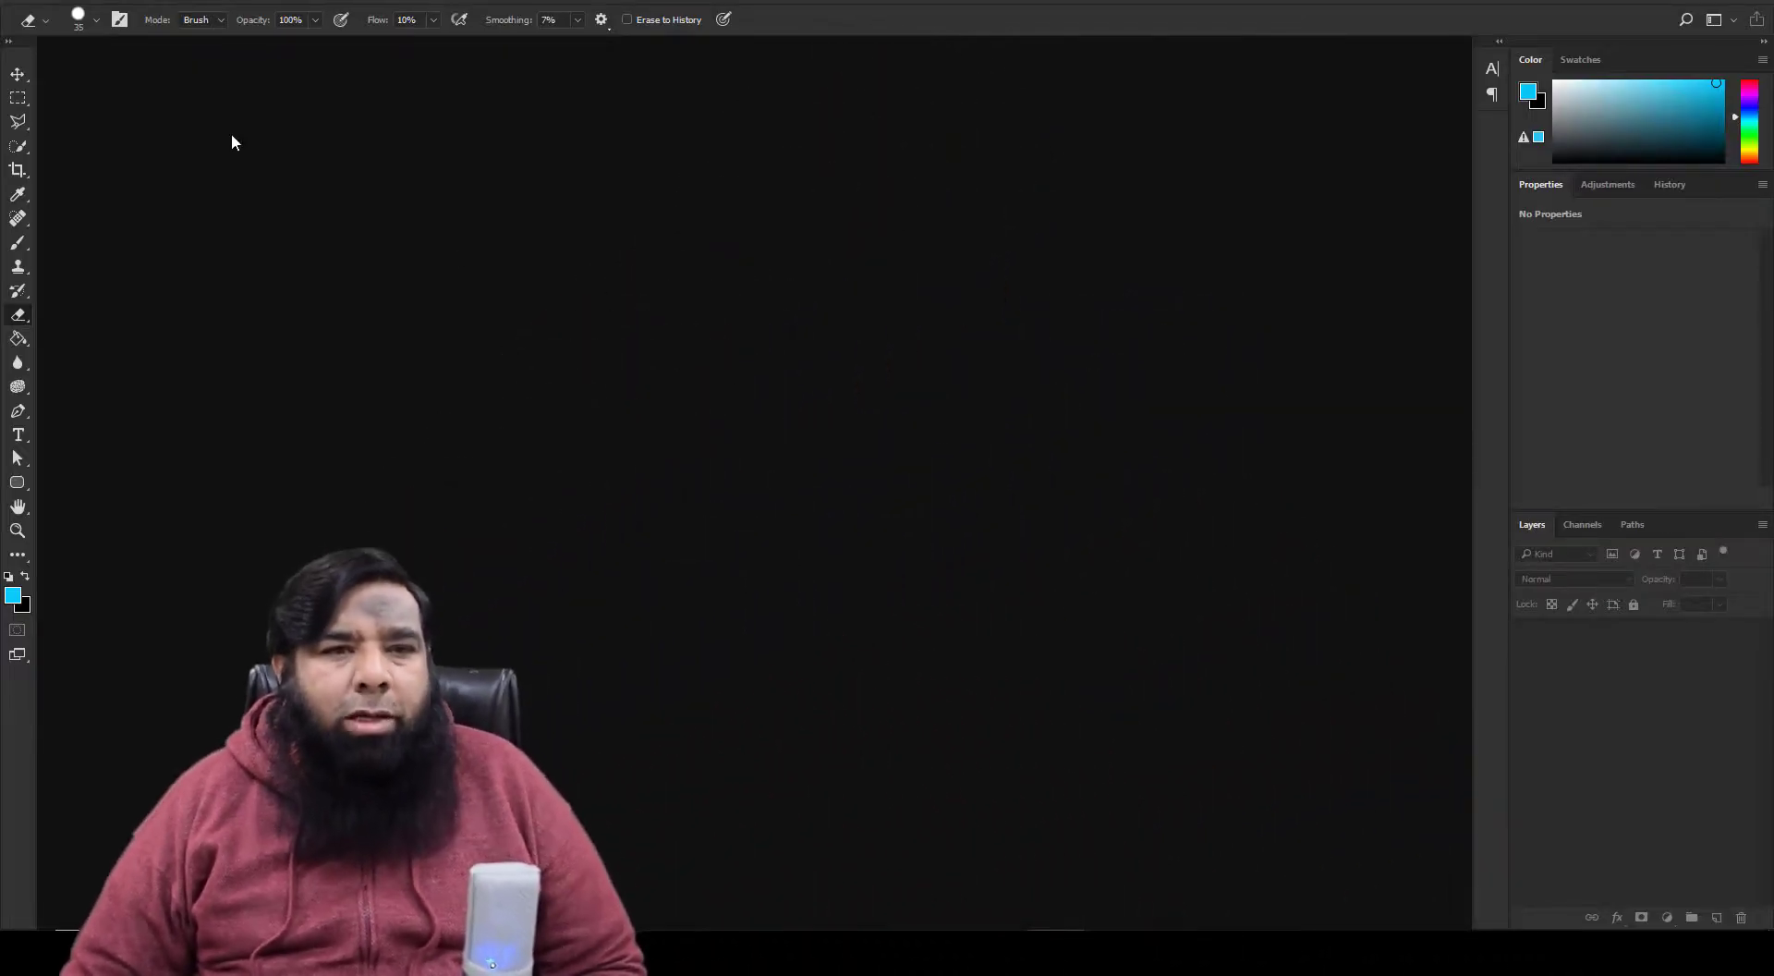
Step: Open the portrait 20210202_202848.jpg from the Final folder through File > Open
click(56, 2)
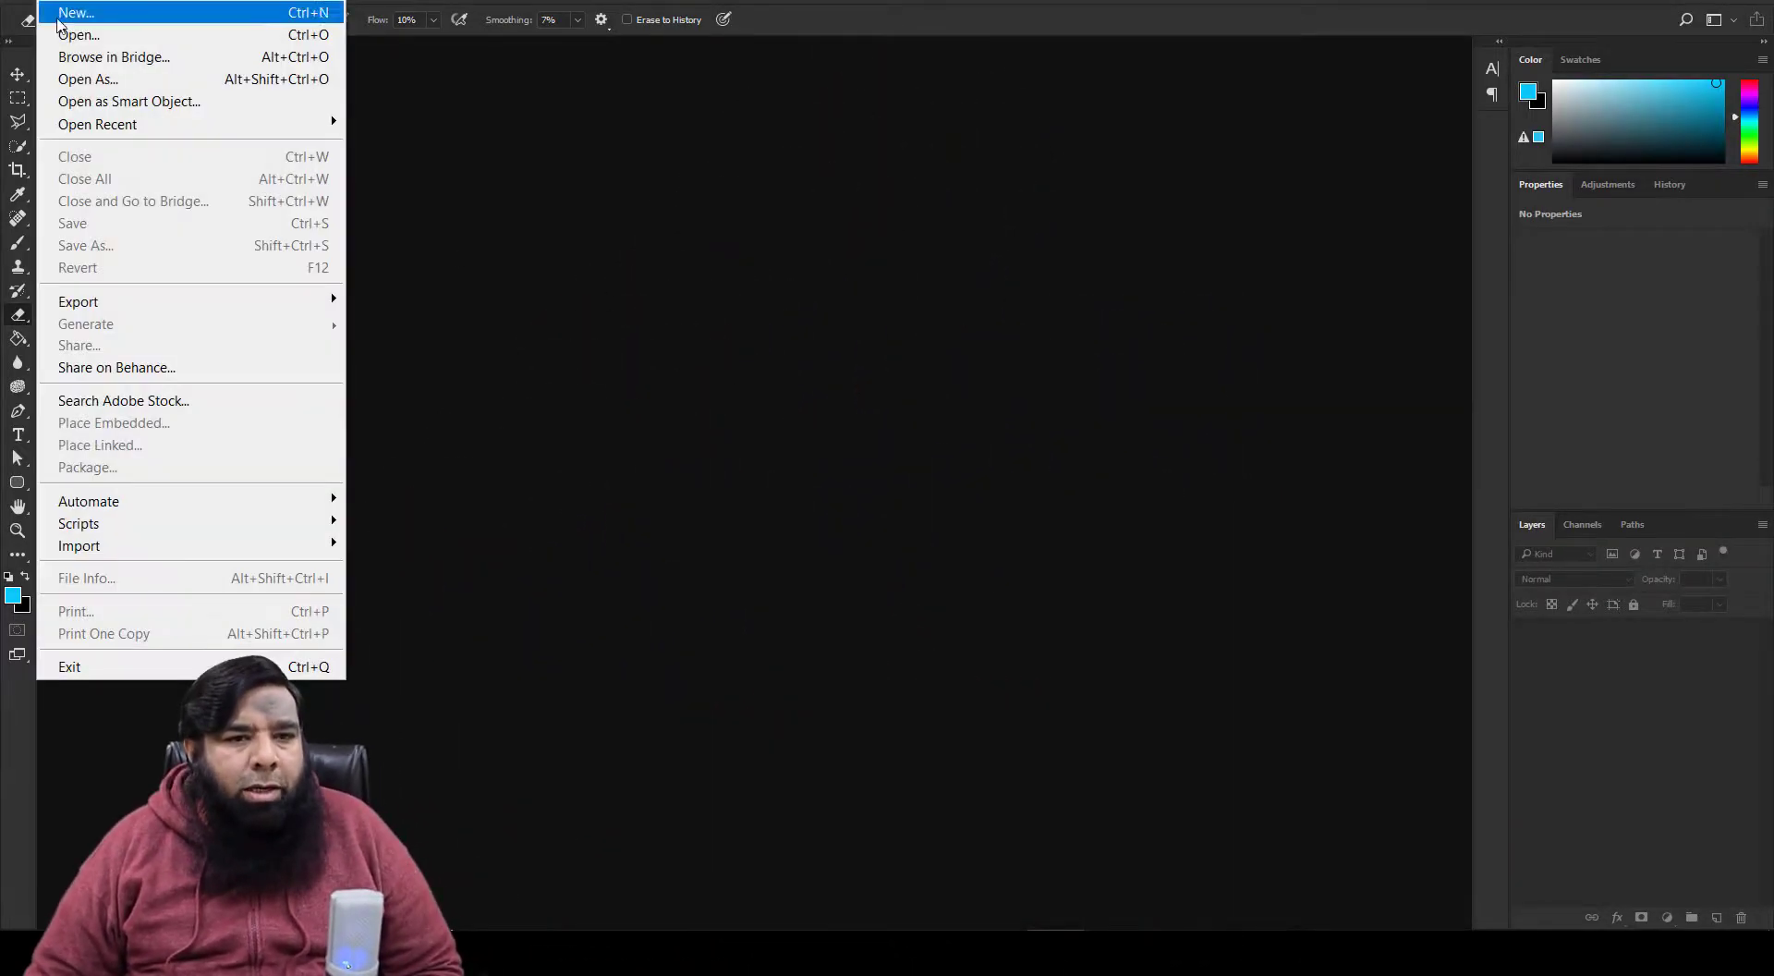
click(79, 35)
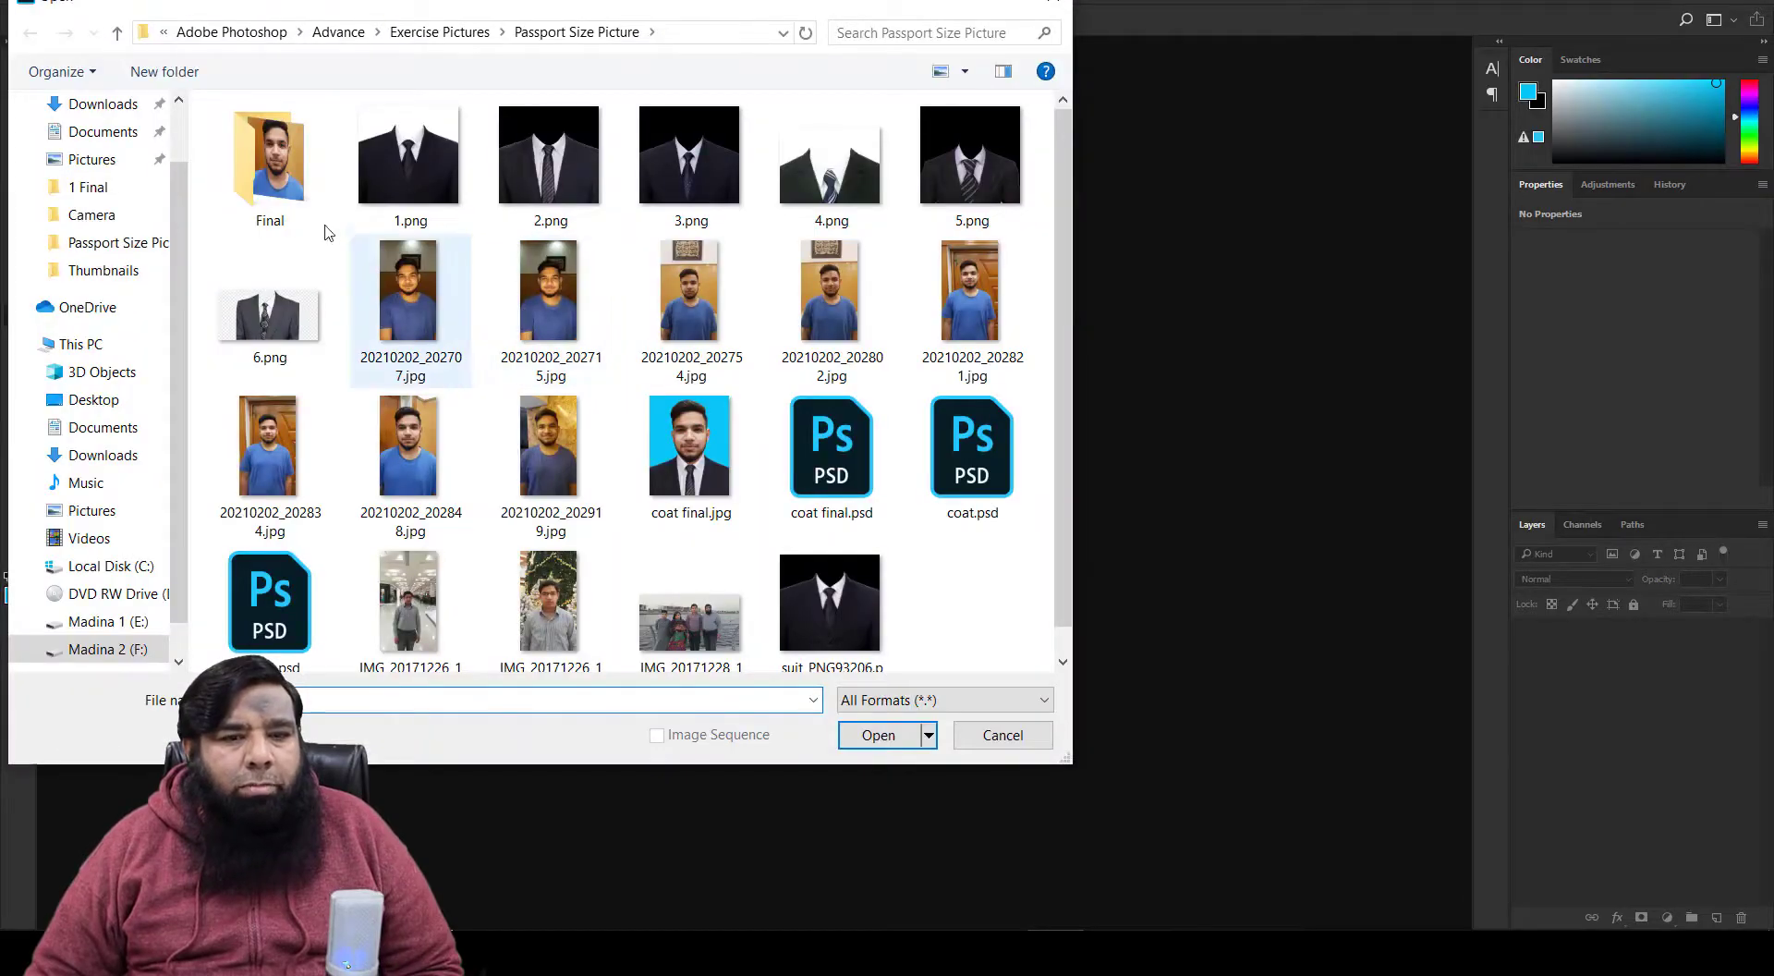
double_click(278, 171)
click(279, 174)
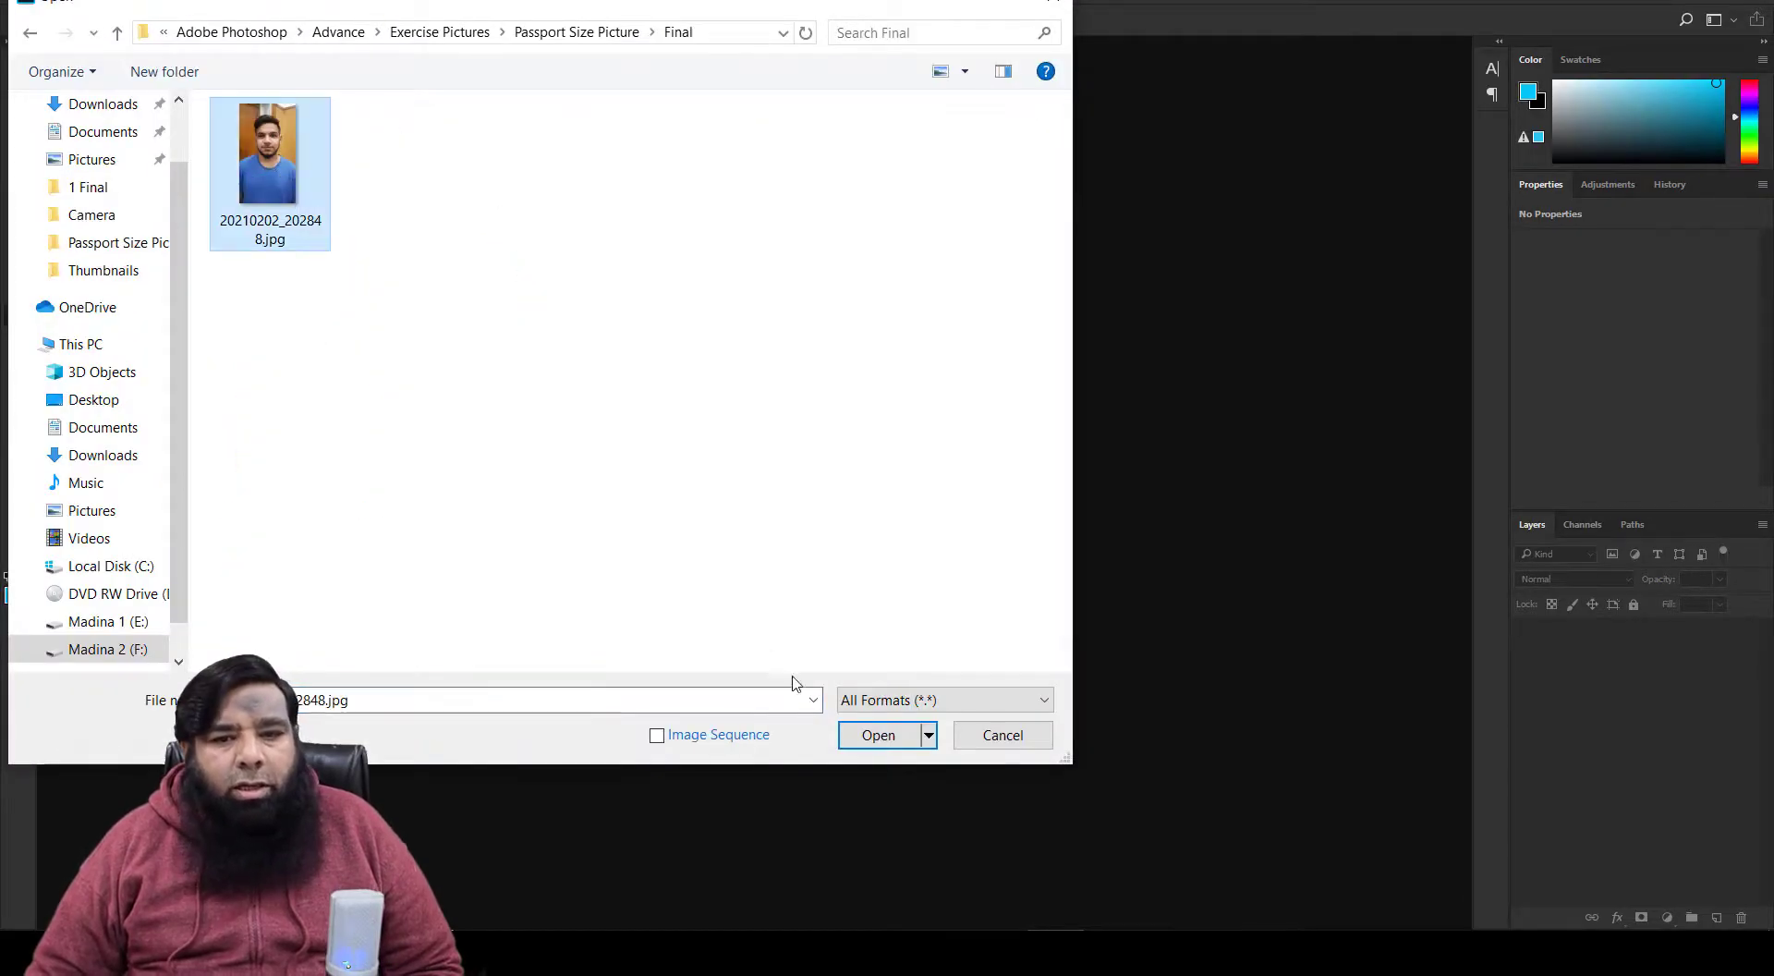
click(861, 735)
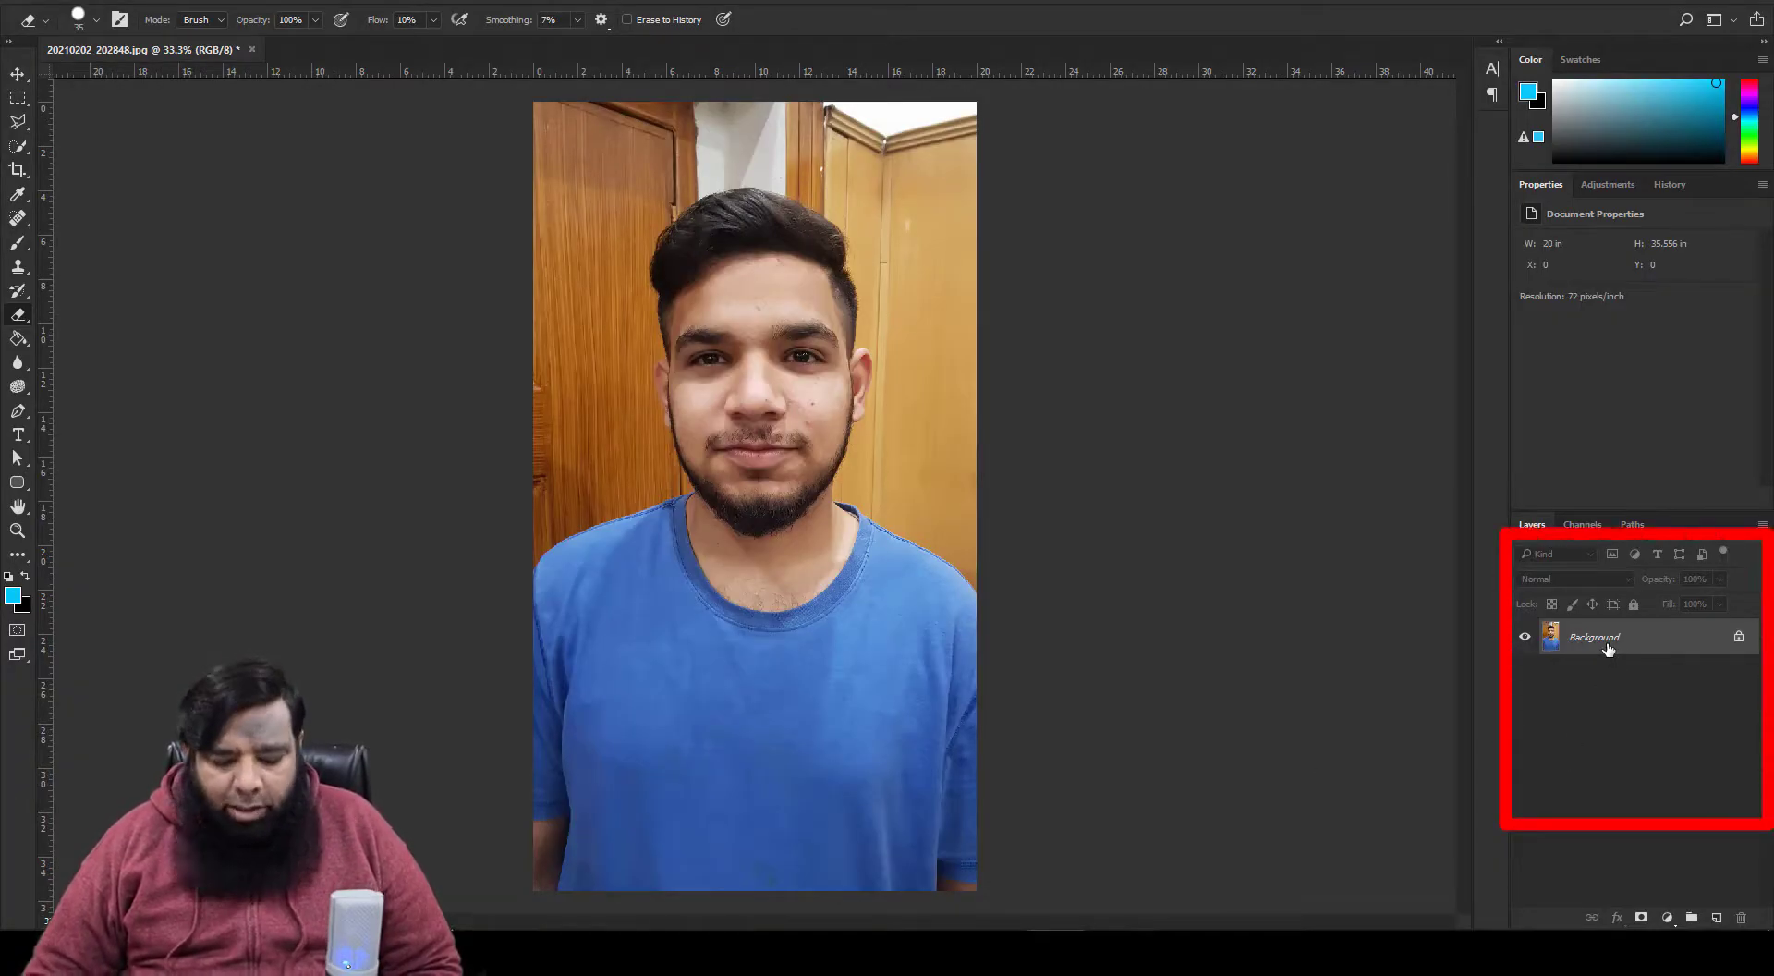
Step: Duplicate the Background layer as Layer 1 and hide the Background layer
key(ctrl+j)
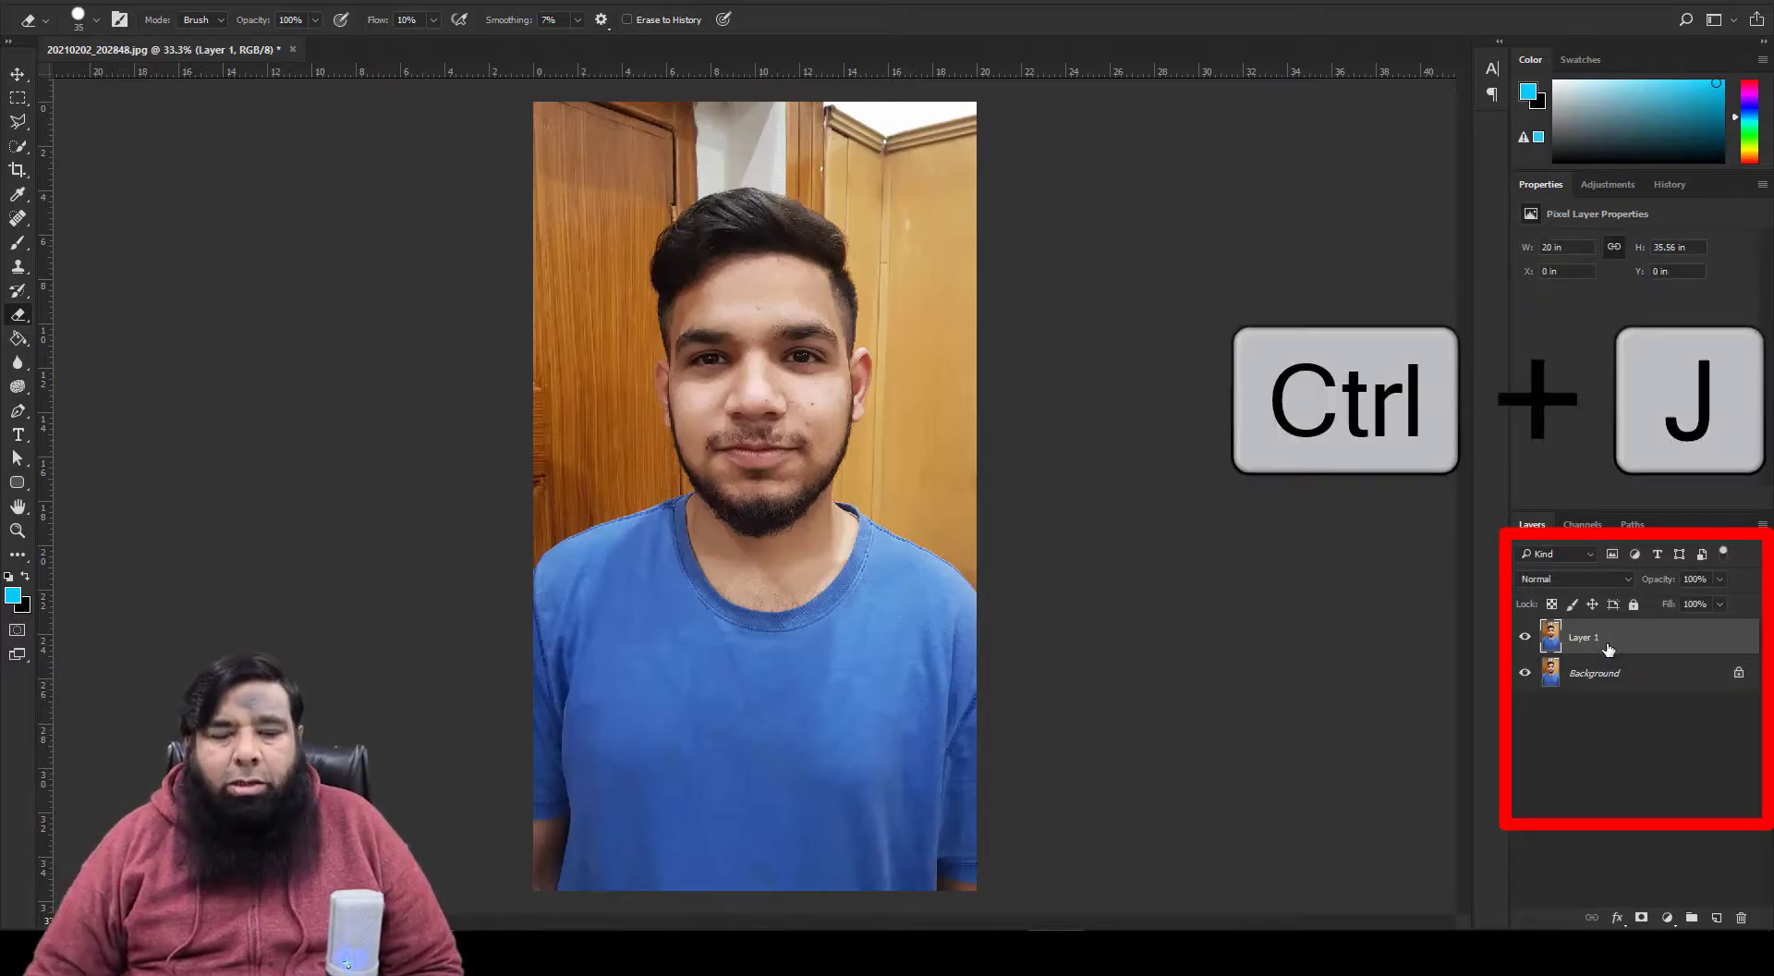
click(1526, 675)
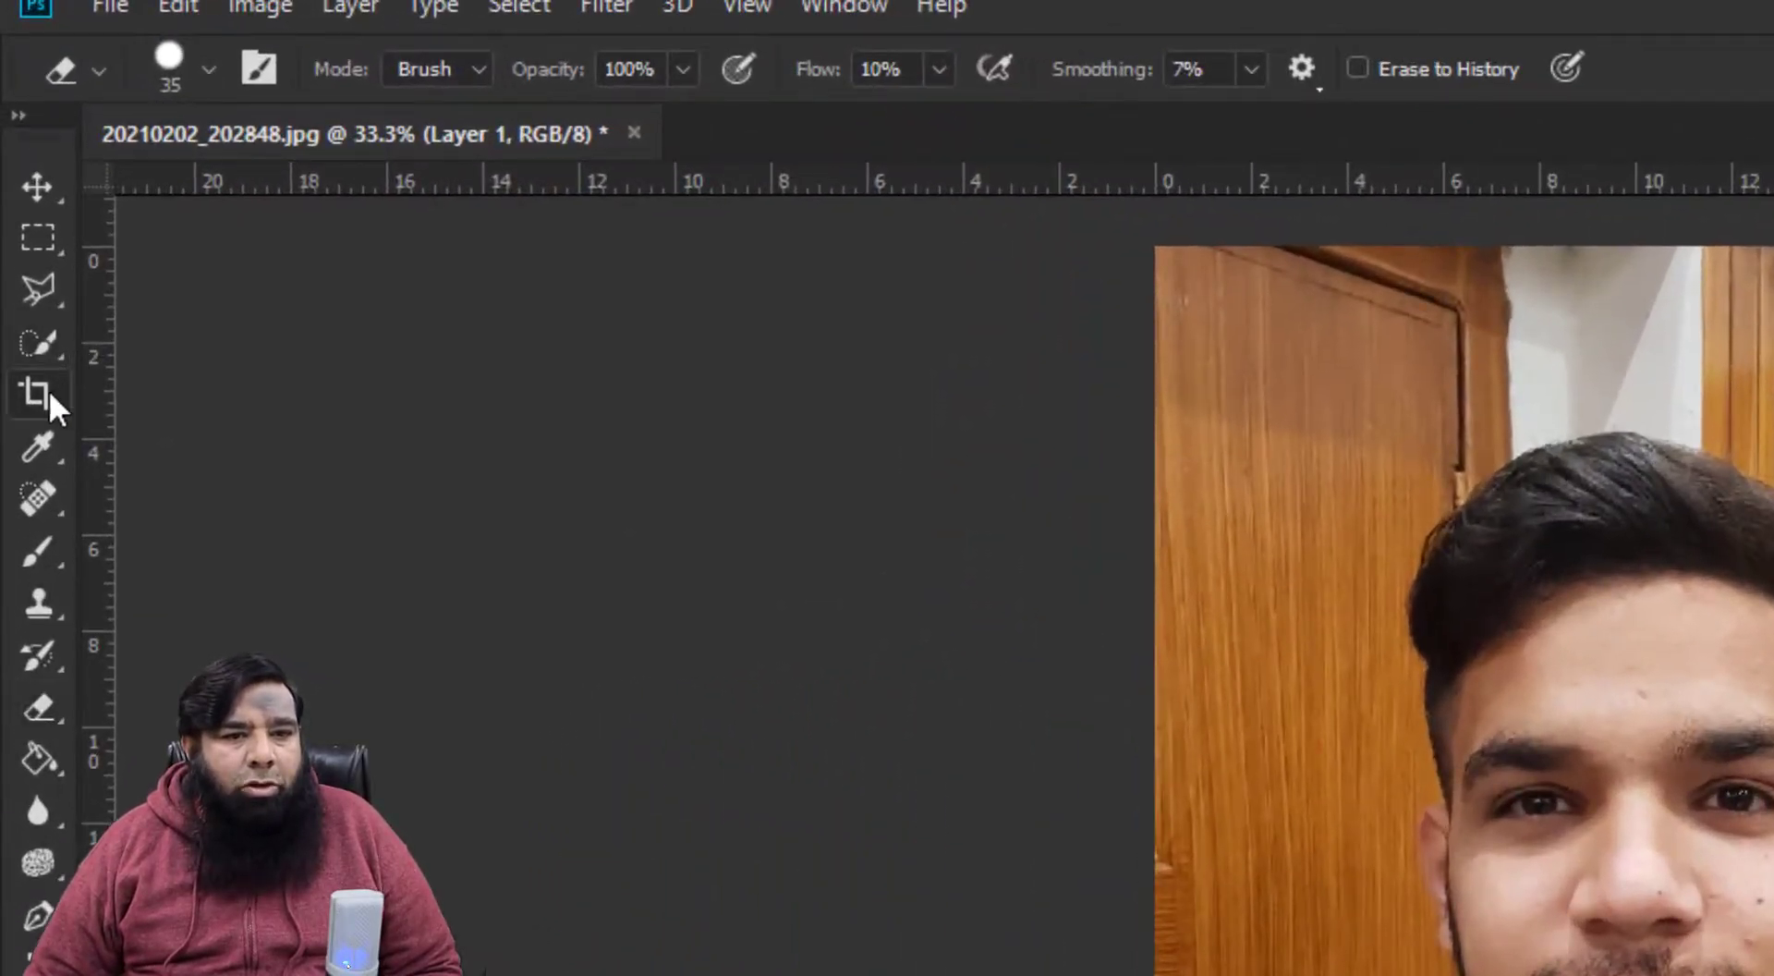
Step: Crop to 1.5 in × 2 in at 300 resolution, sliding the photo to frame the head
click(37, 393)
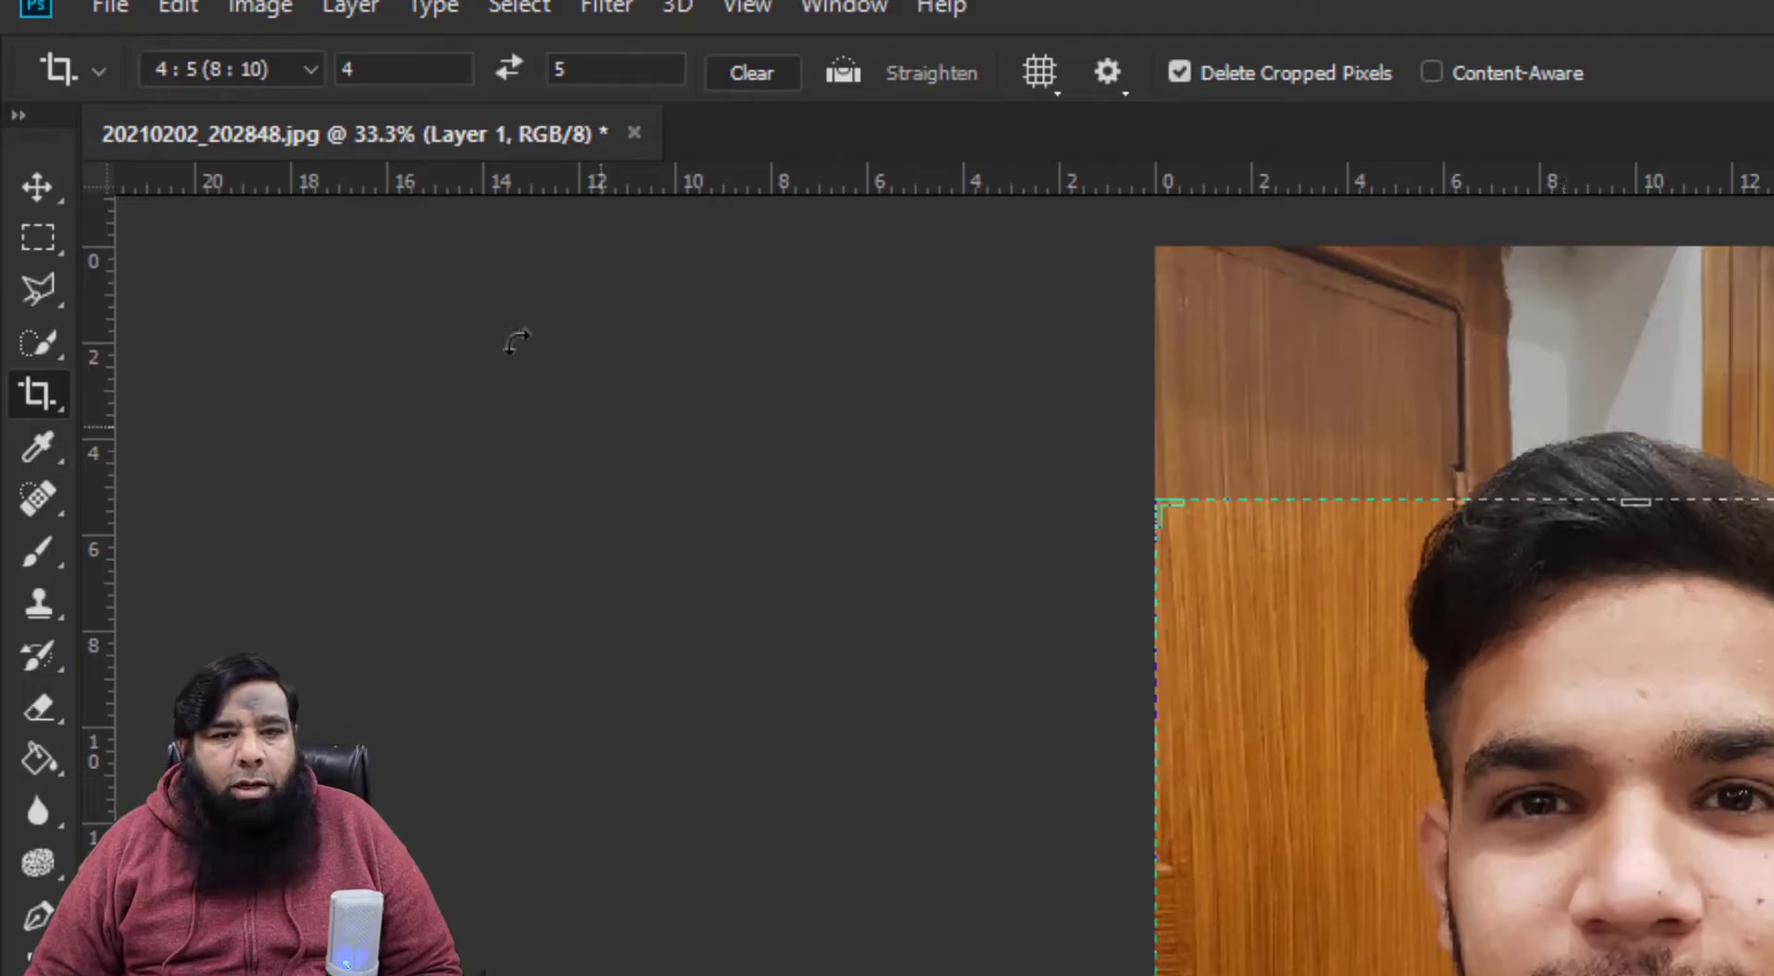
click(311, 69)
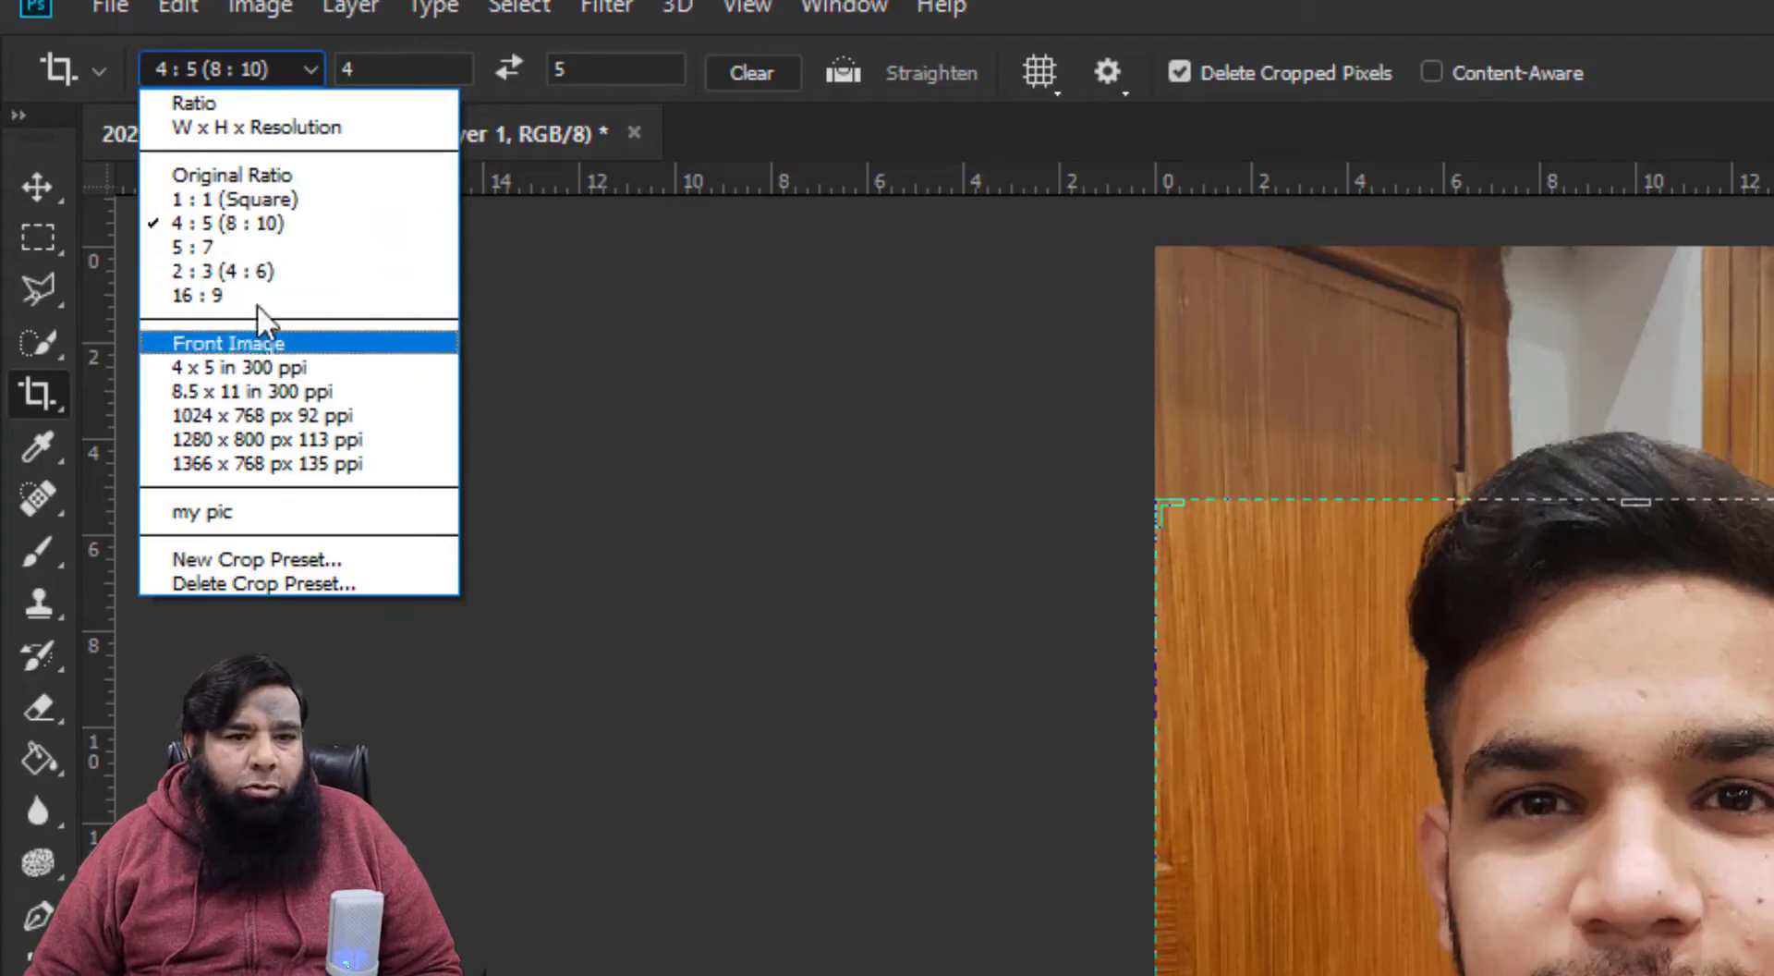
click(332, 127)
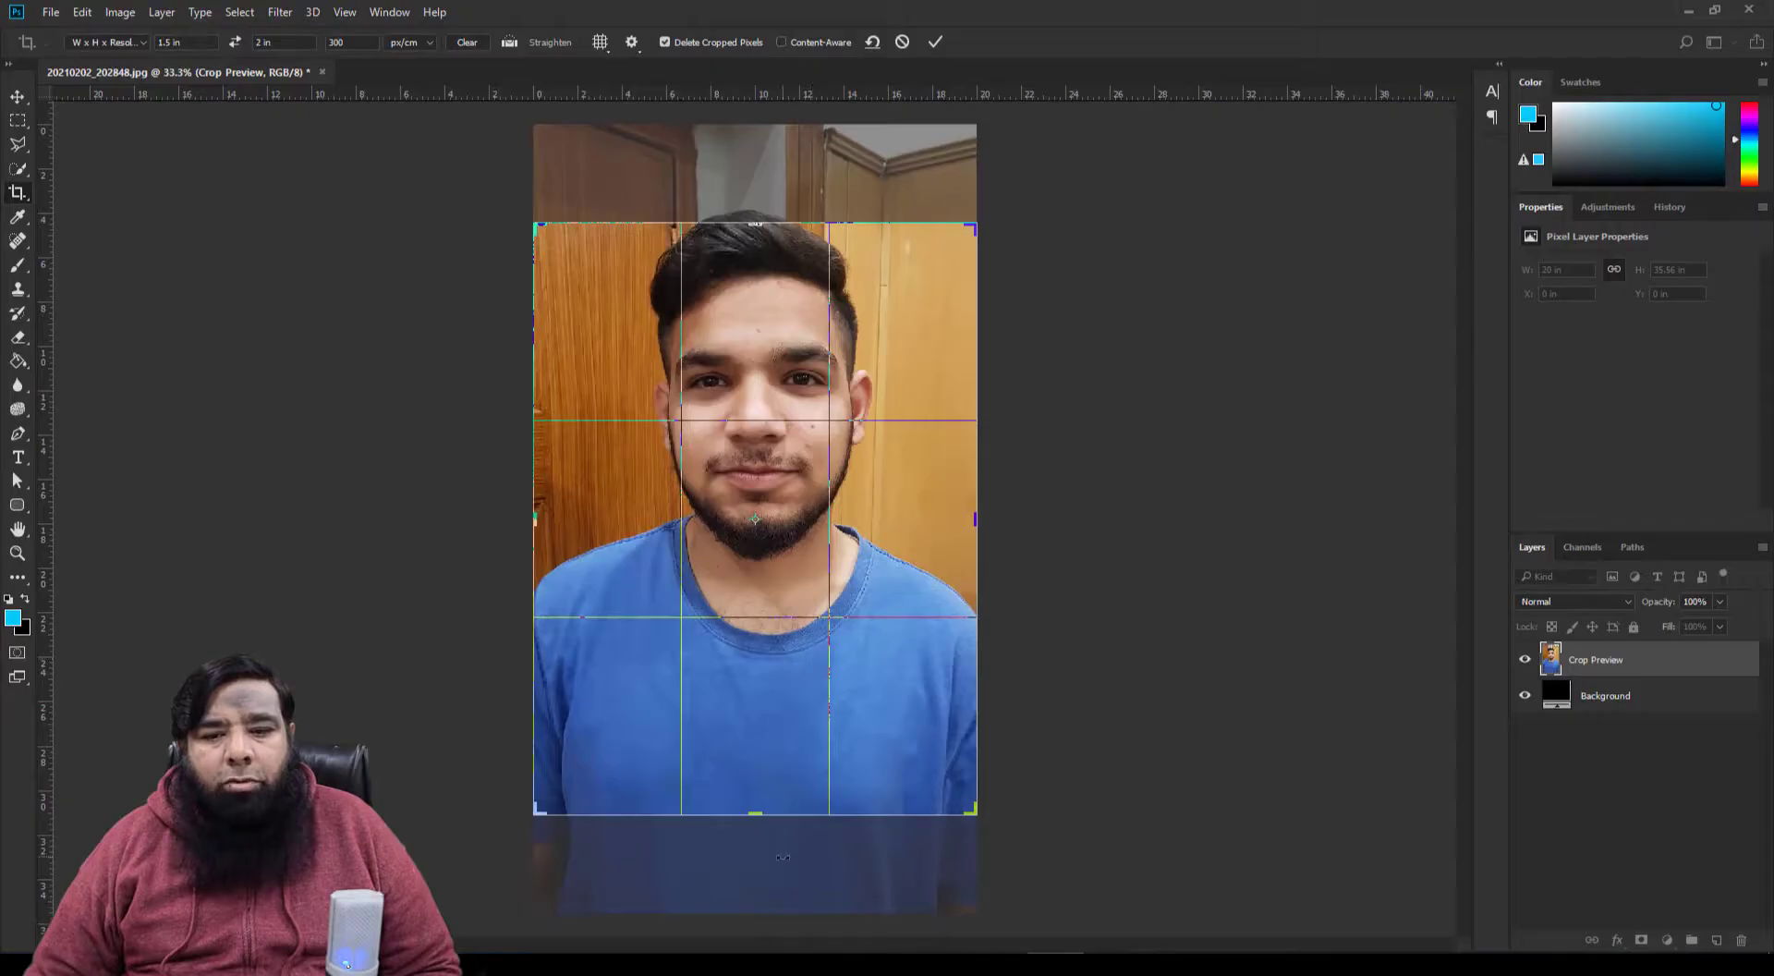
drag(783, 858, 786, 844)
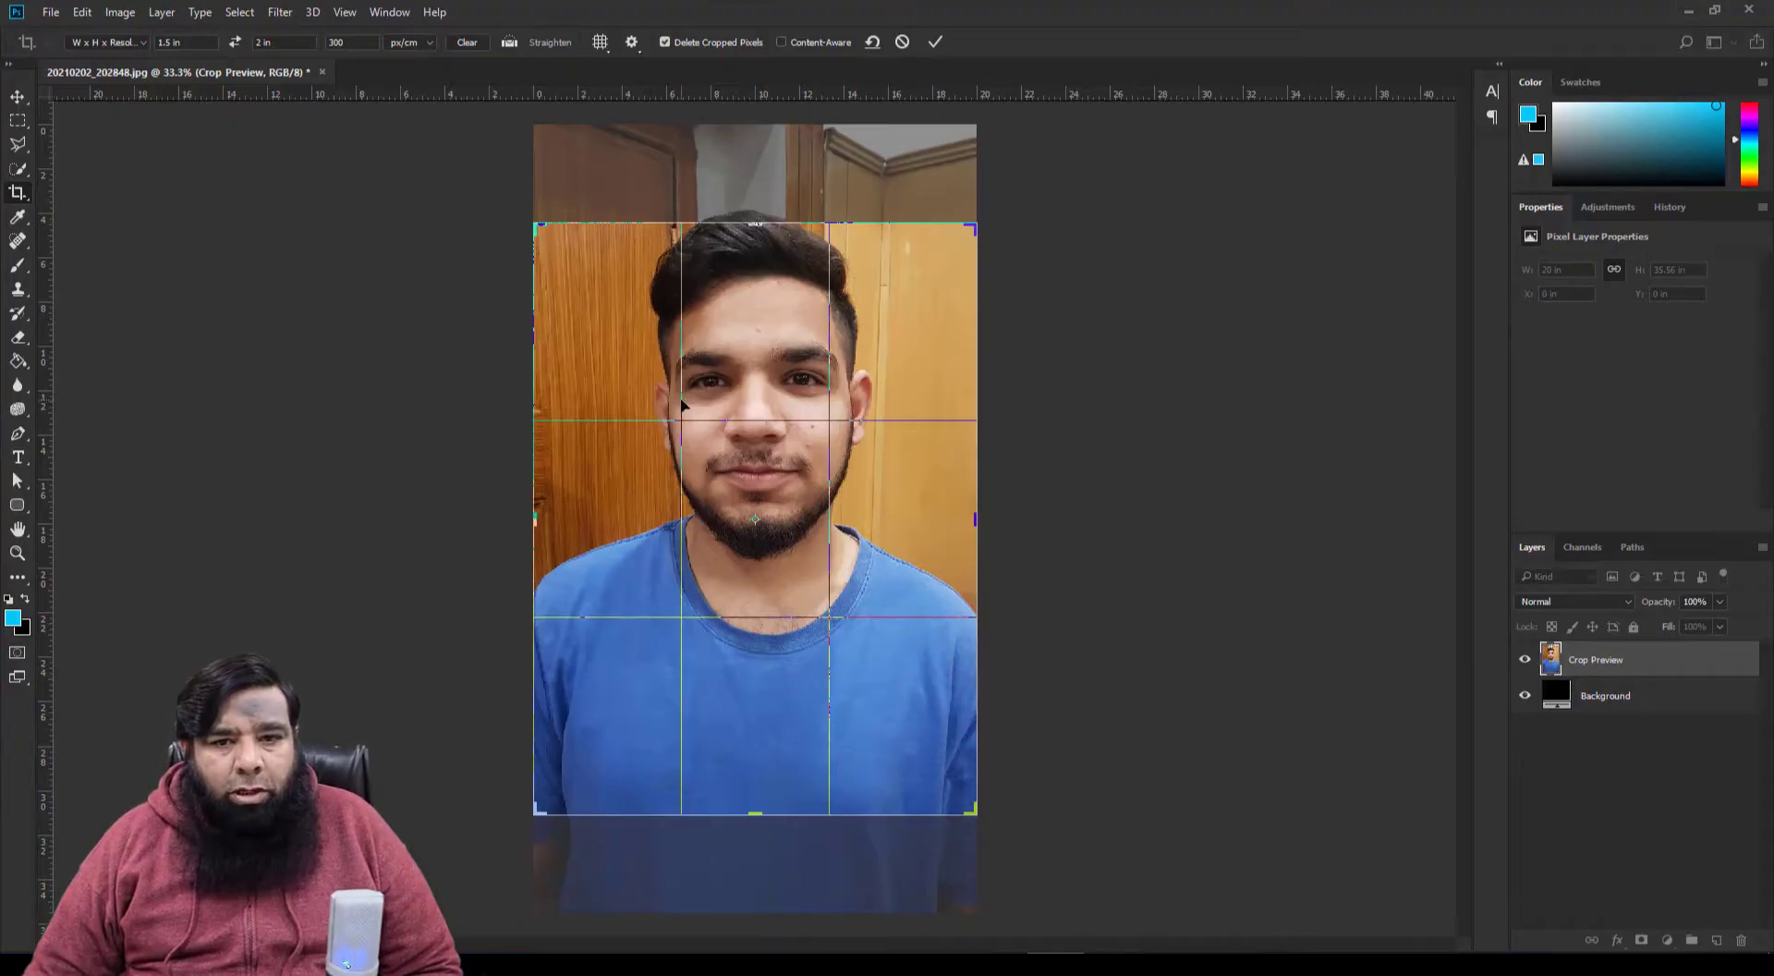
mouse_move(682, 404)
mouse_down()
mouse_move(682, 481)
mouse_move(682, 465)
mouse_up()
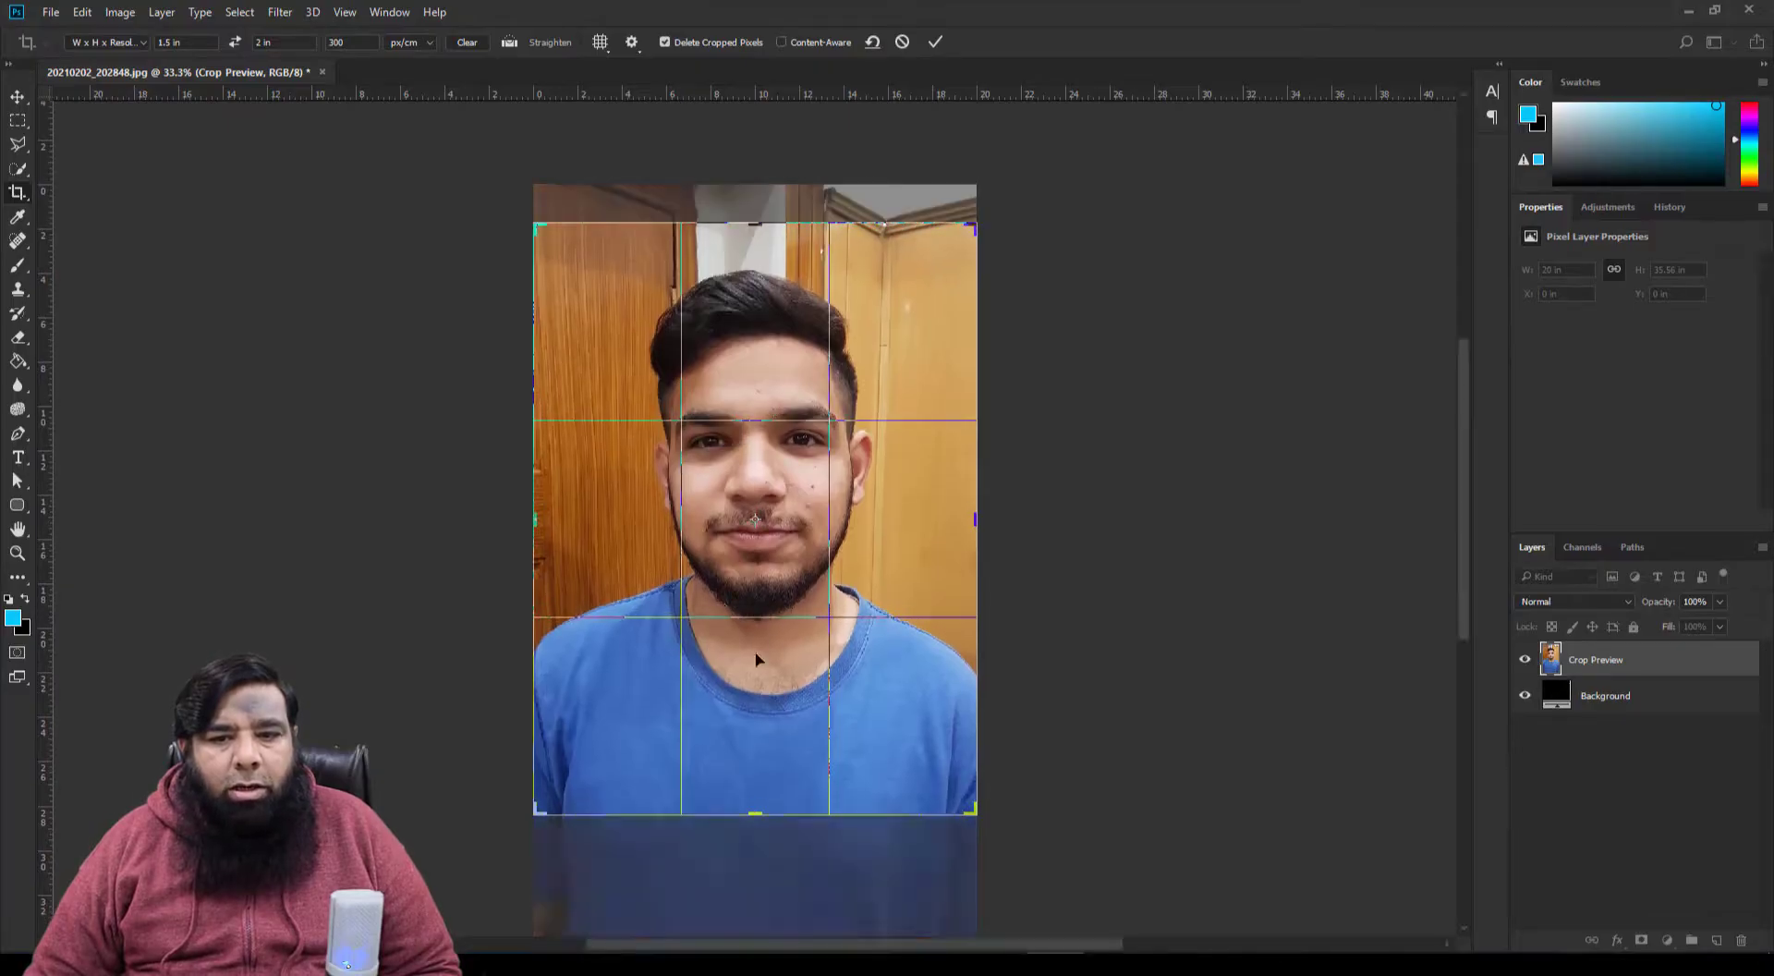
click(932, 44)
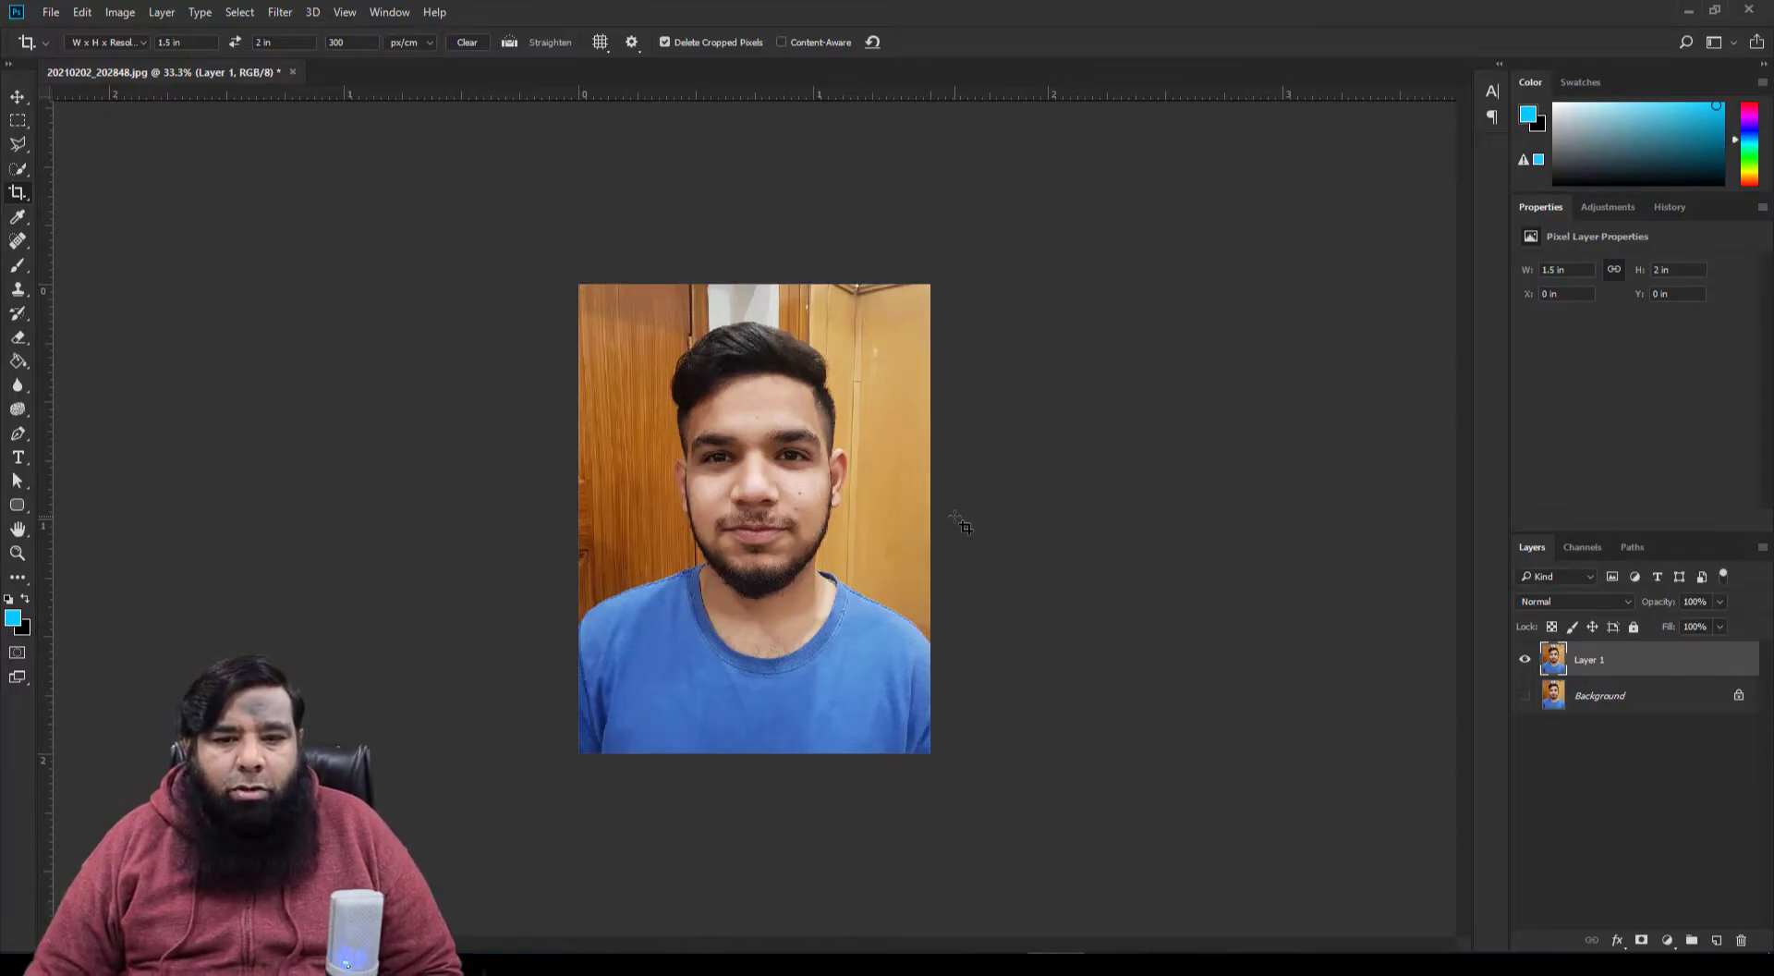
Step: Select the wooden wall background around the person with the Quick Selection tool
key(ctrl+0)
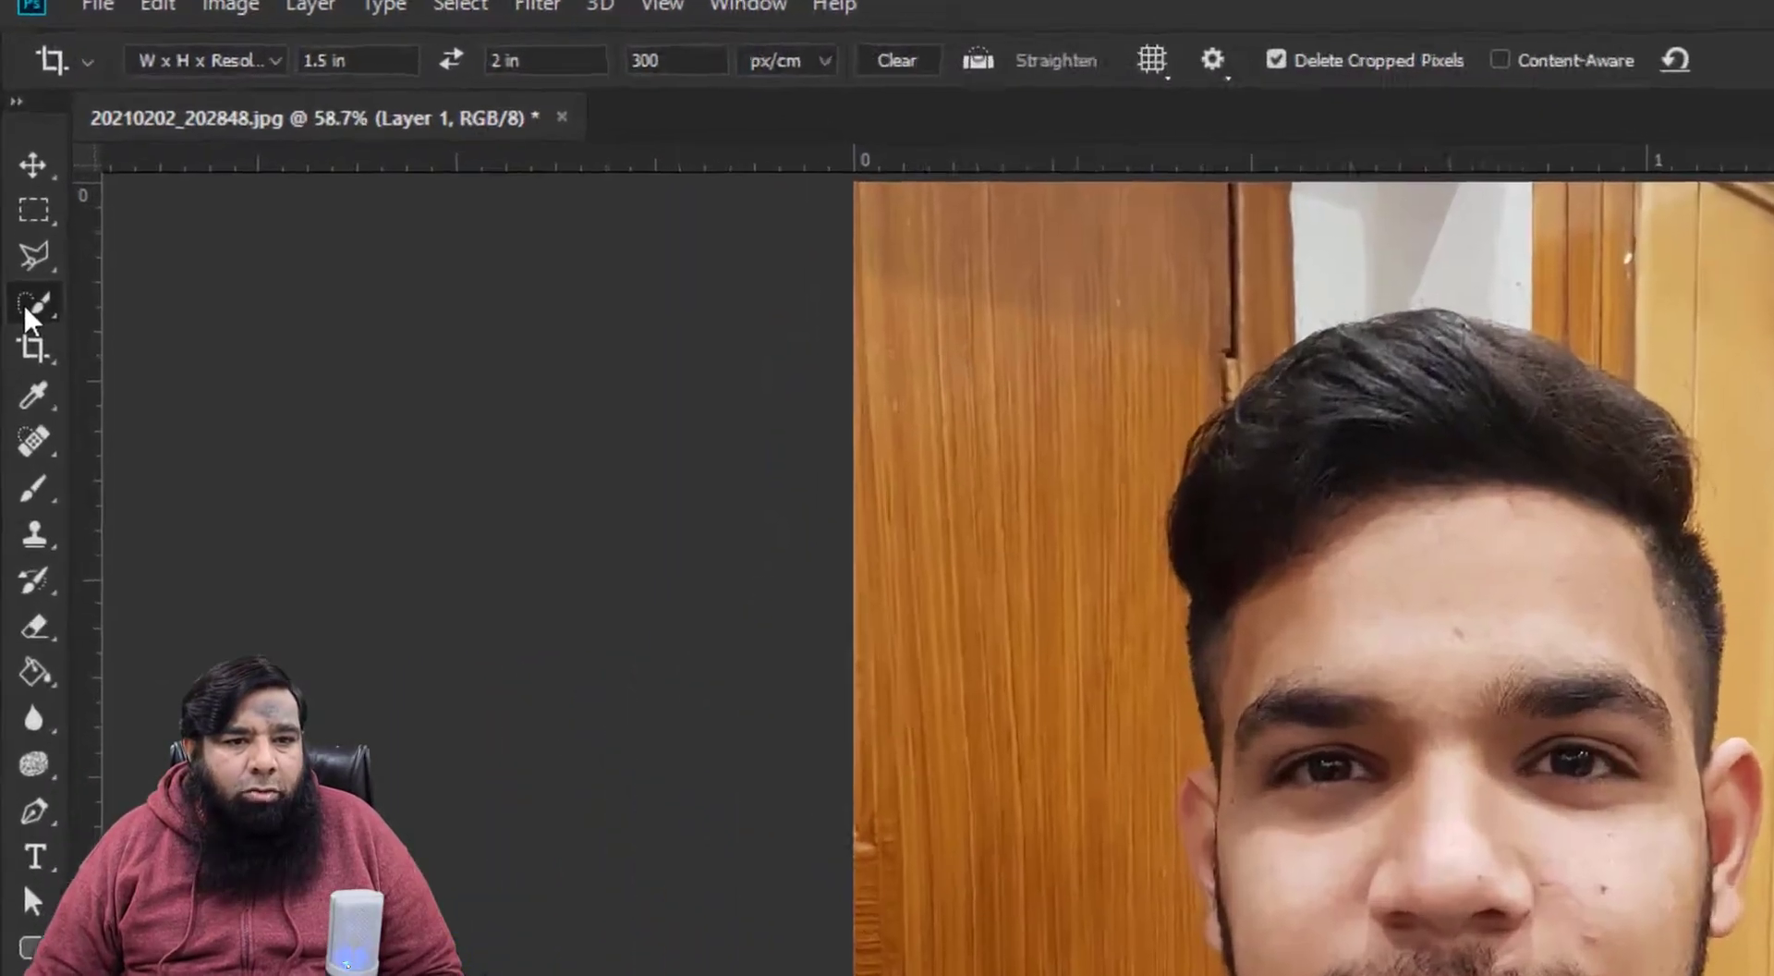
click(17, 169)
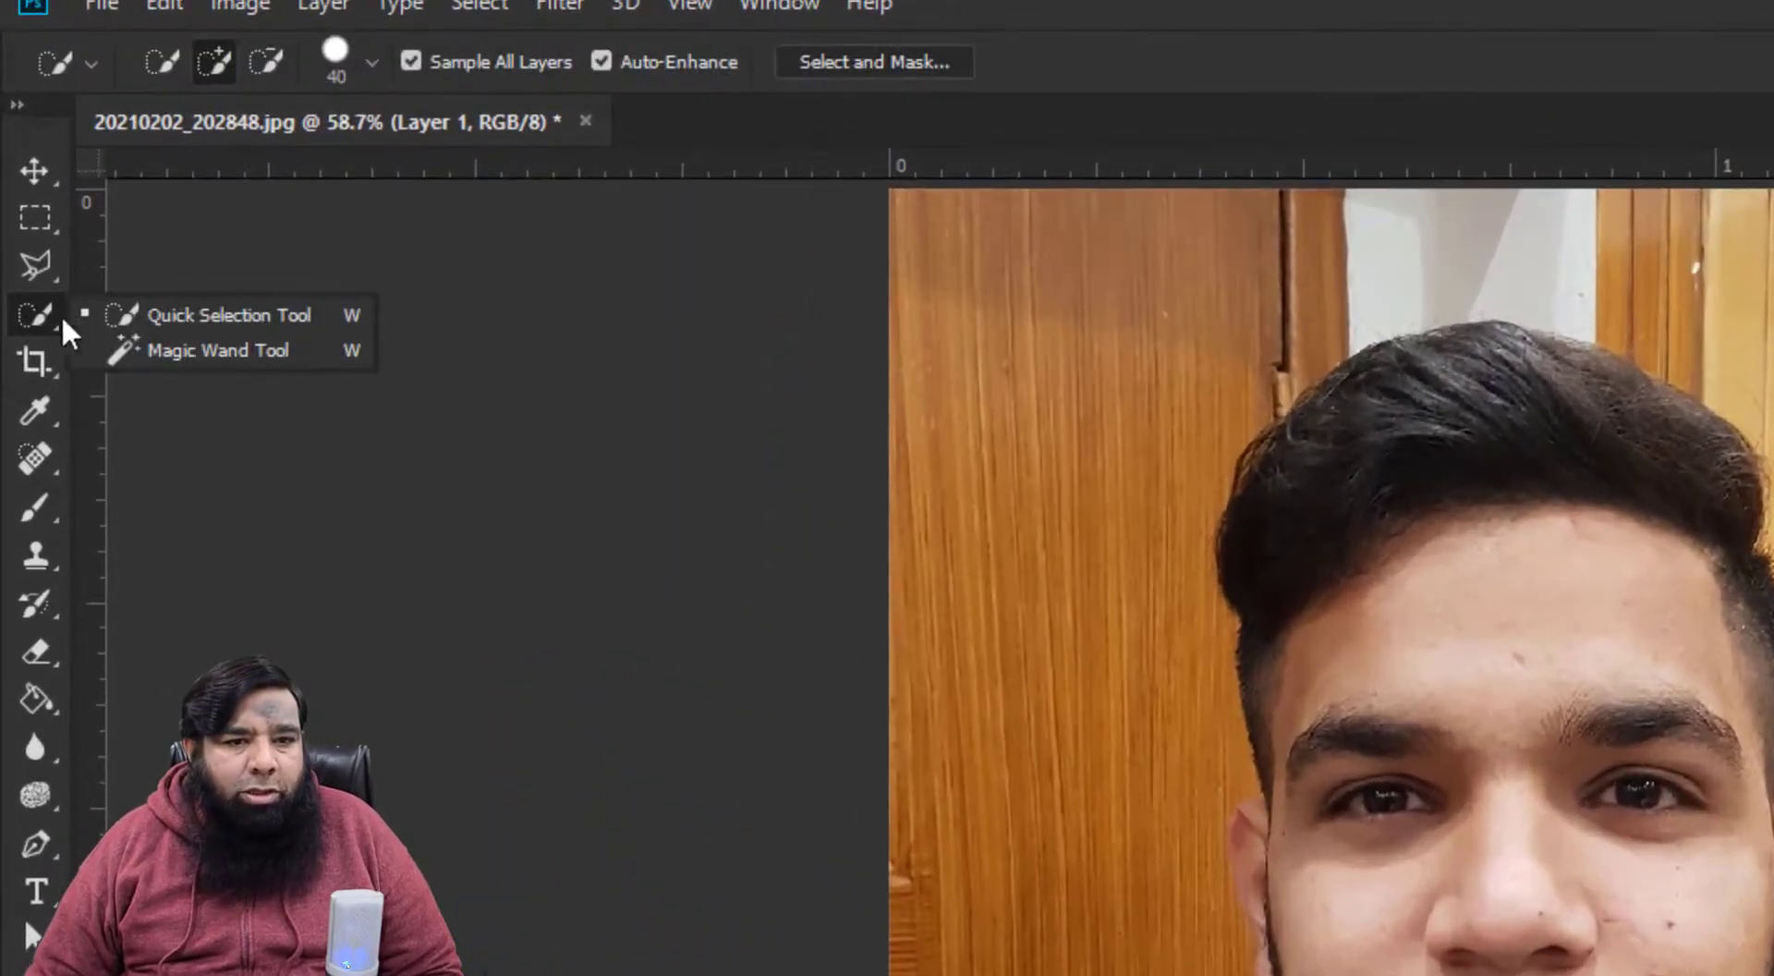
click(140, 317)
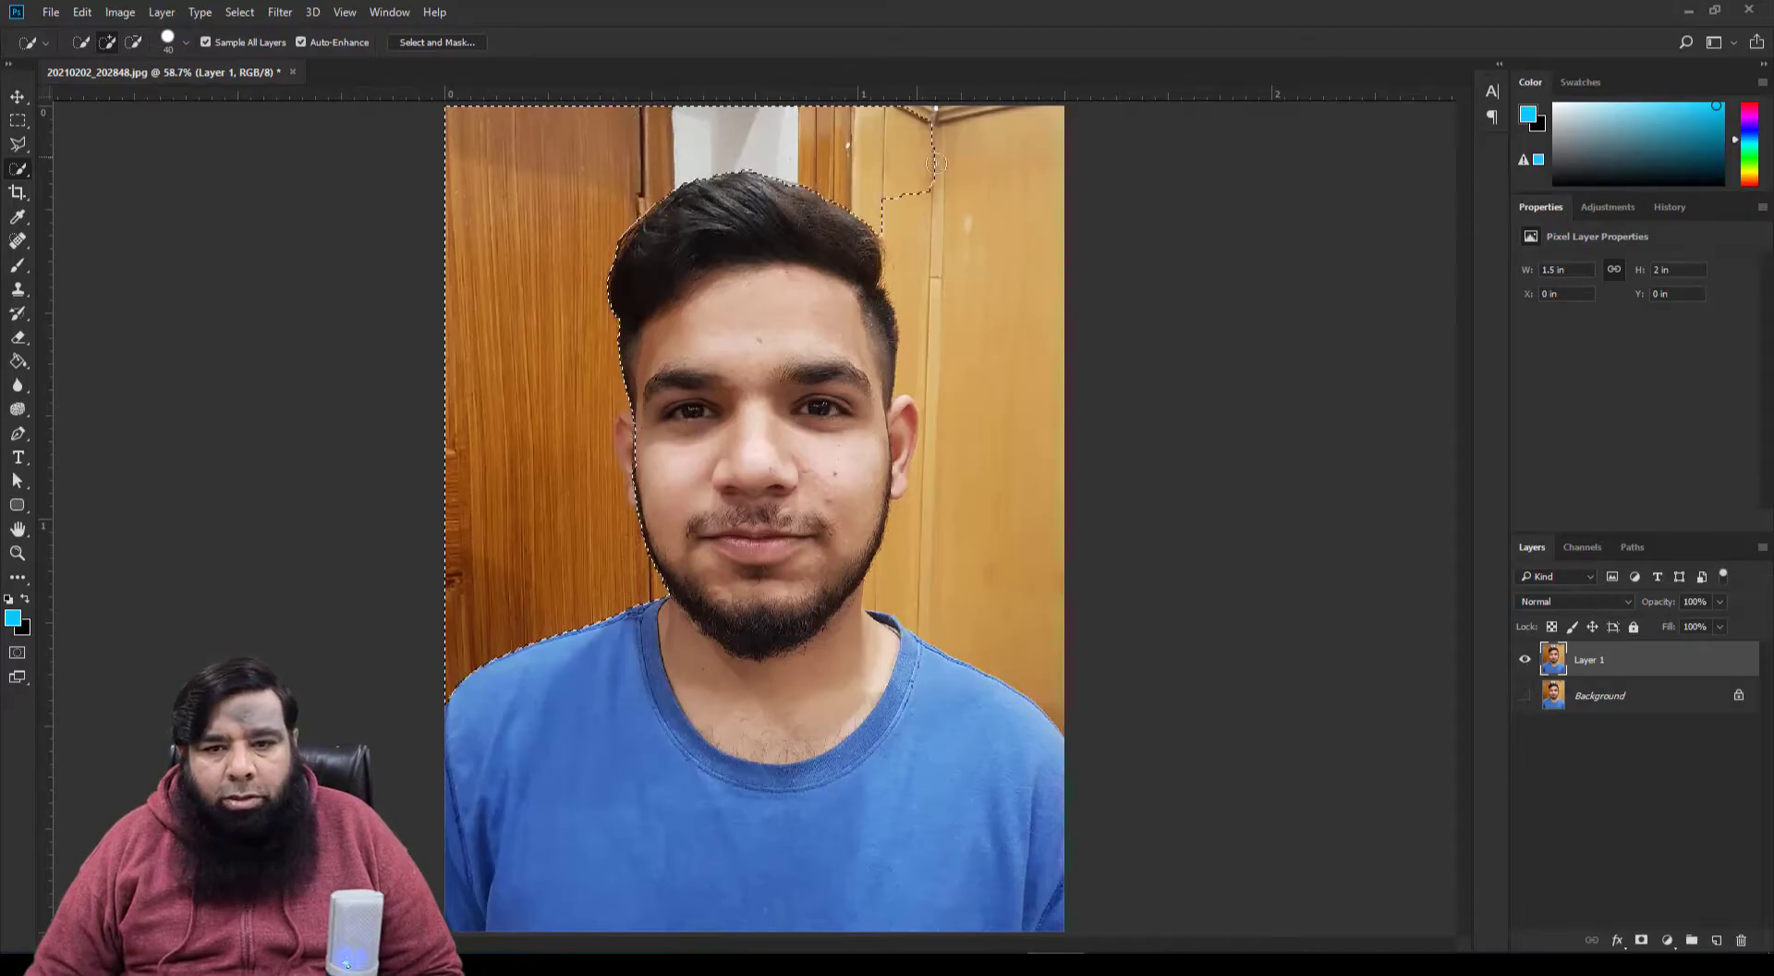
drag(936, 164, 968, 209)
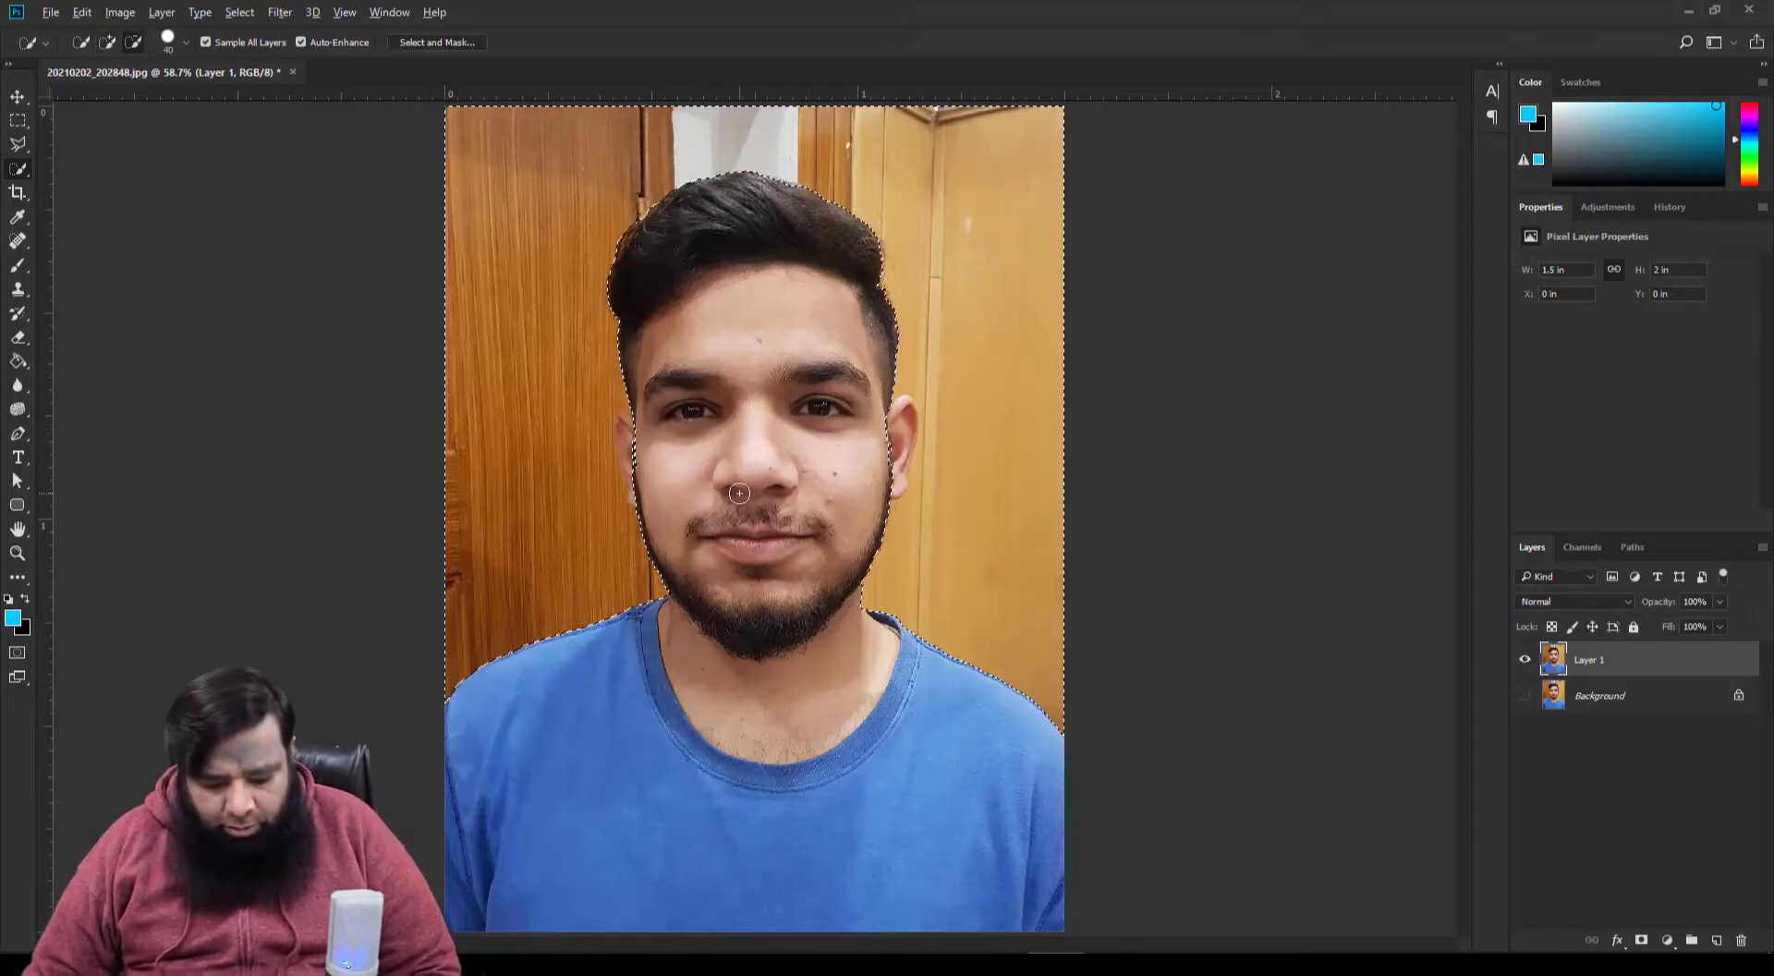
Step: Zoom in and subtract areas around the ears and shoulders to refine the selection edge
scroll(740, 493, up, 2)
scroll(739, 492, up, 1)
scroll(739, 493, up, 2)
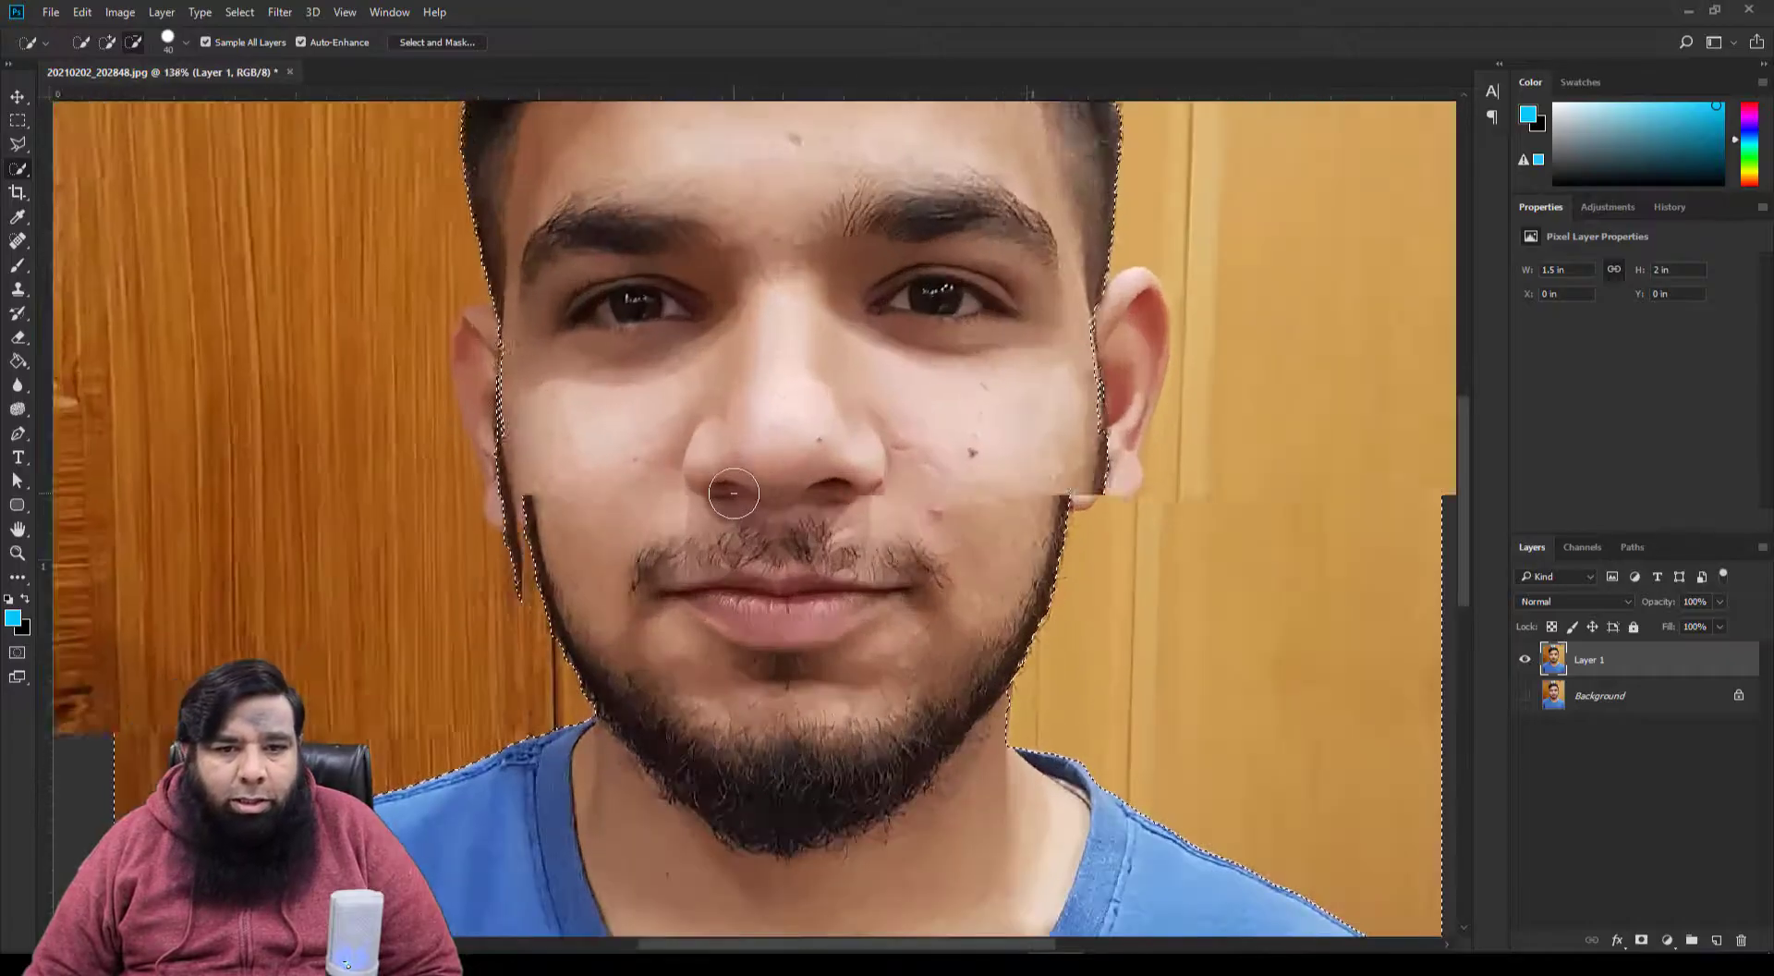
scroll(740, 493, up, 1)
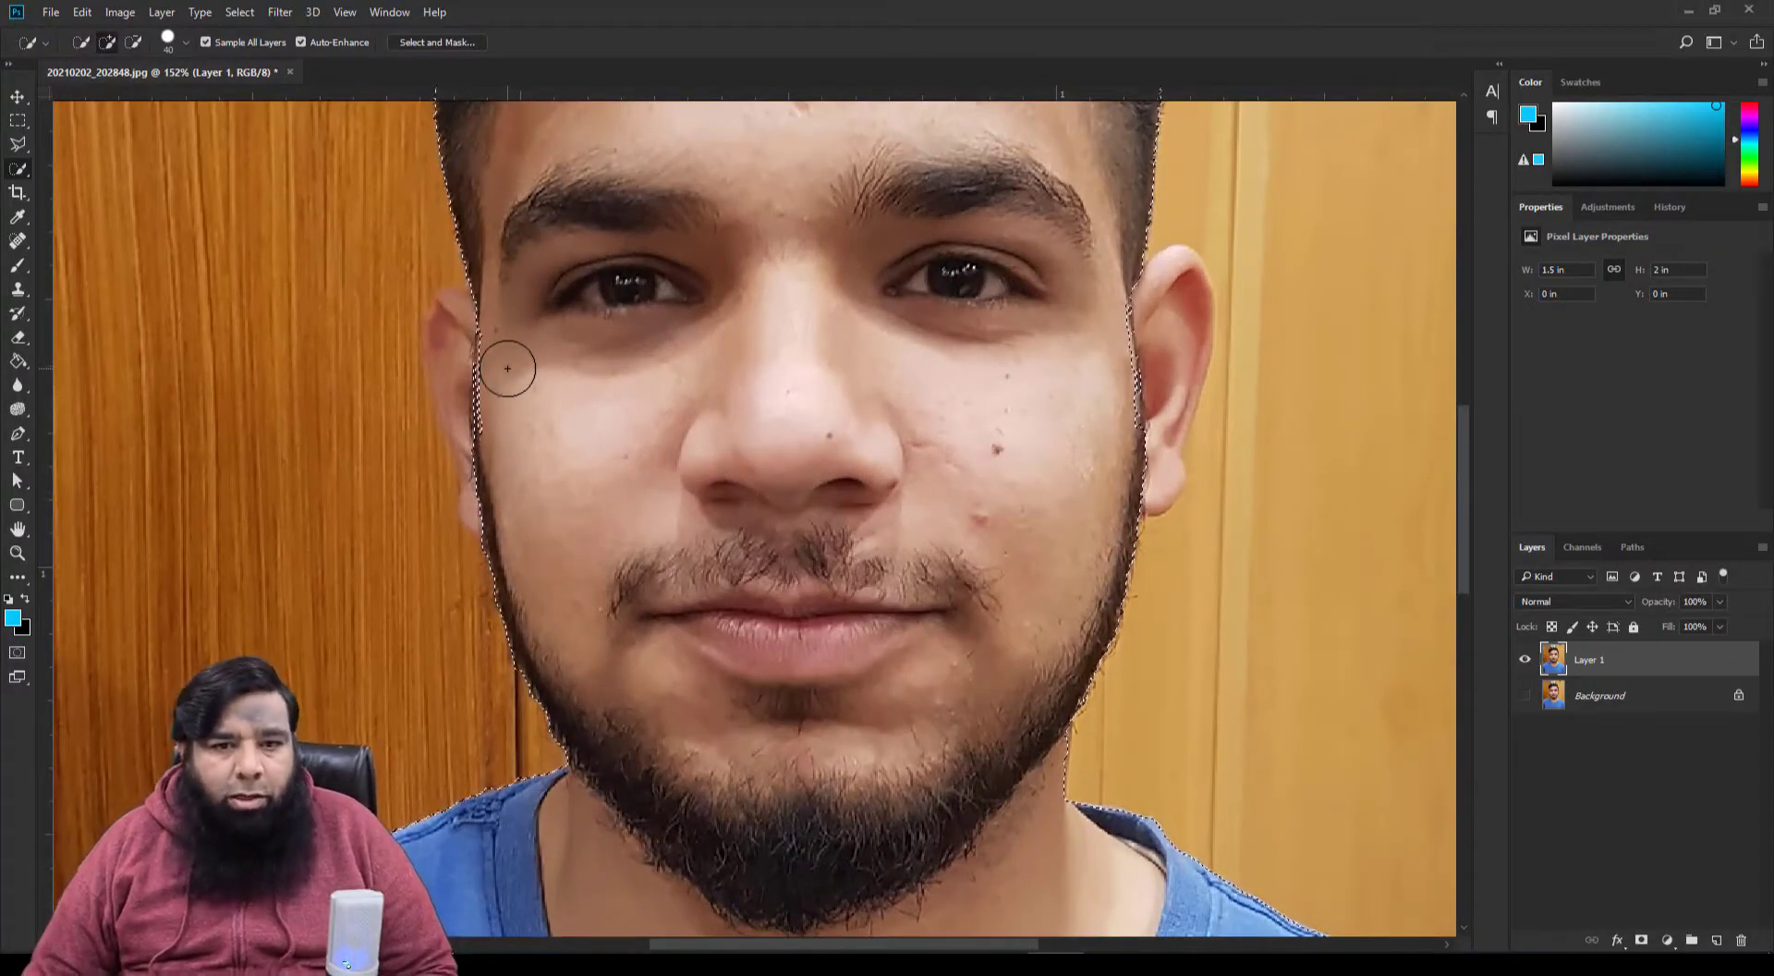
key(alt)
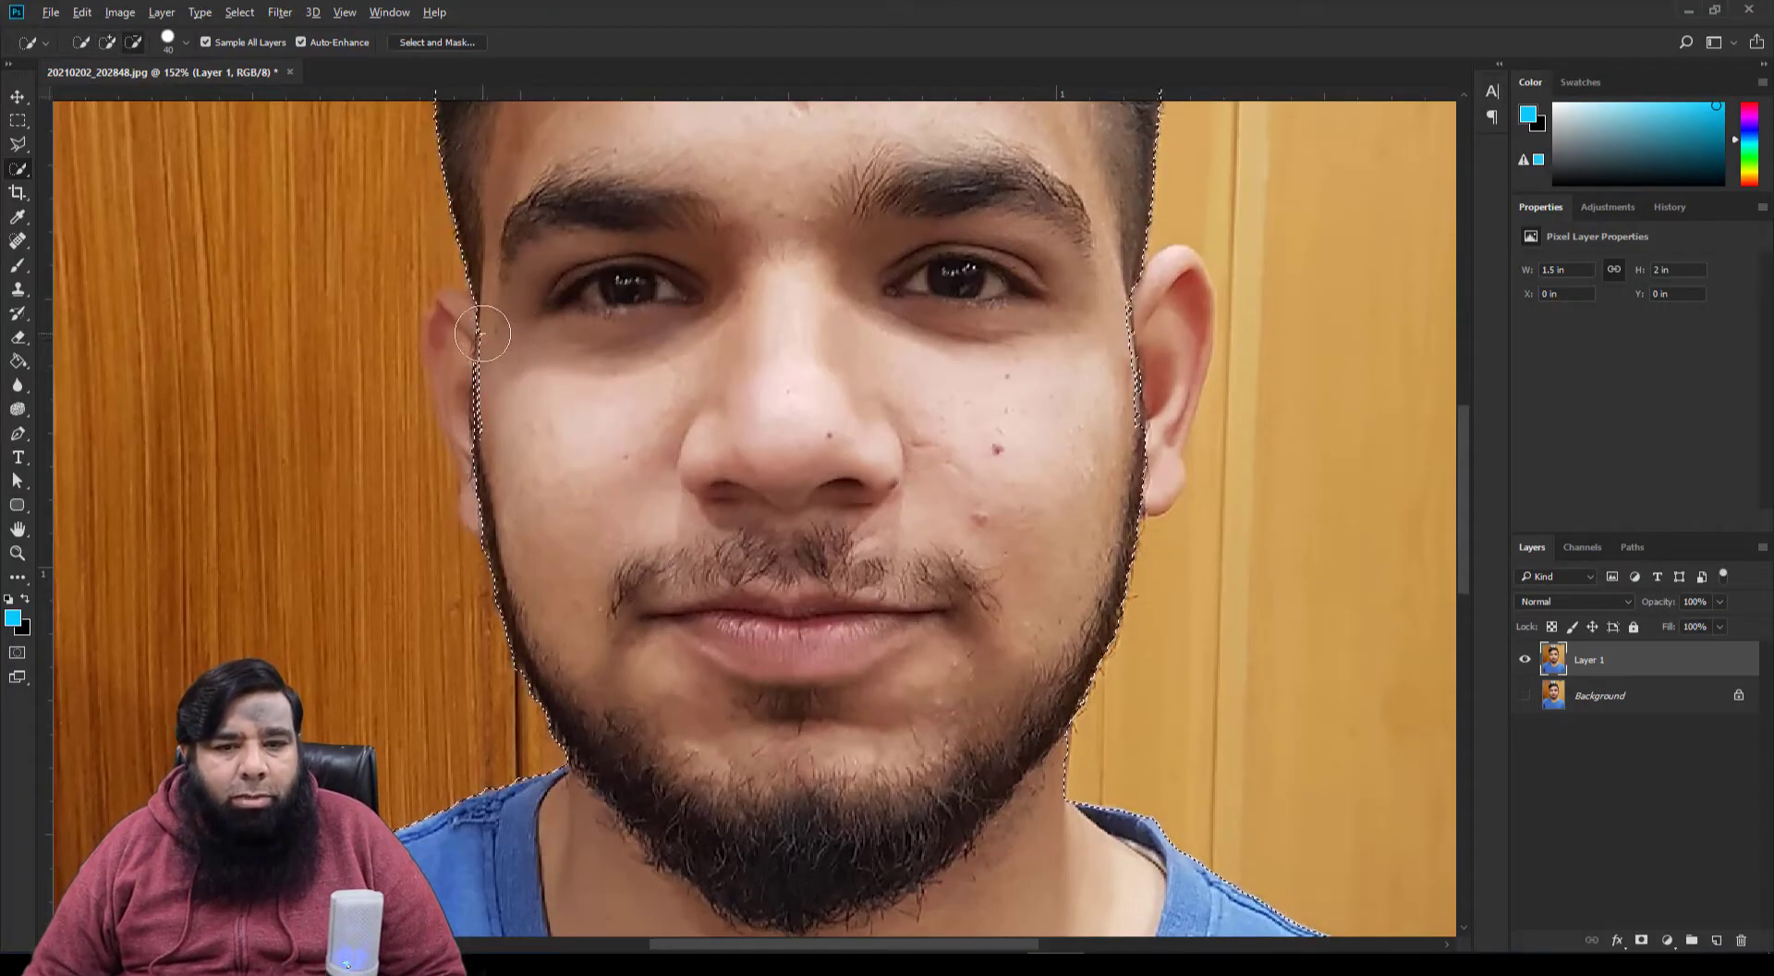
drag(480, 333, 469, 329)
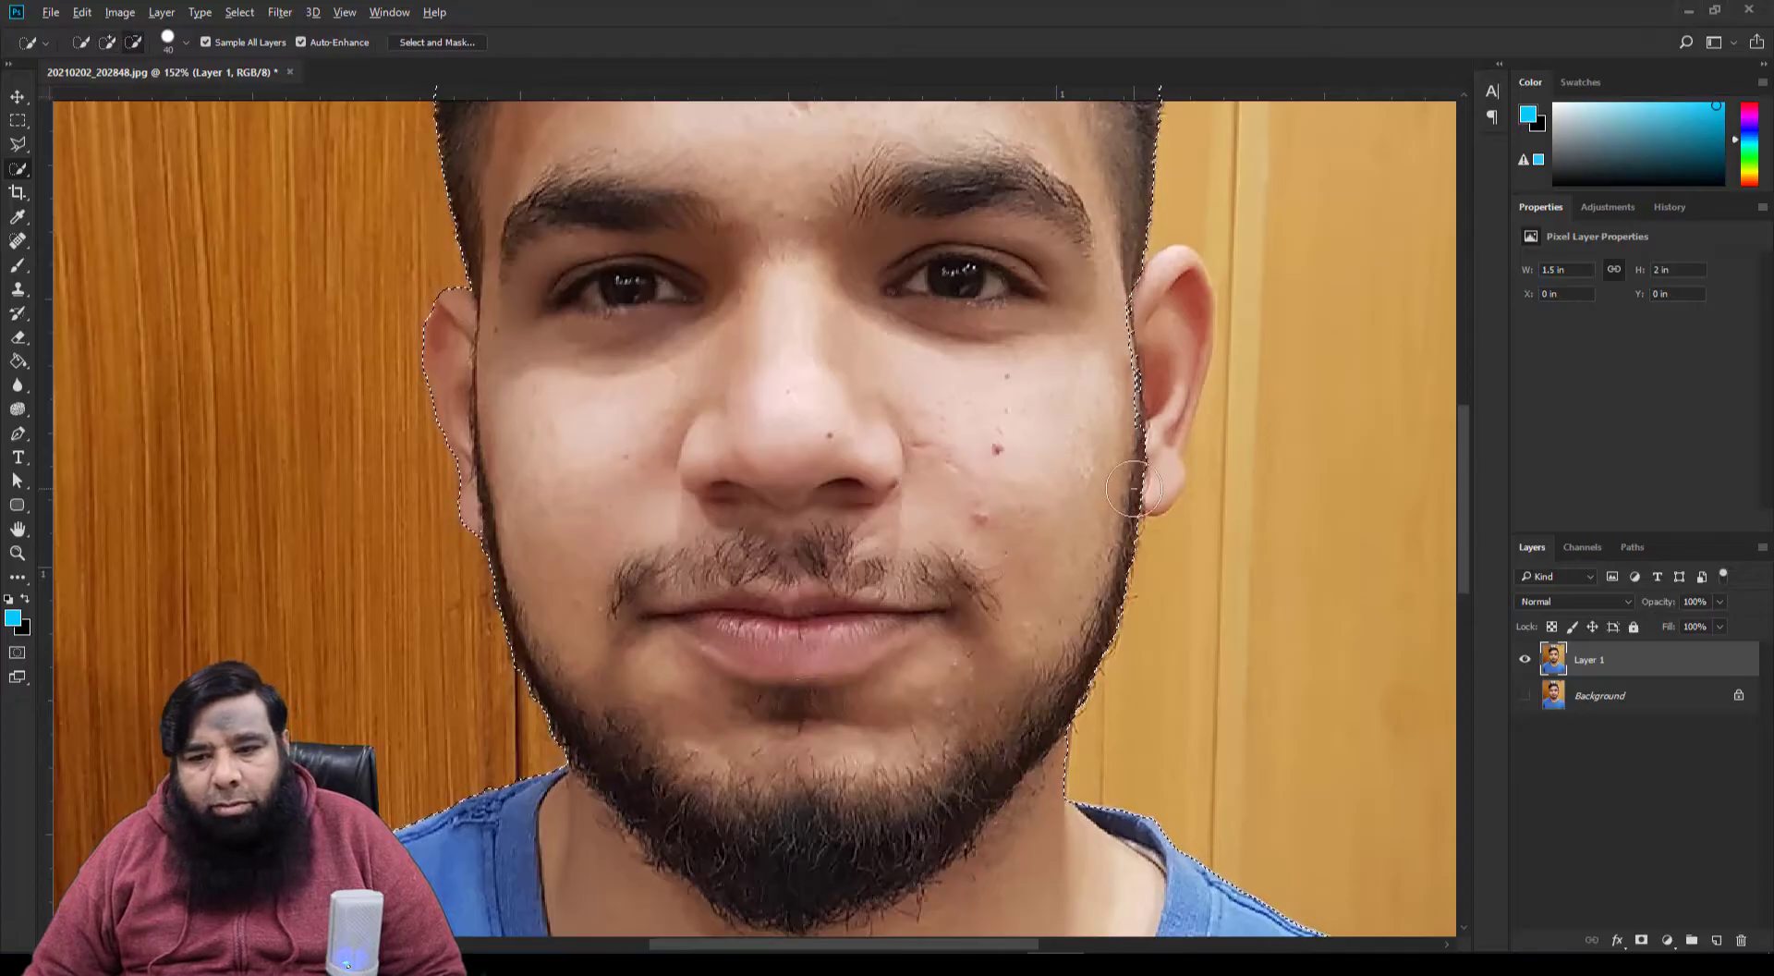
drag(1137, 488, 1150, 477)
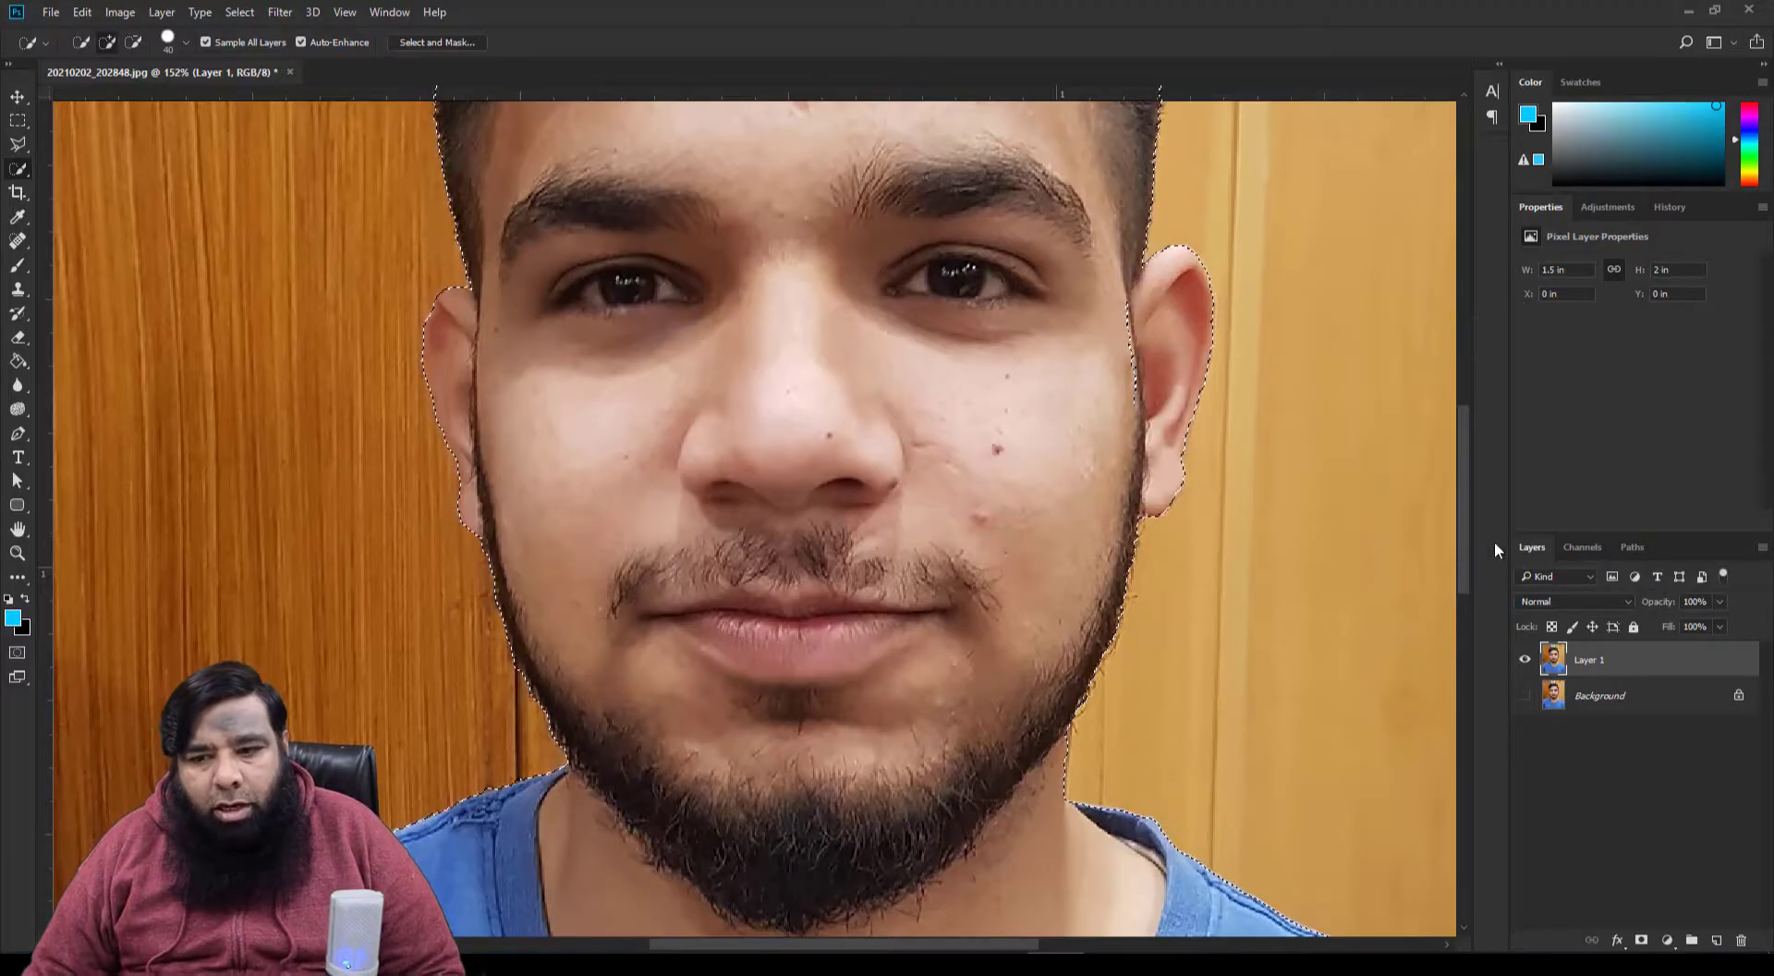
drag(1466, 471, 1473, 571)
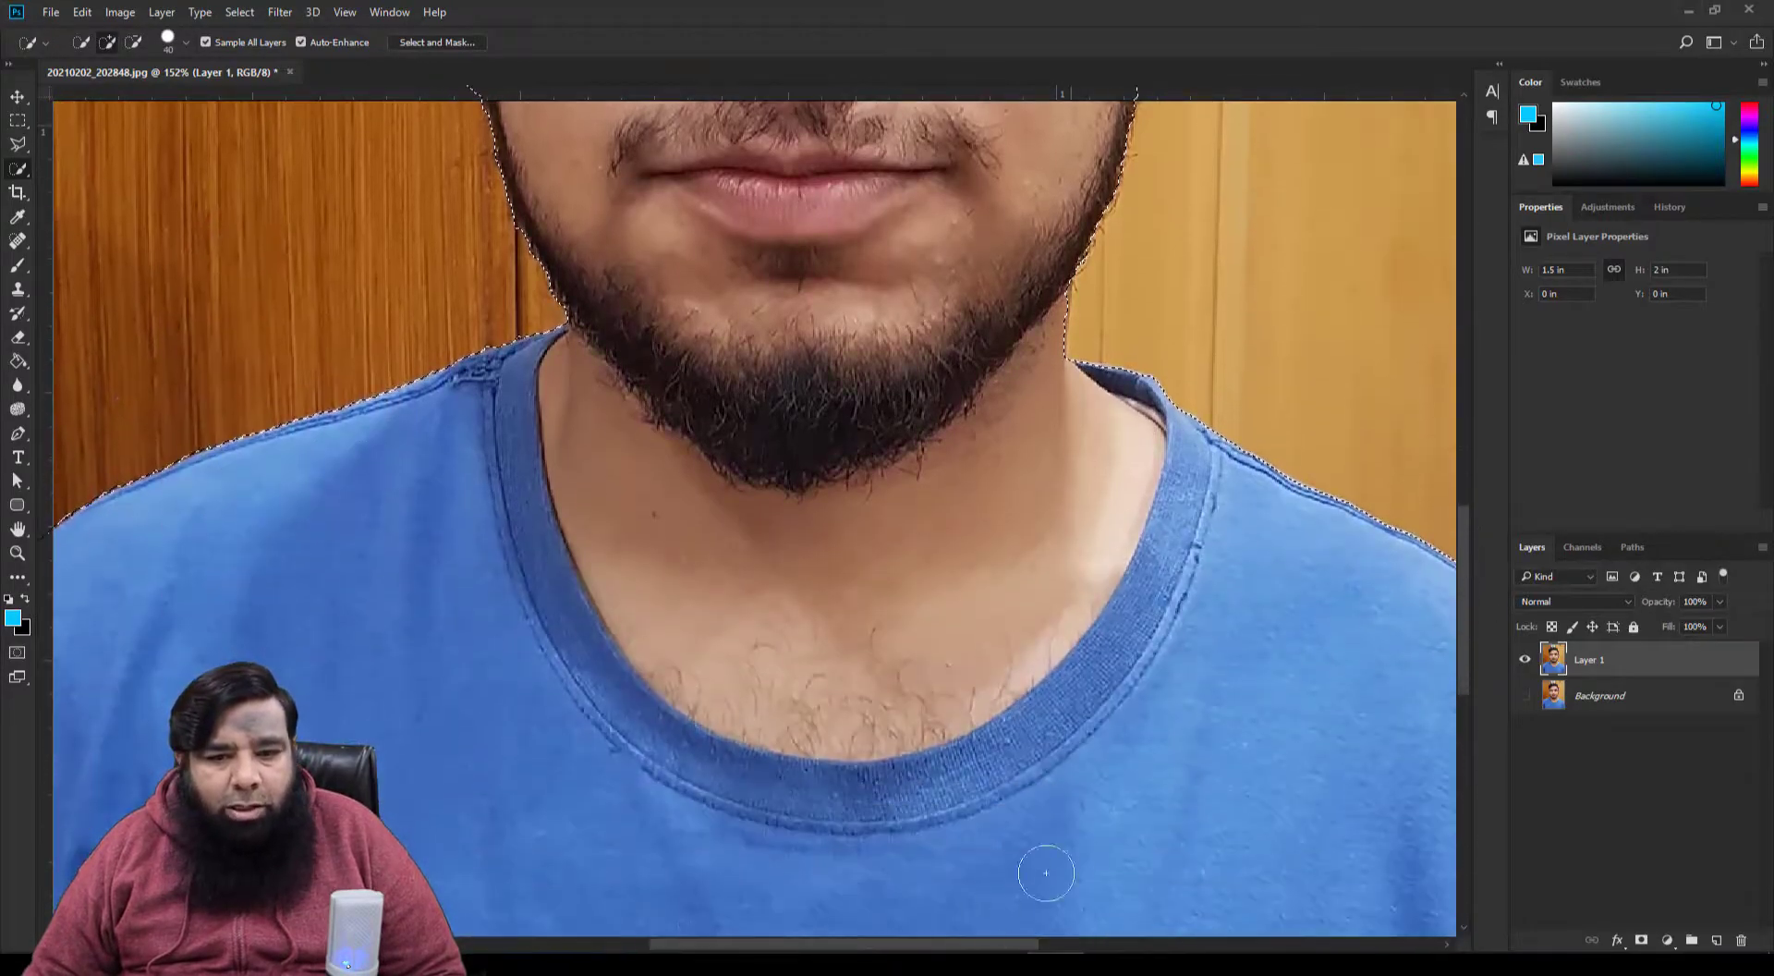
drag(799, 950, 919, 949)
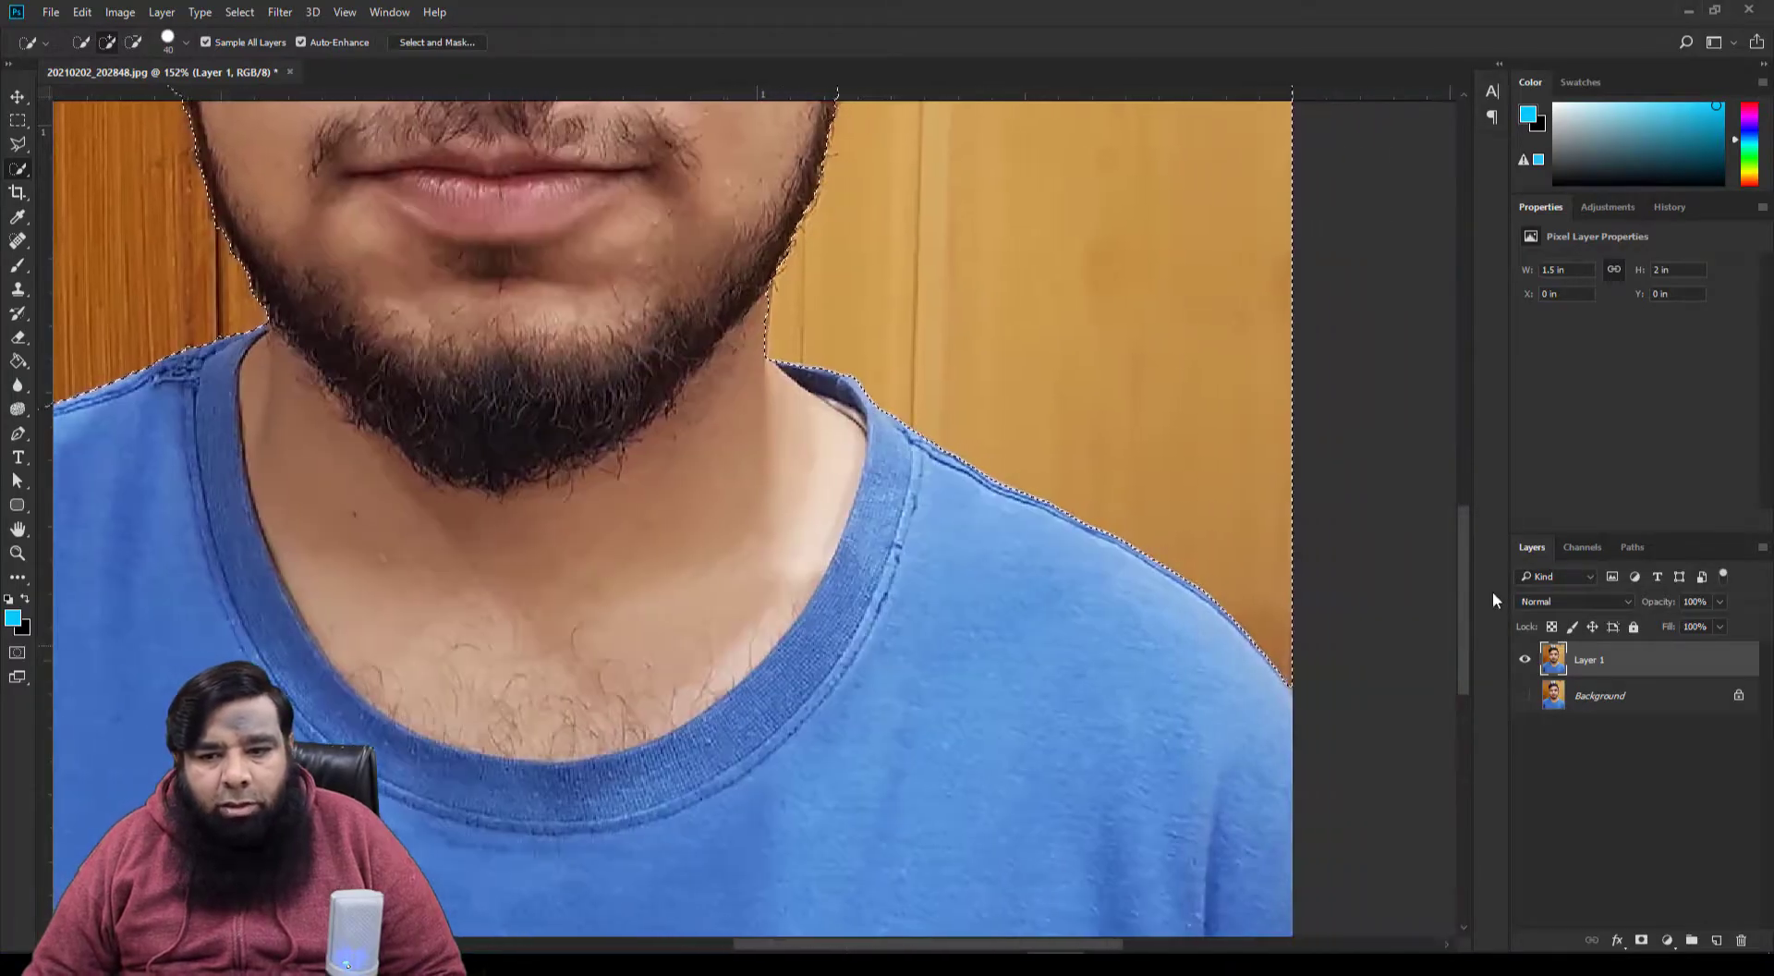
drag(1465, 545, 1466, 321)
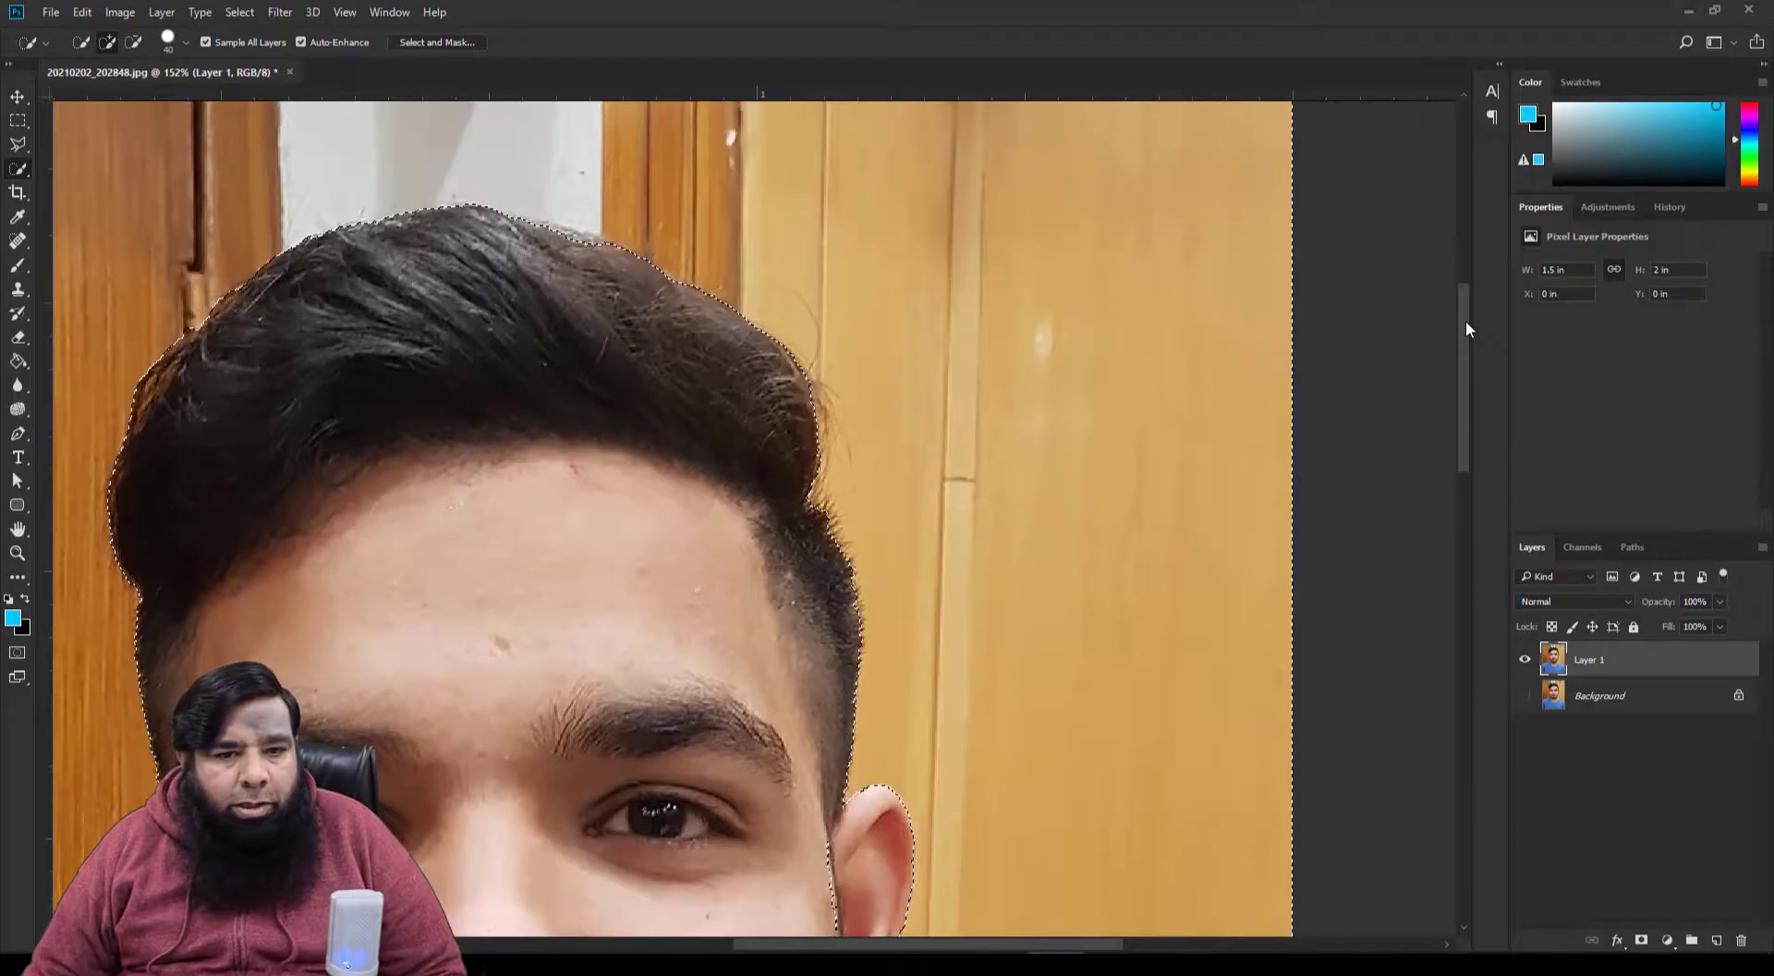
key(ctrl+0)
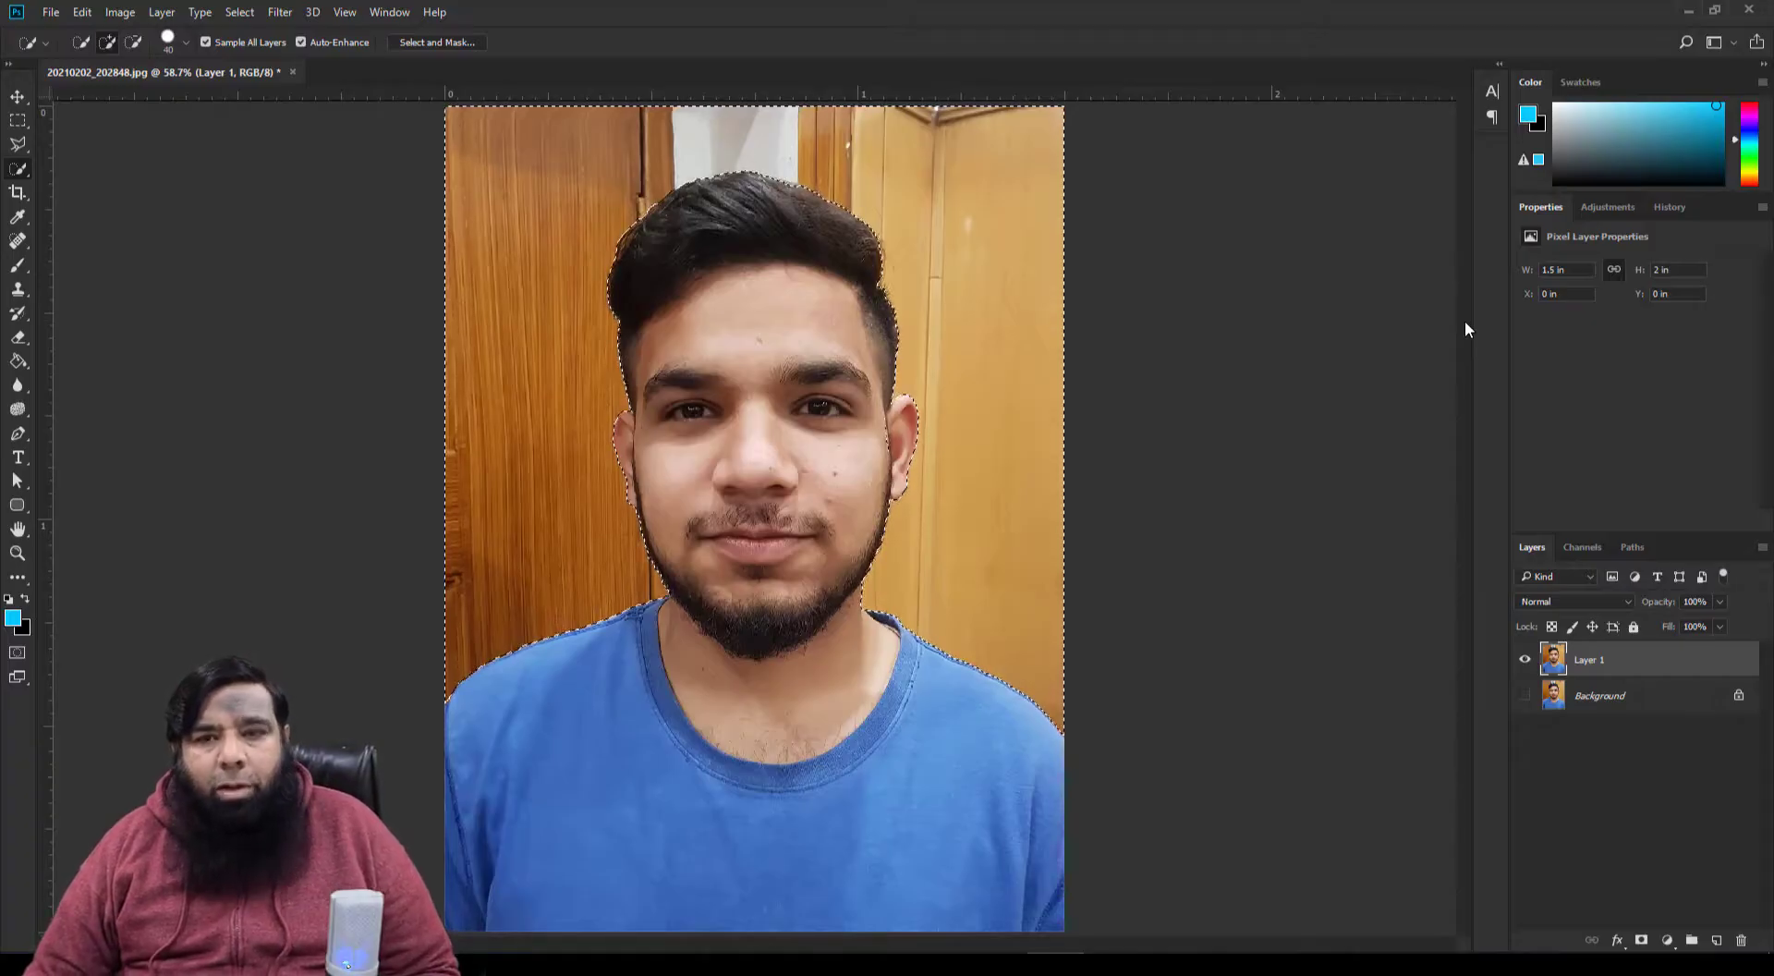
Step: Delete the wall background, deselect, and add a new Layer 2 beneath Layer 1
key(Delete)
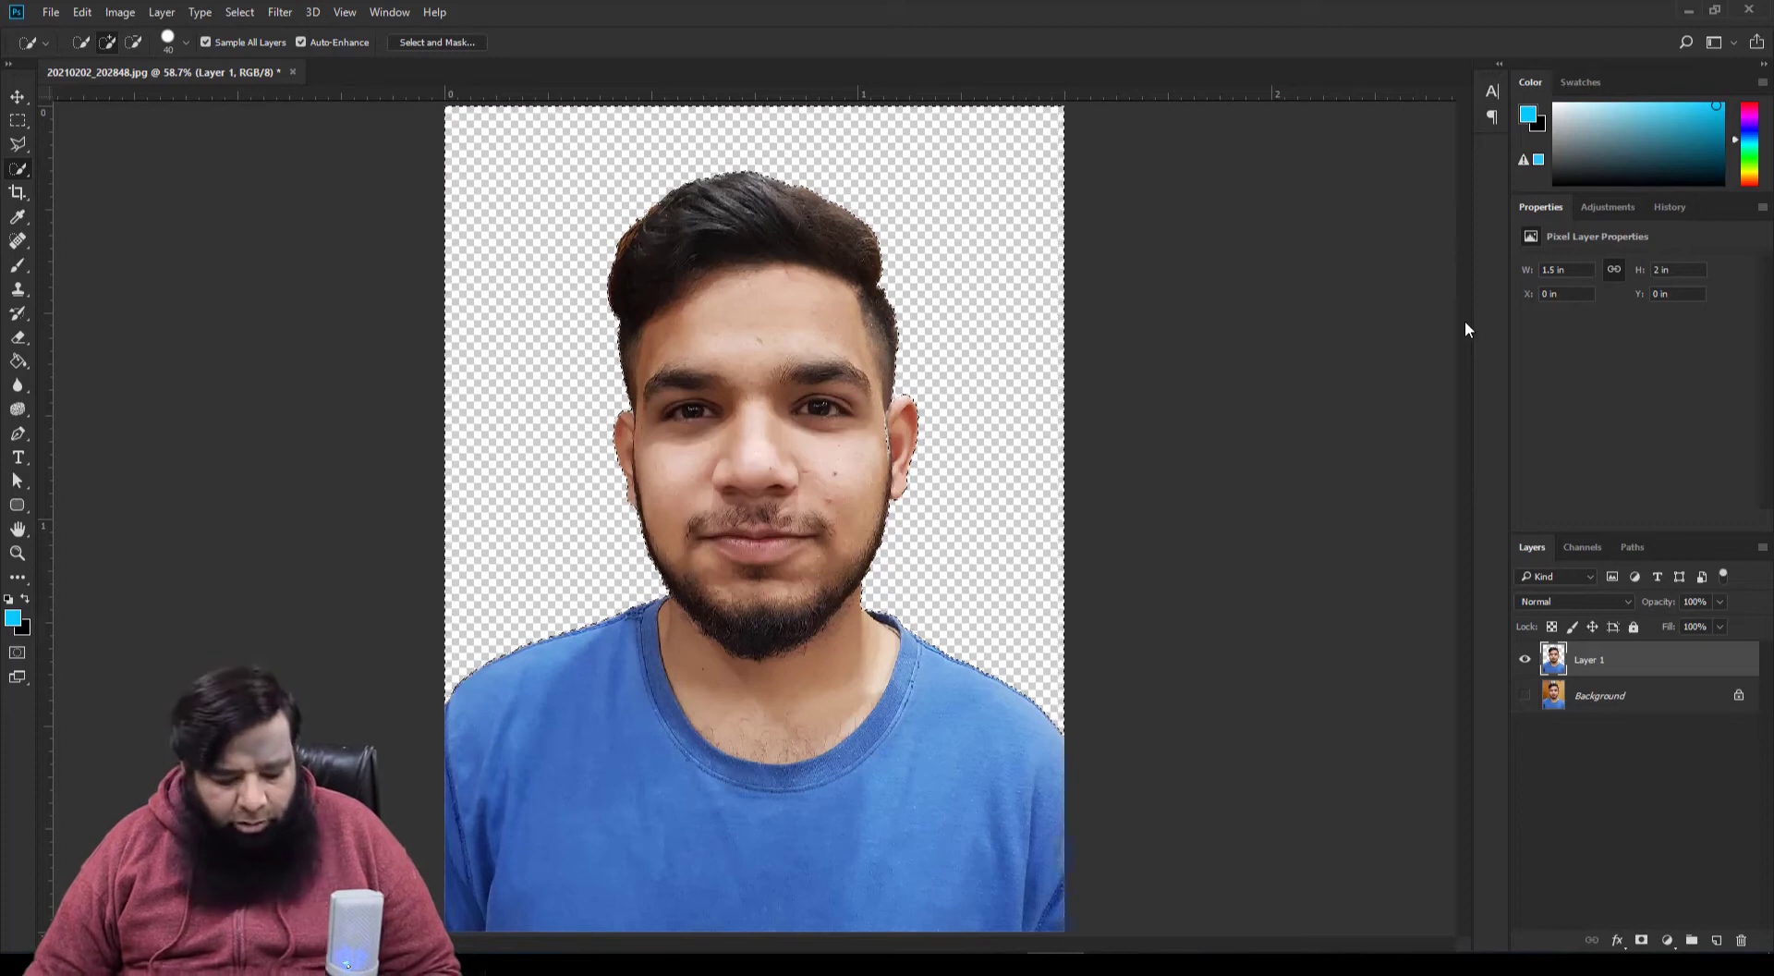
key(ctrl+d)
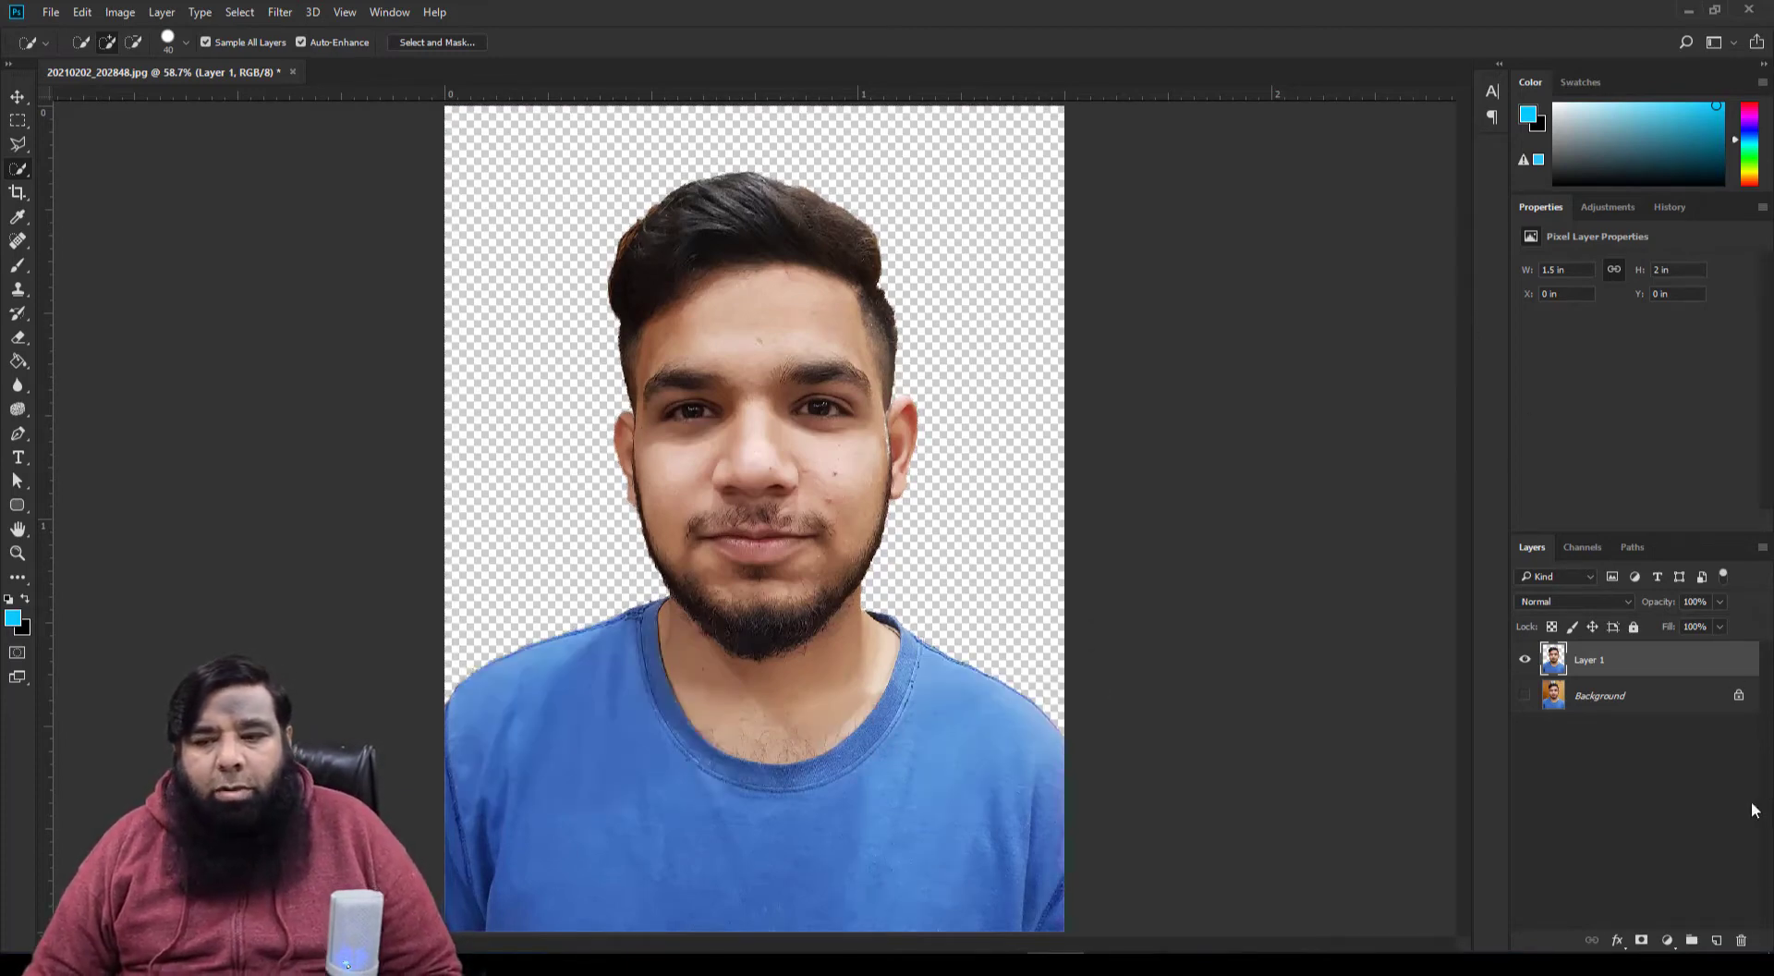
click(1714, 941)
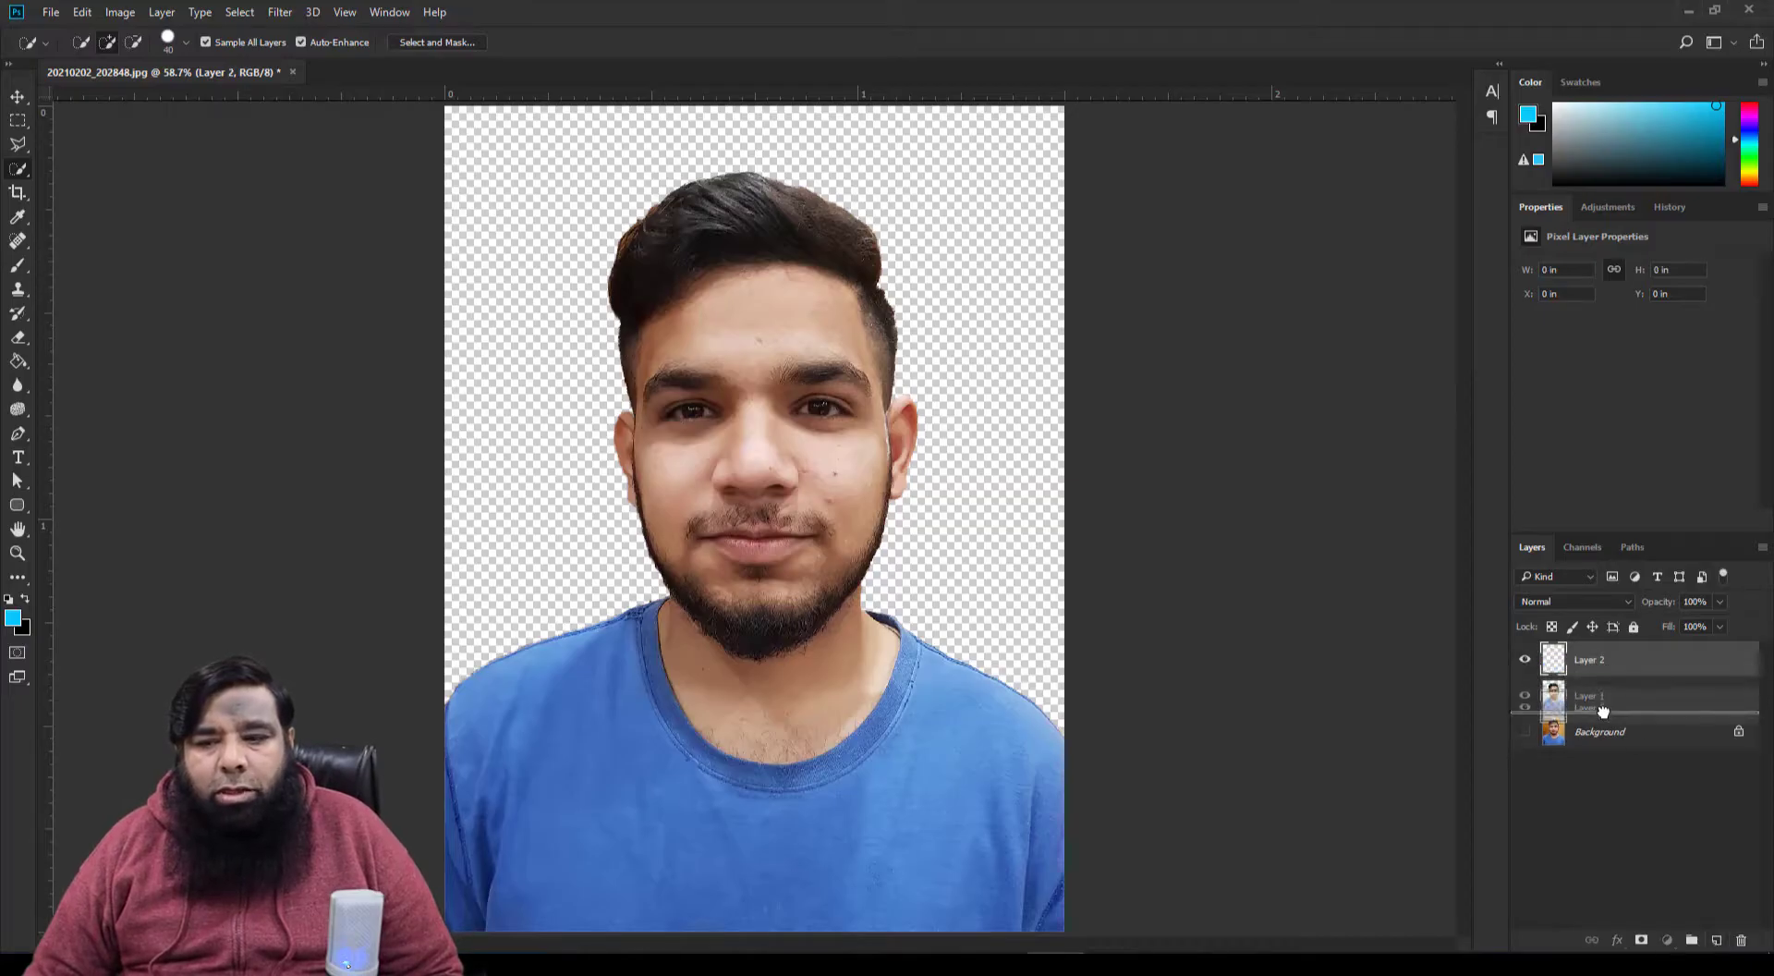
drag(1611, 668, 1604, 711)
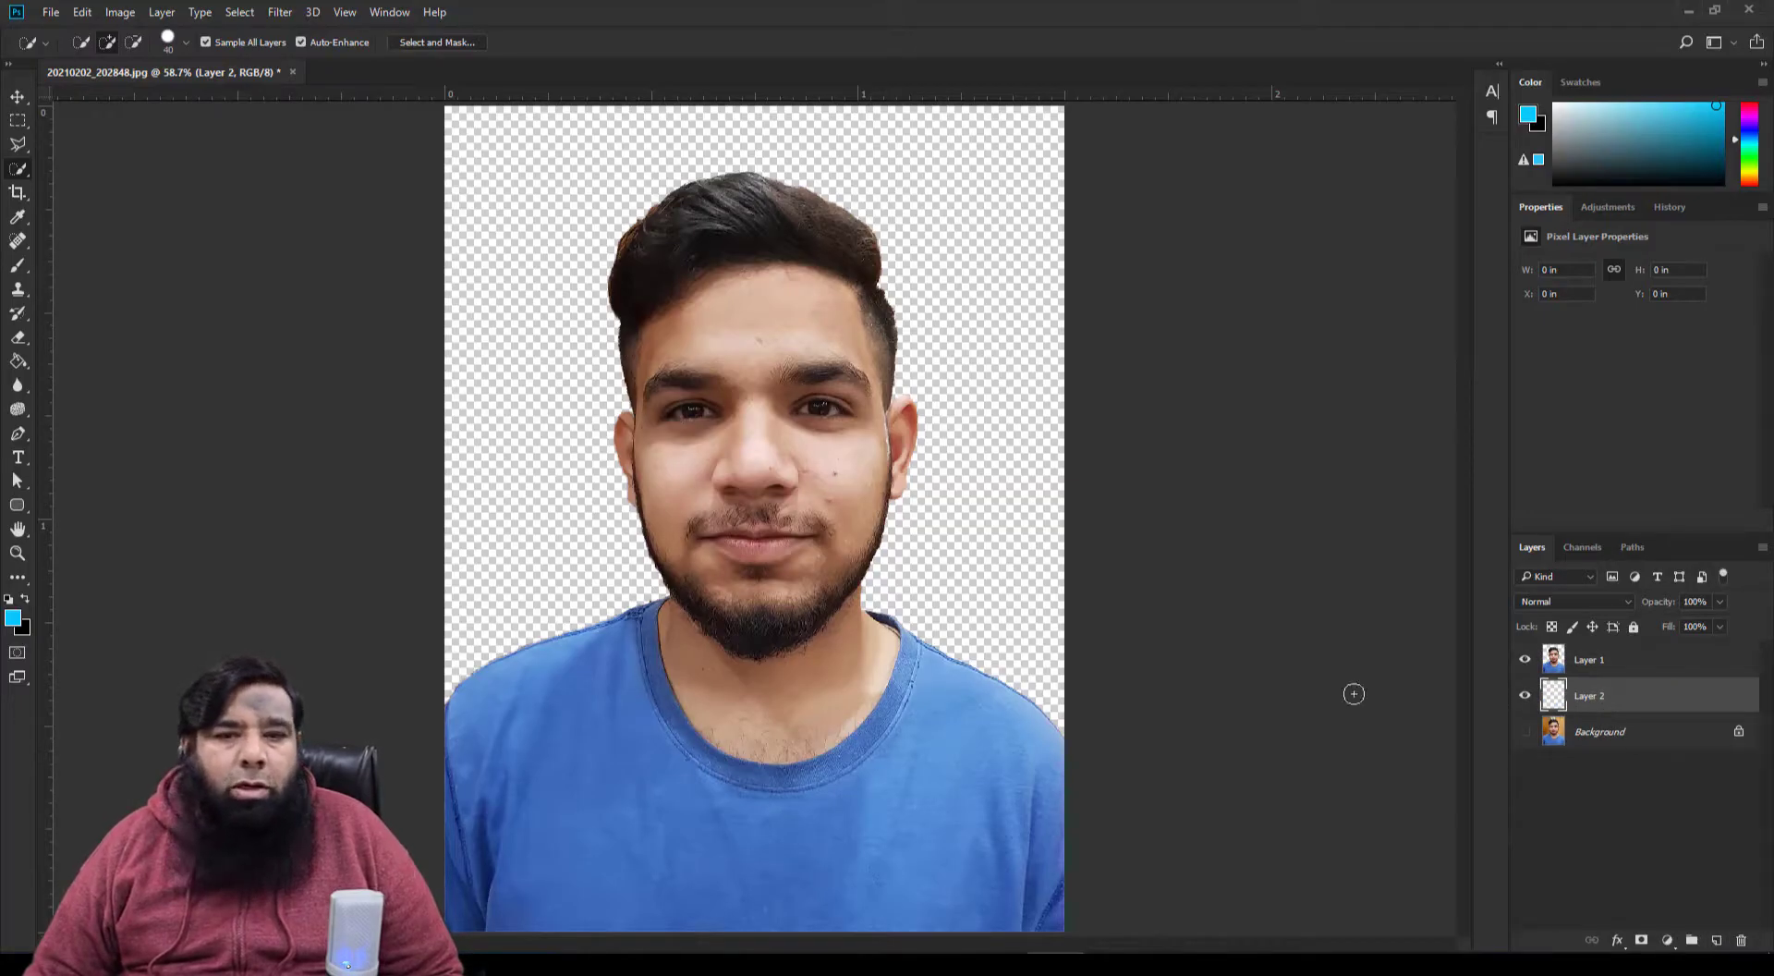
Step: Fill Layer 2's transparent area with light blue 0eb5f9 using the Paint Bucket
click(13, 622)
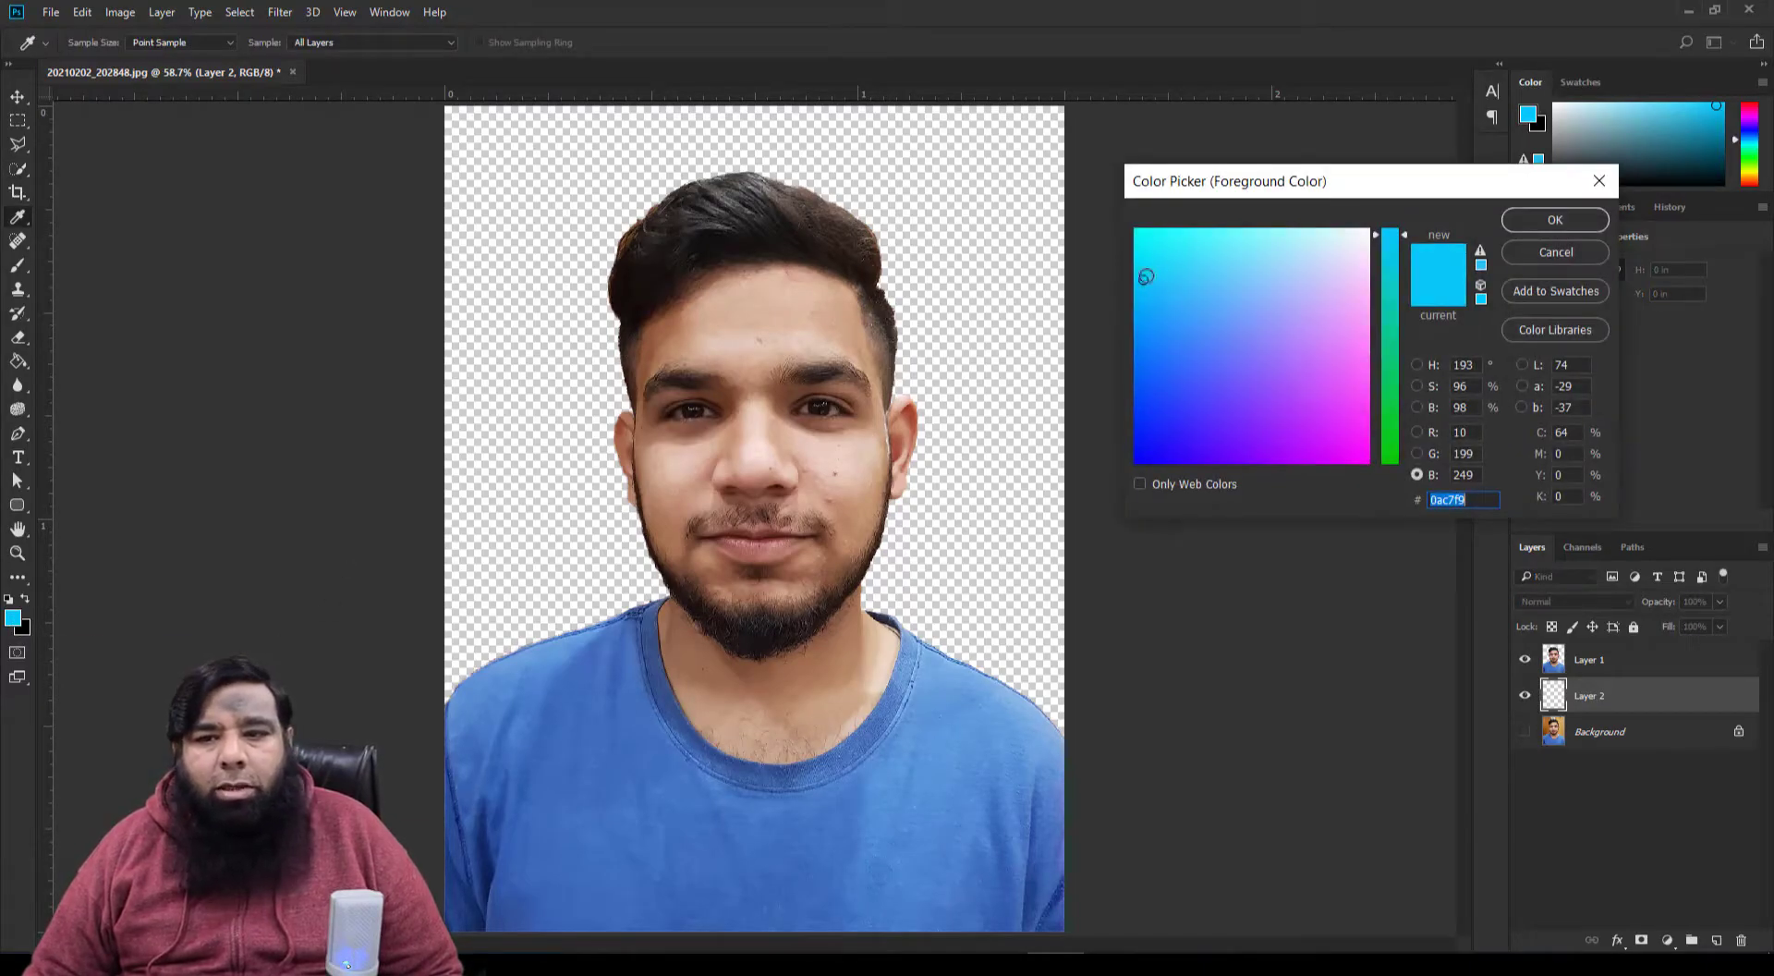
click(1143, 297)
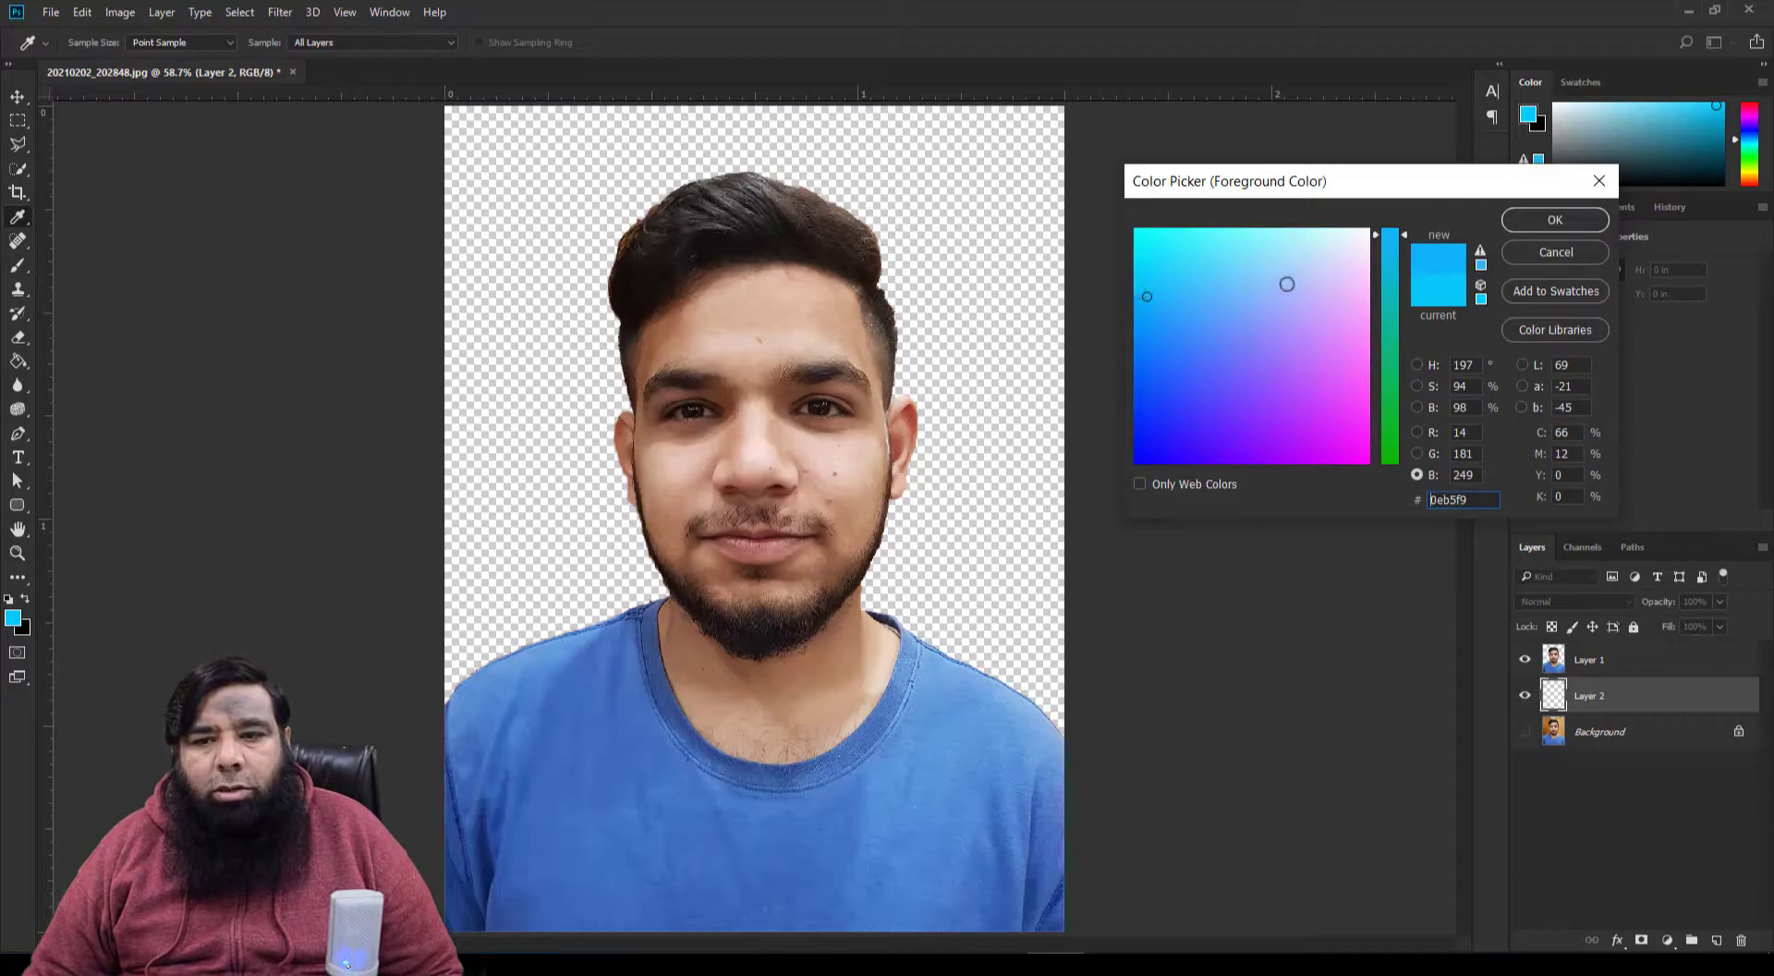
click(1552, 220)
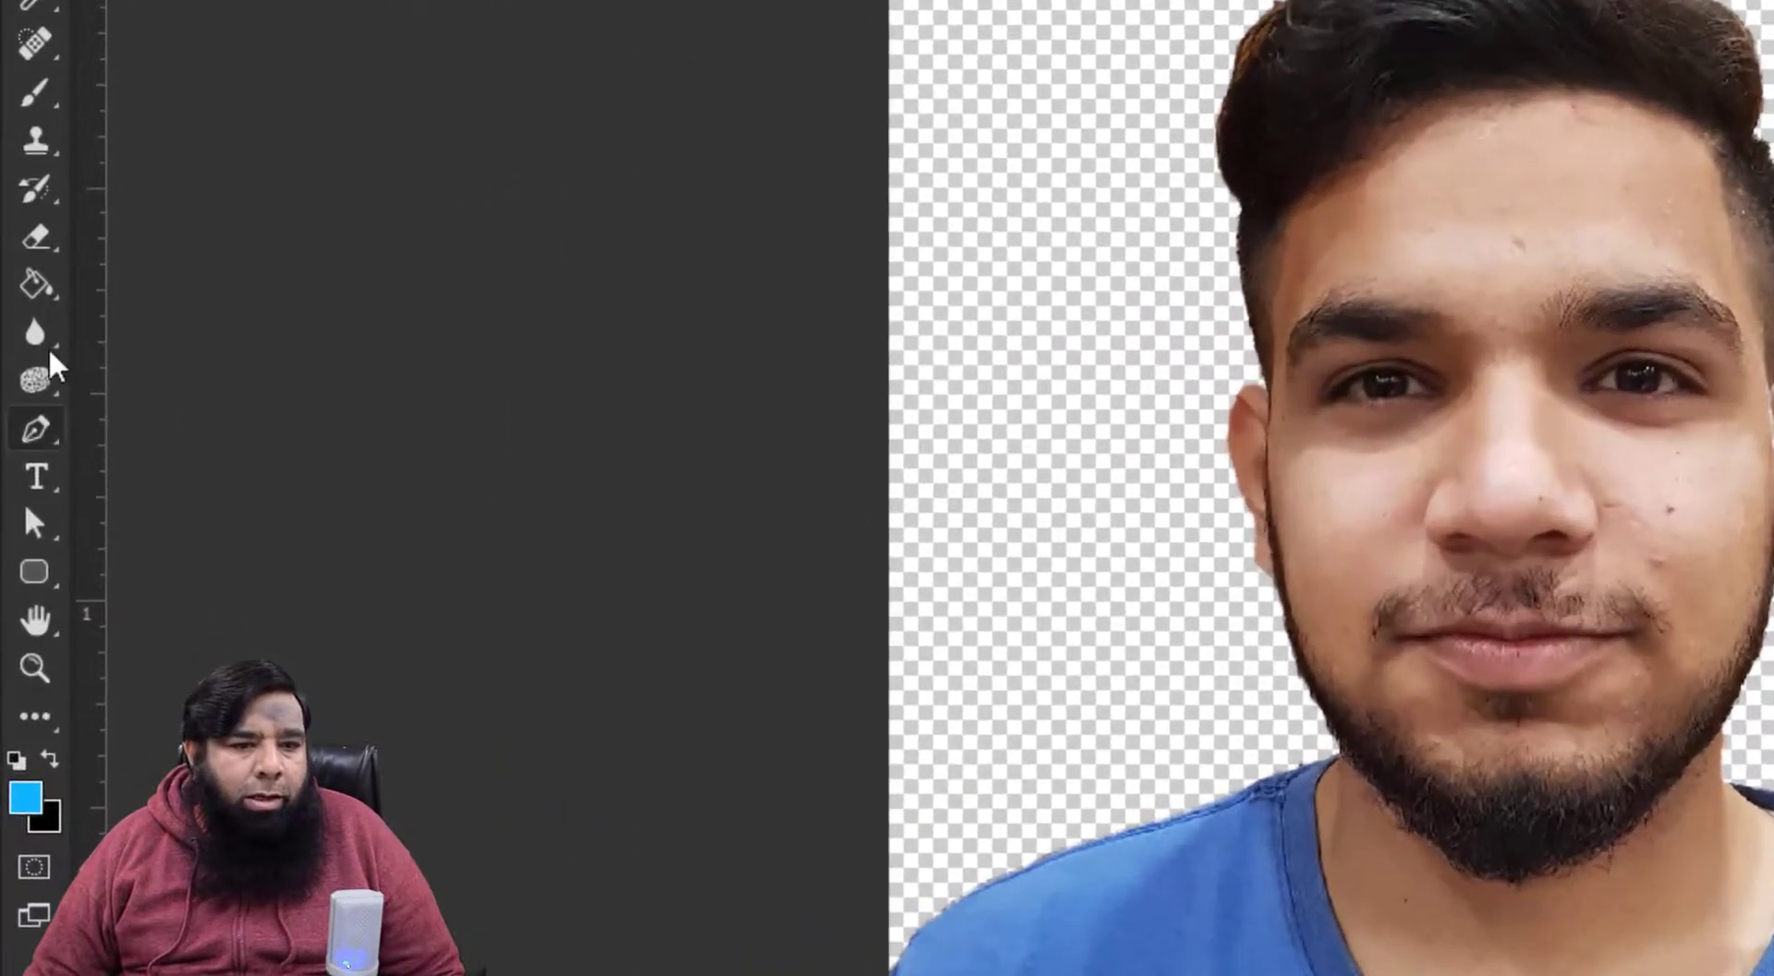
click(36, 290)
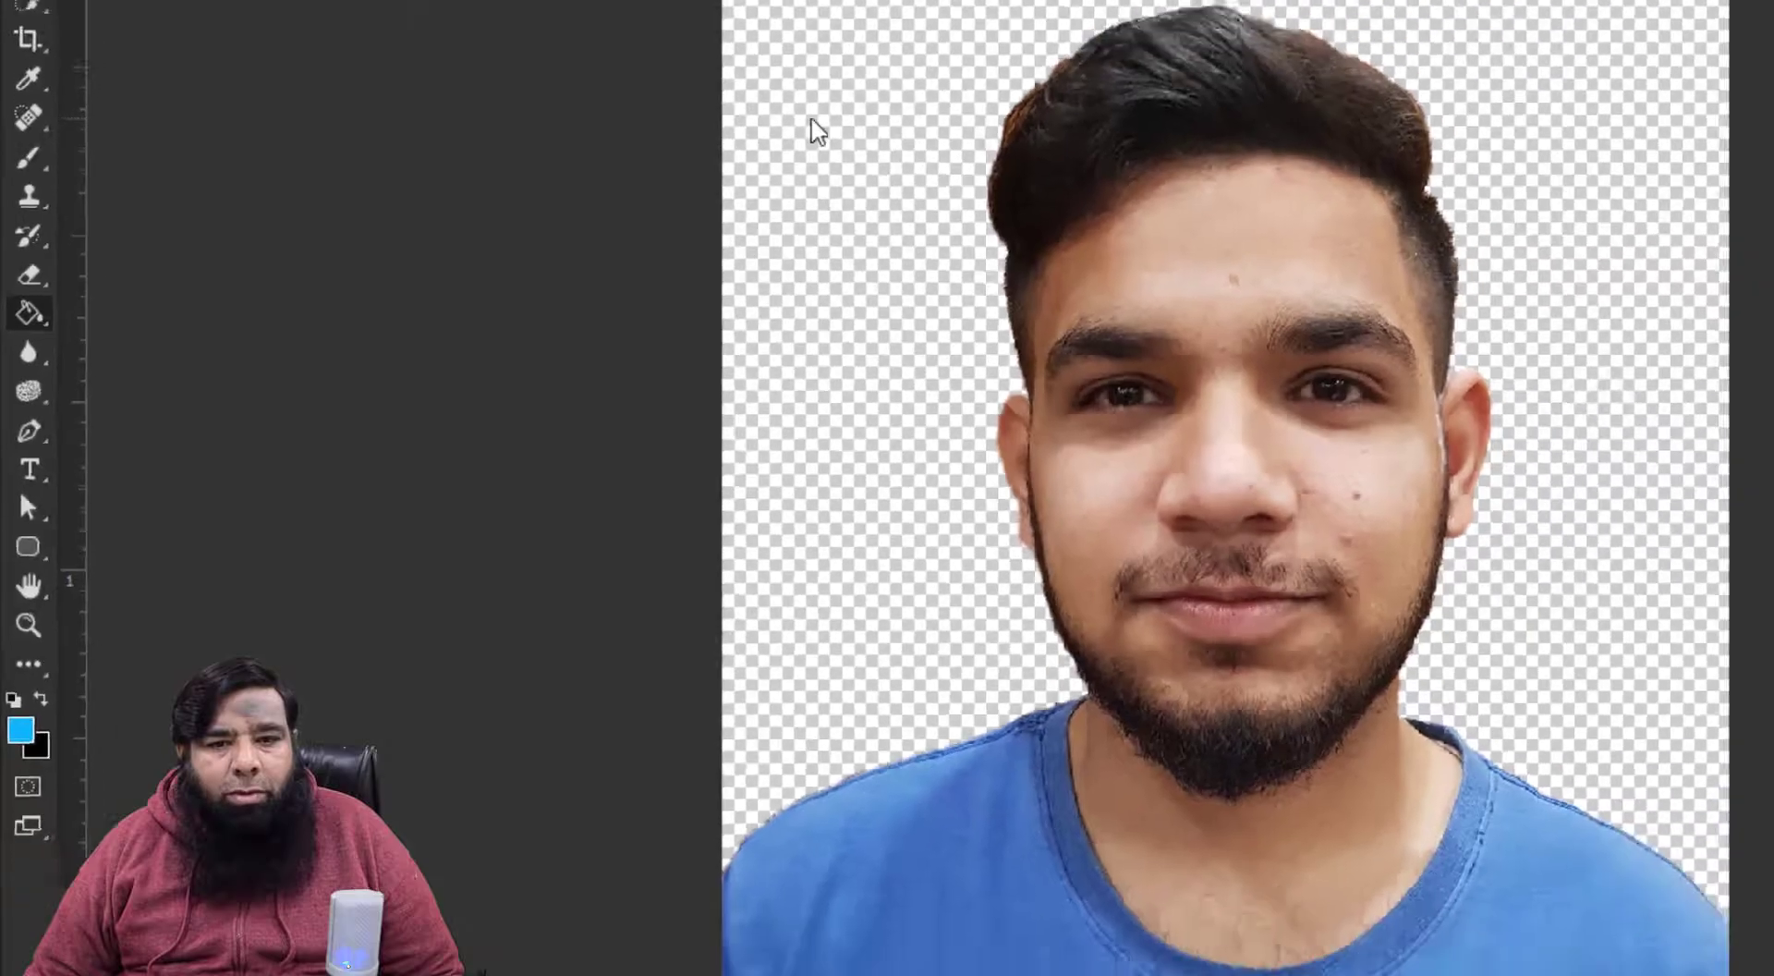
click(547, 280)
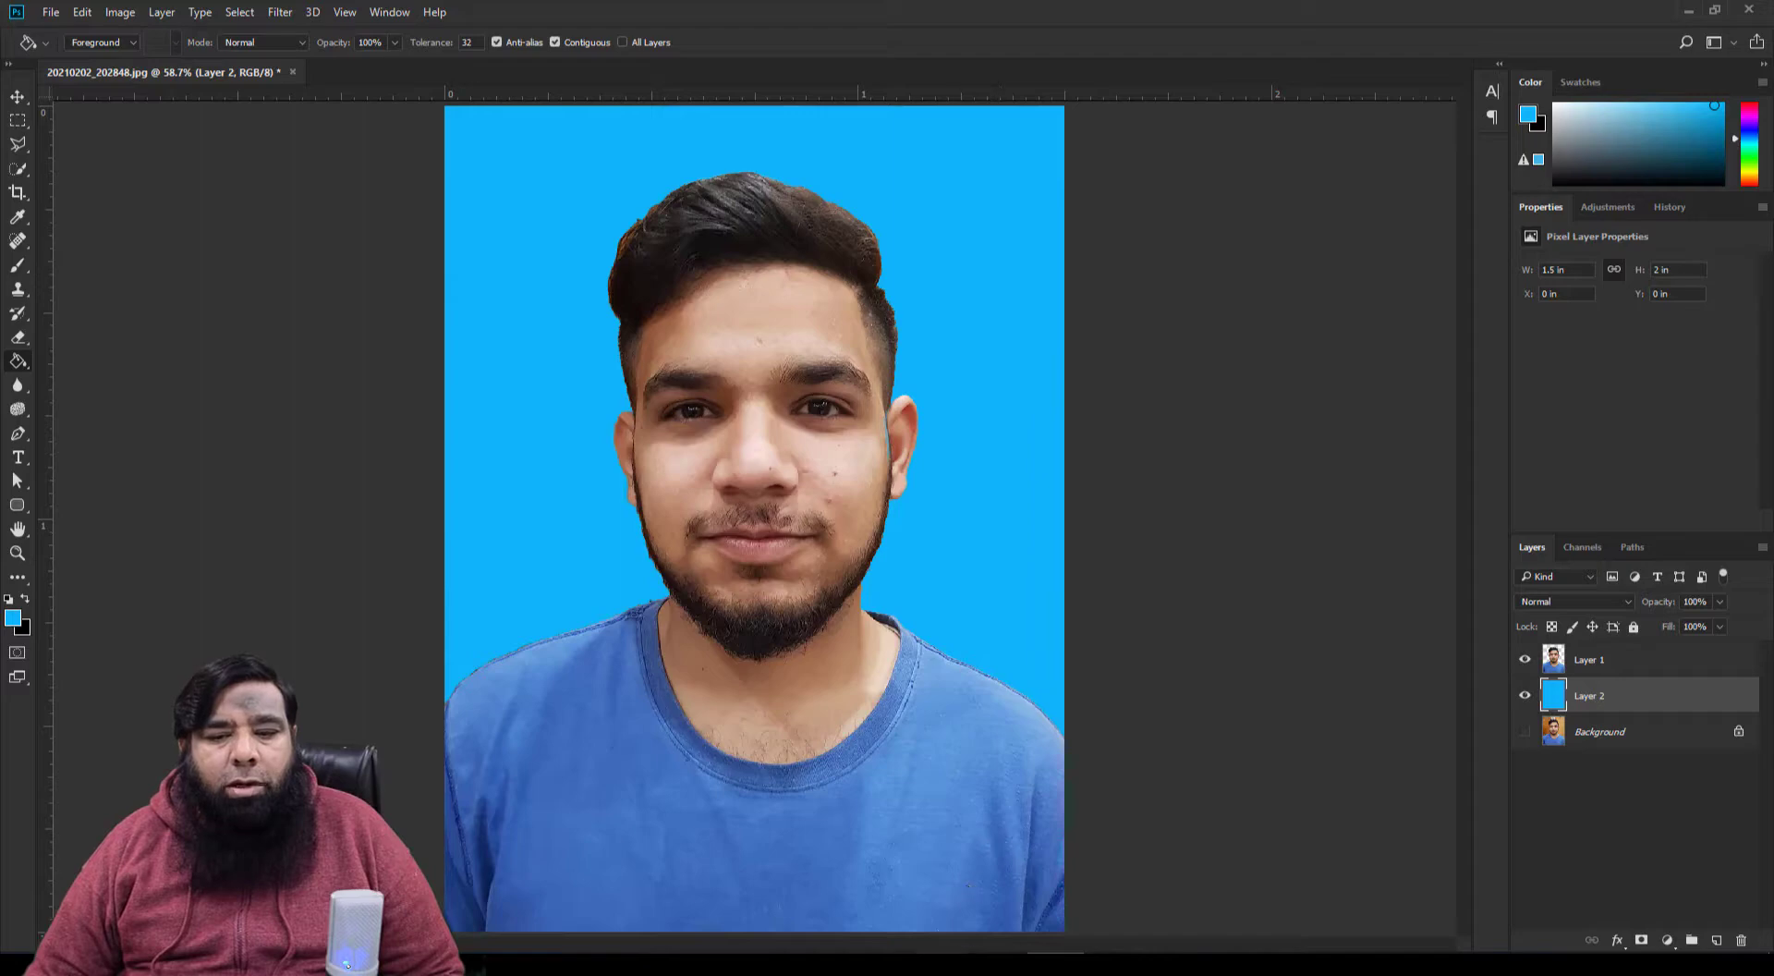
click(938, 969)
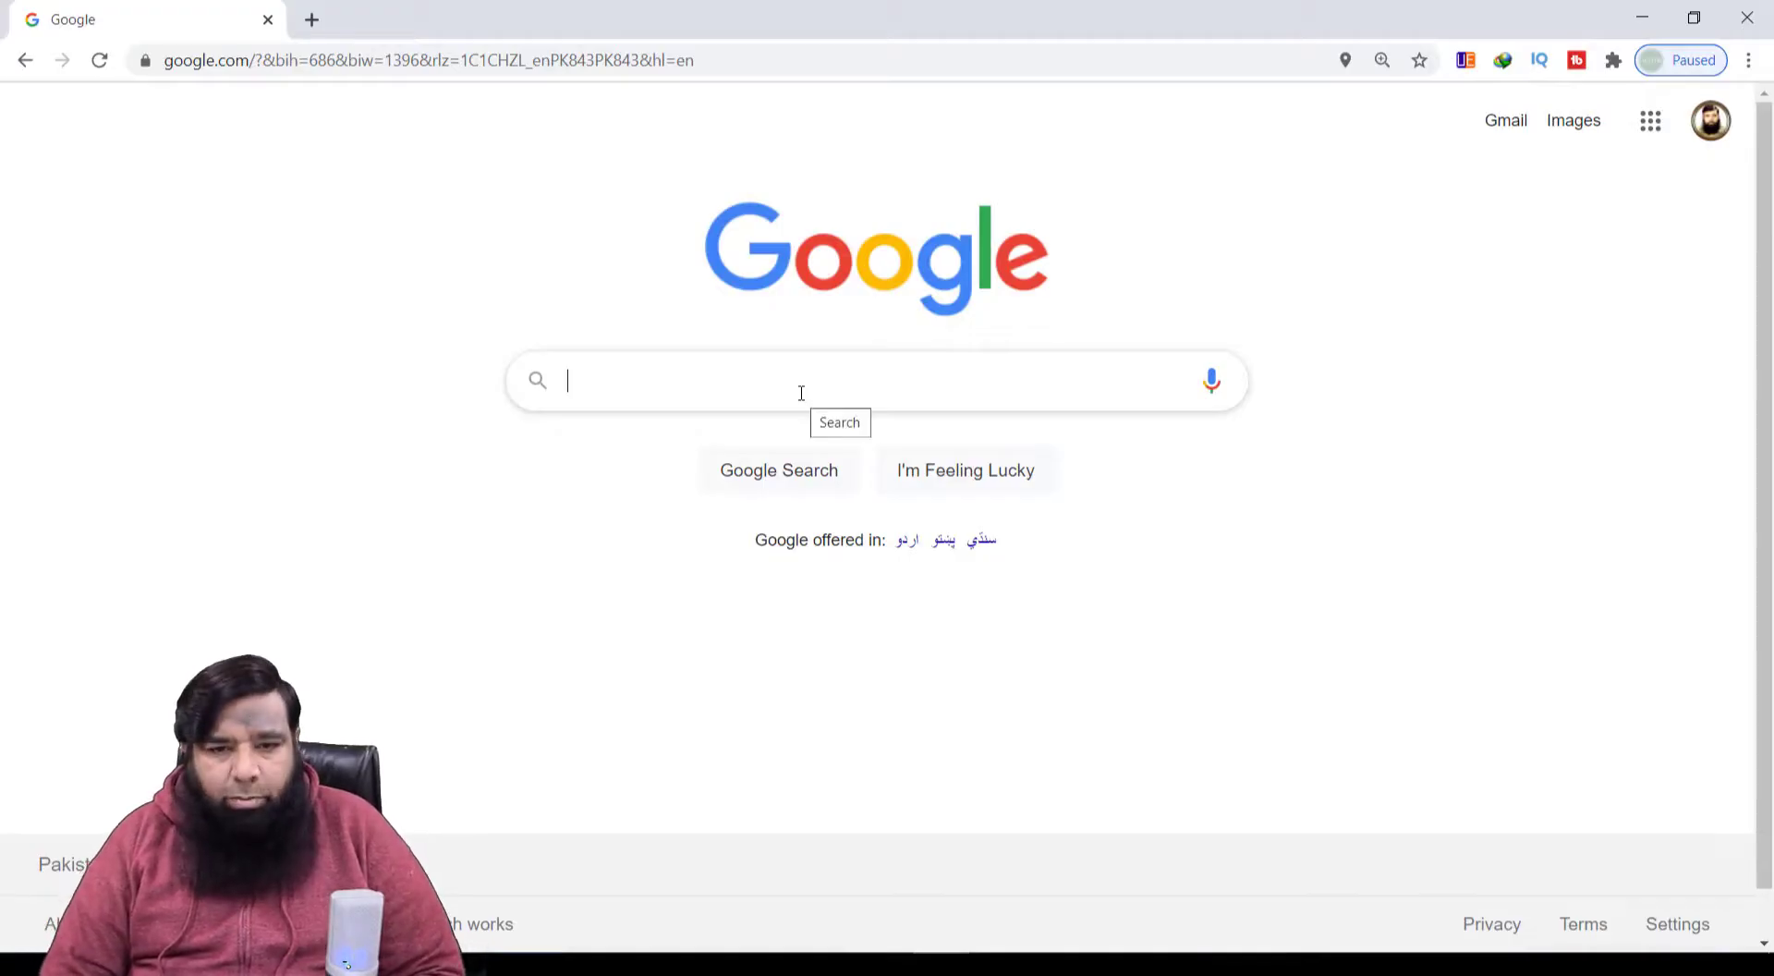
Step: Search Google Images for 'suit and tie png'
text(sui)
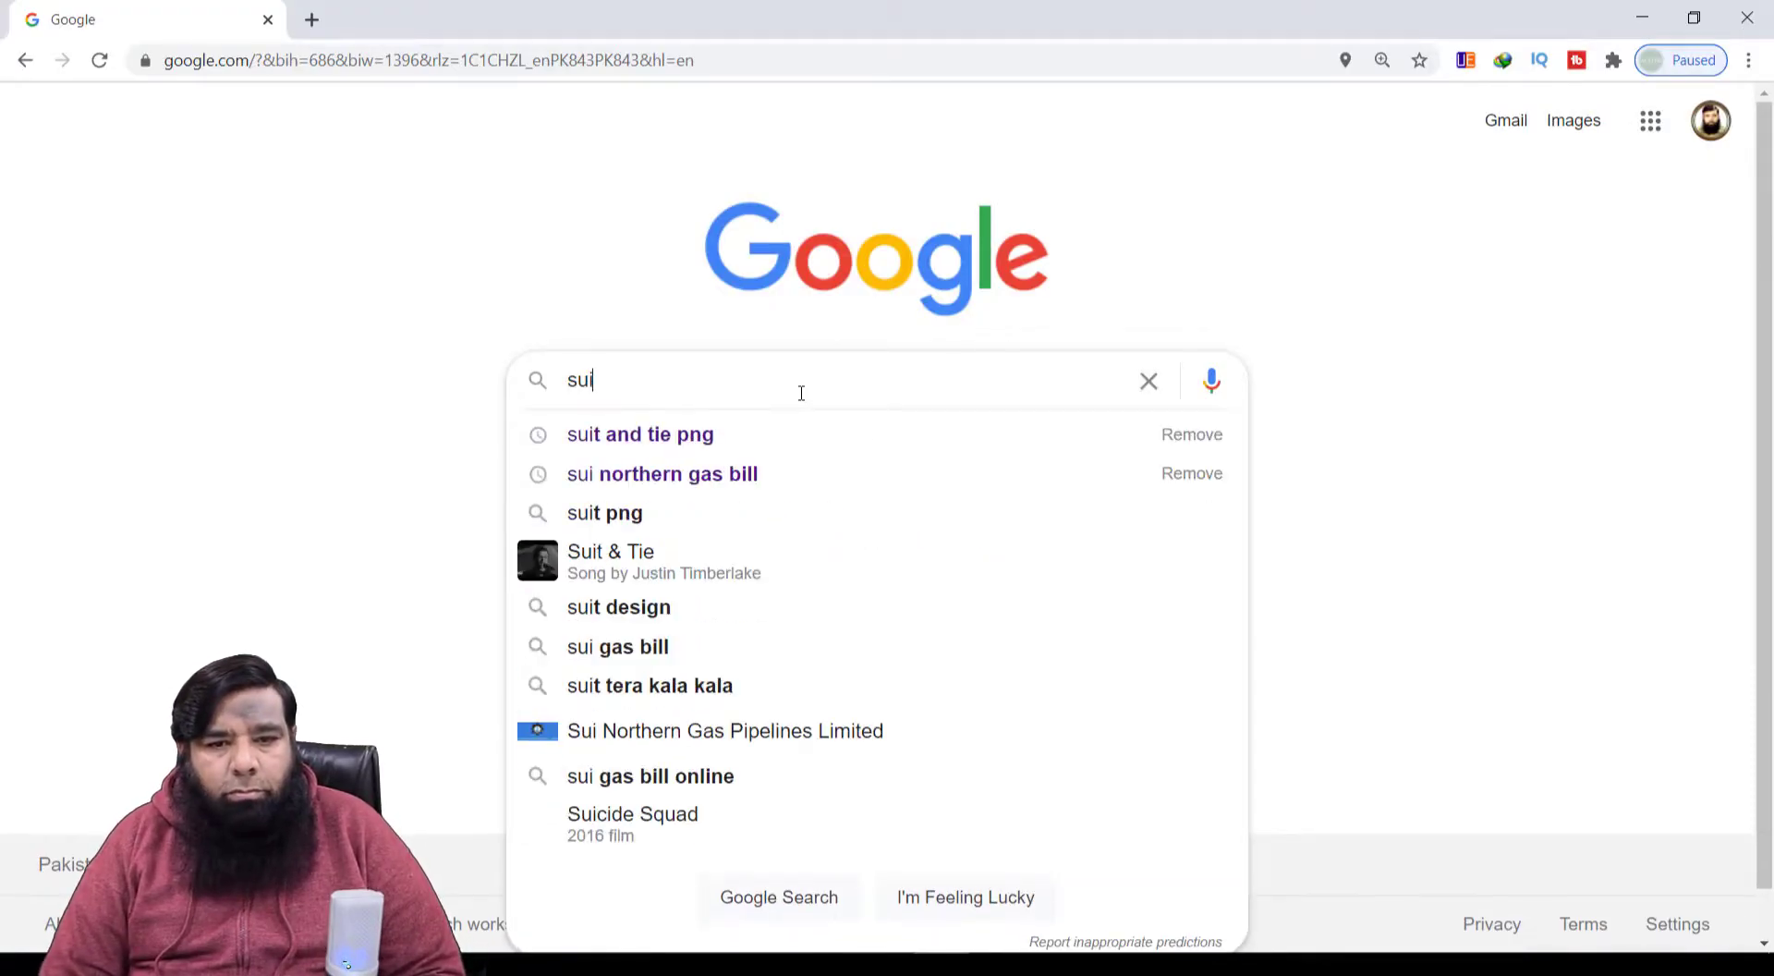
click(775, 433)
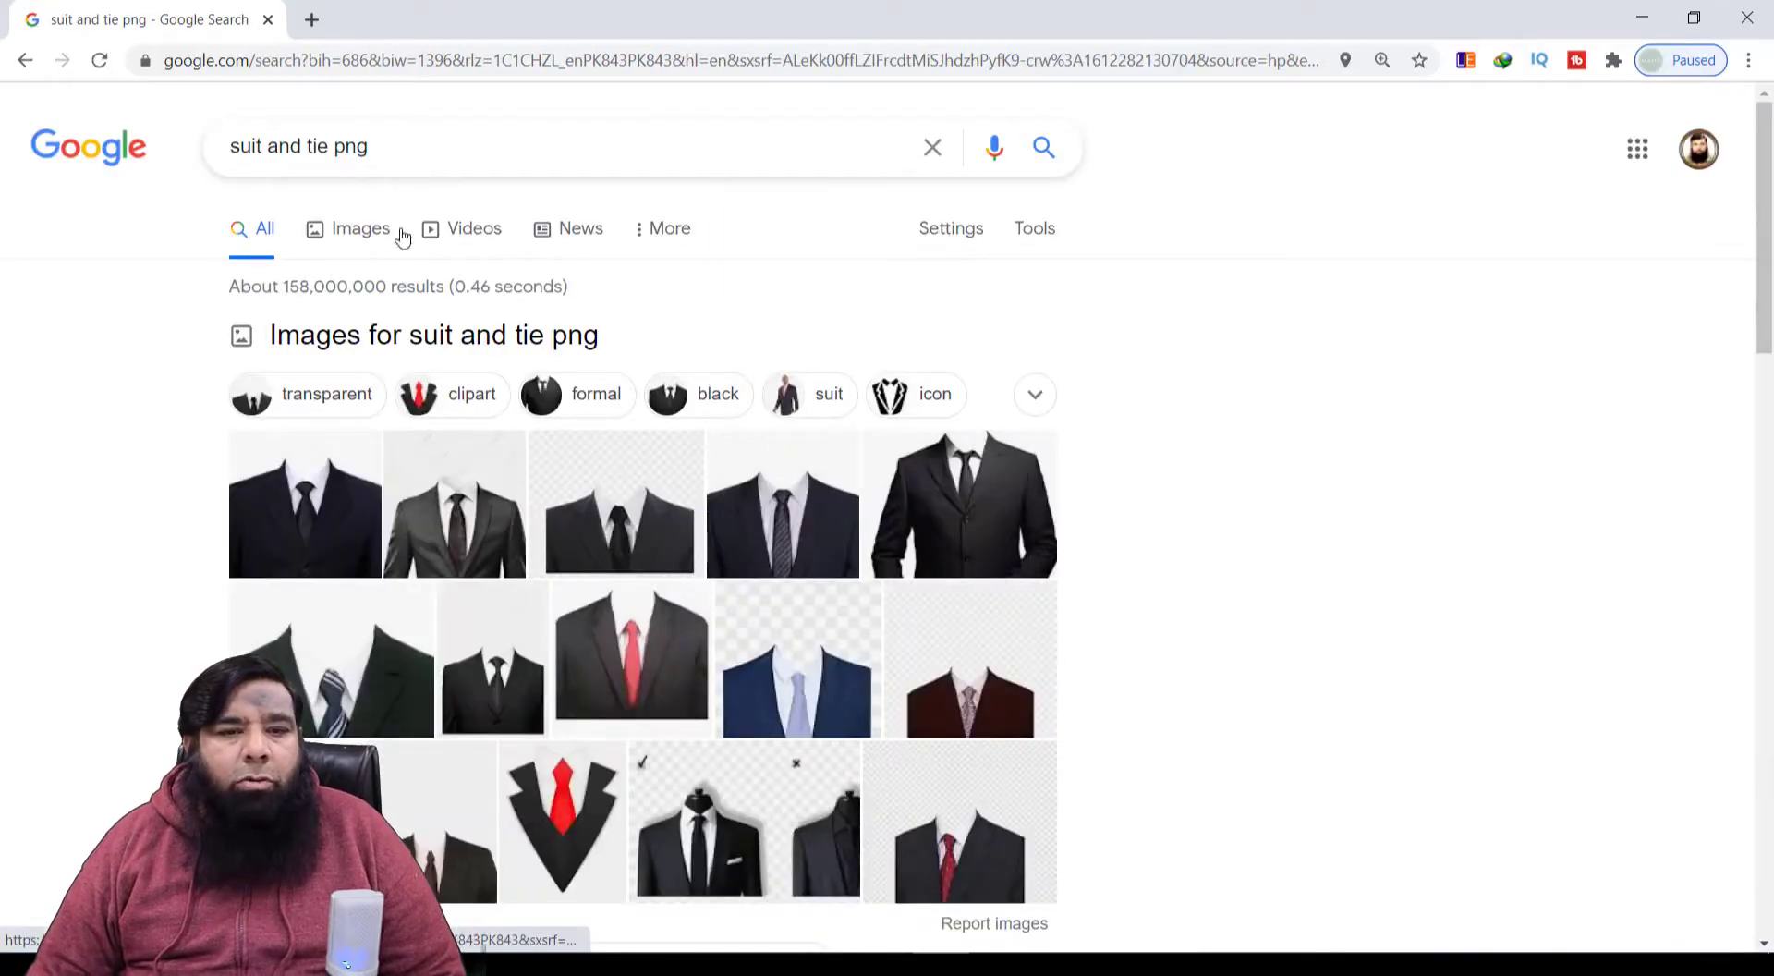
click(367, 231)
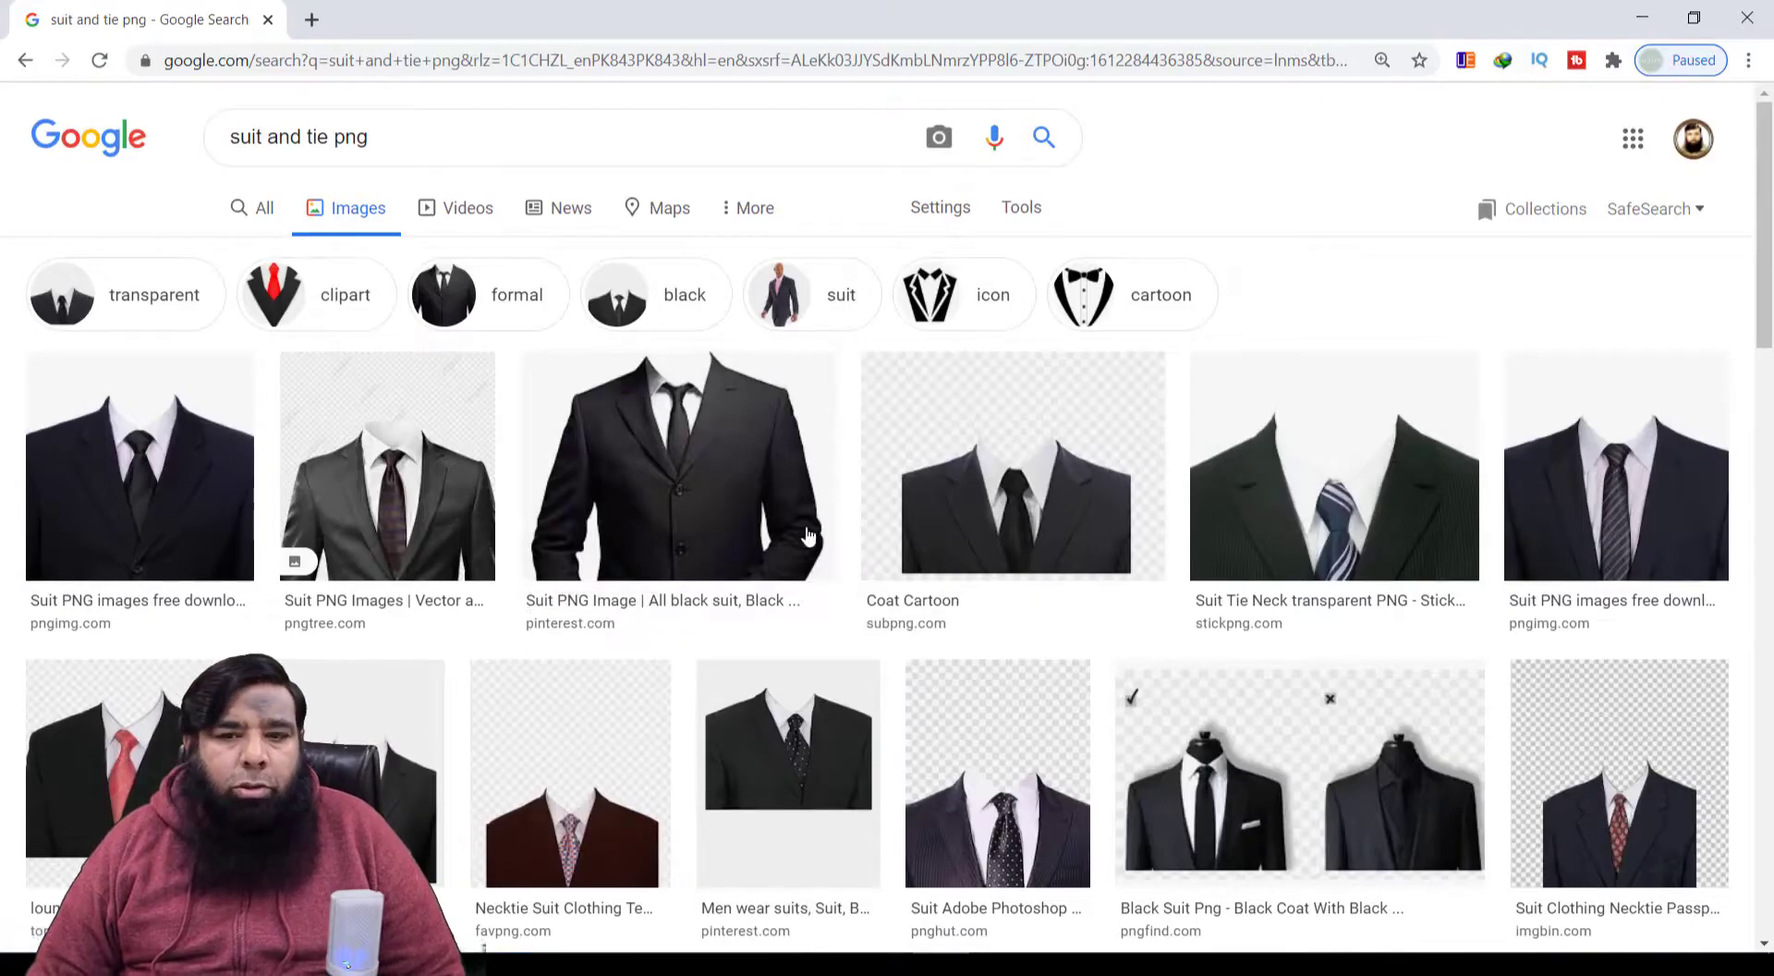
Step: Save the pngimg.com suit image into the Final folder
click(1617, 471)
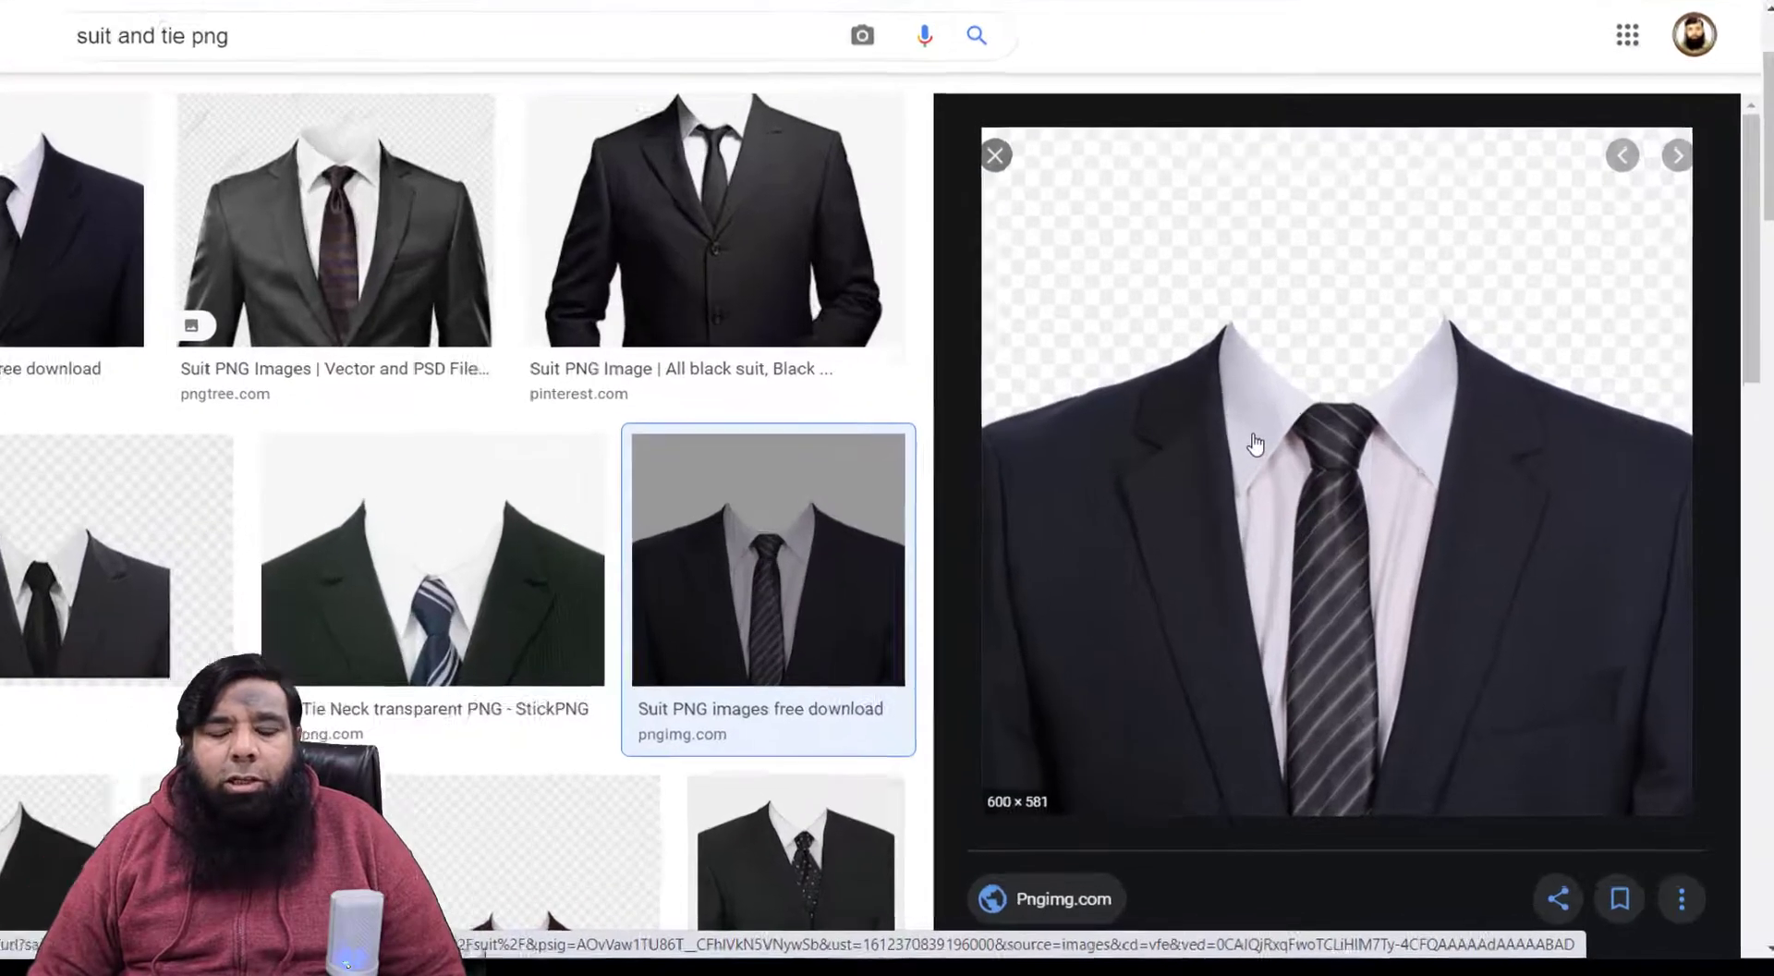
right_click(1295, 485)
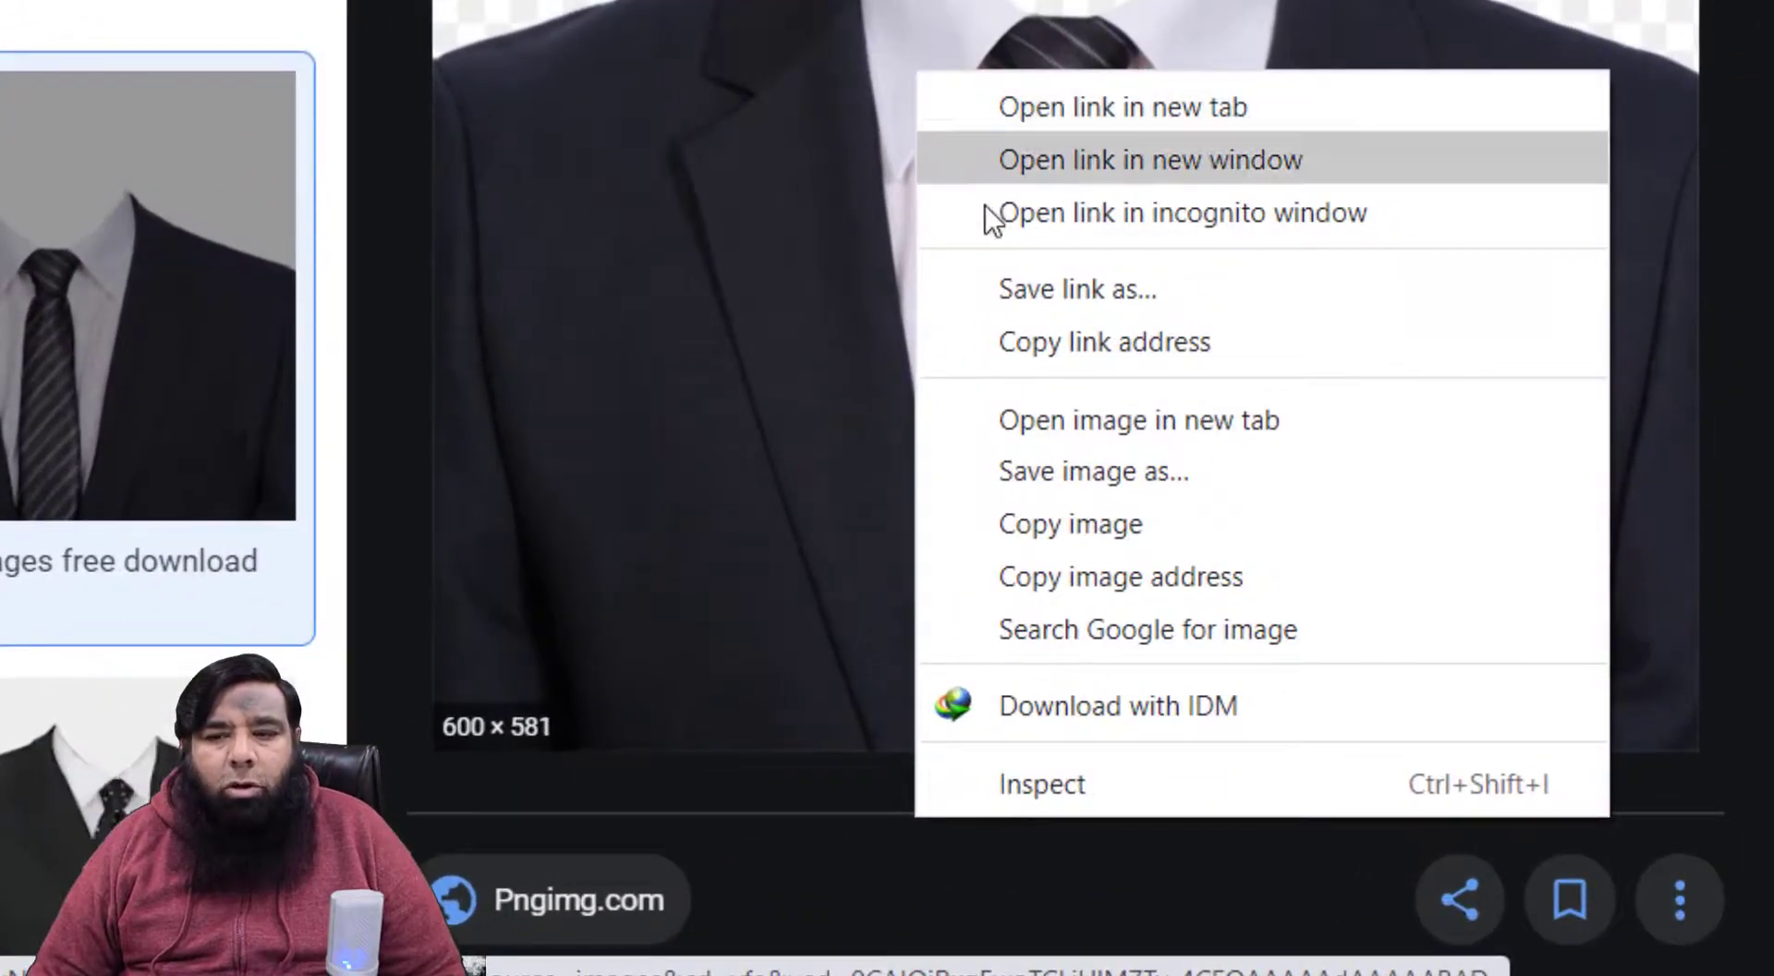
click(1079, 471)
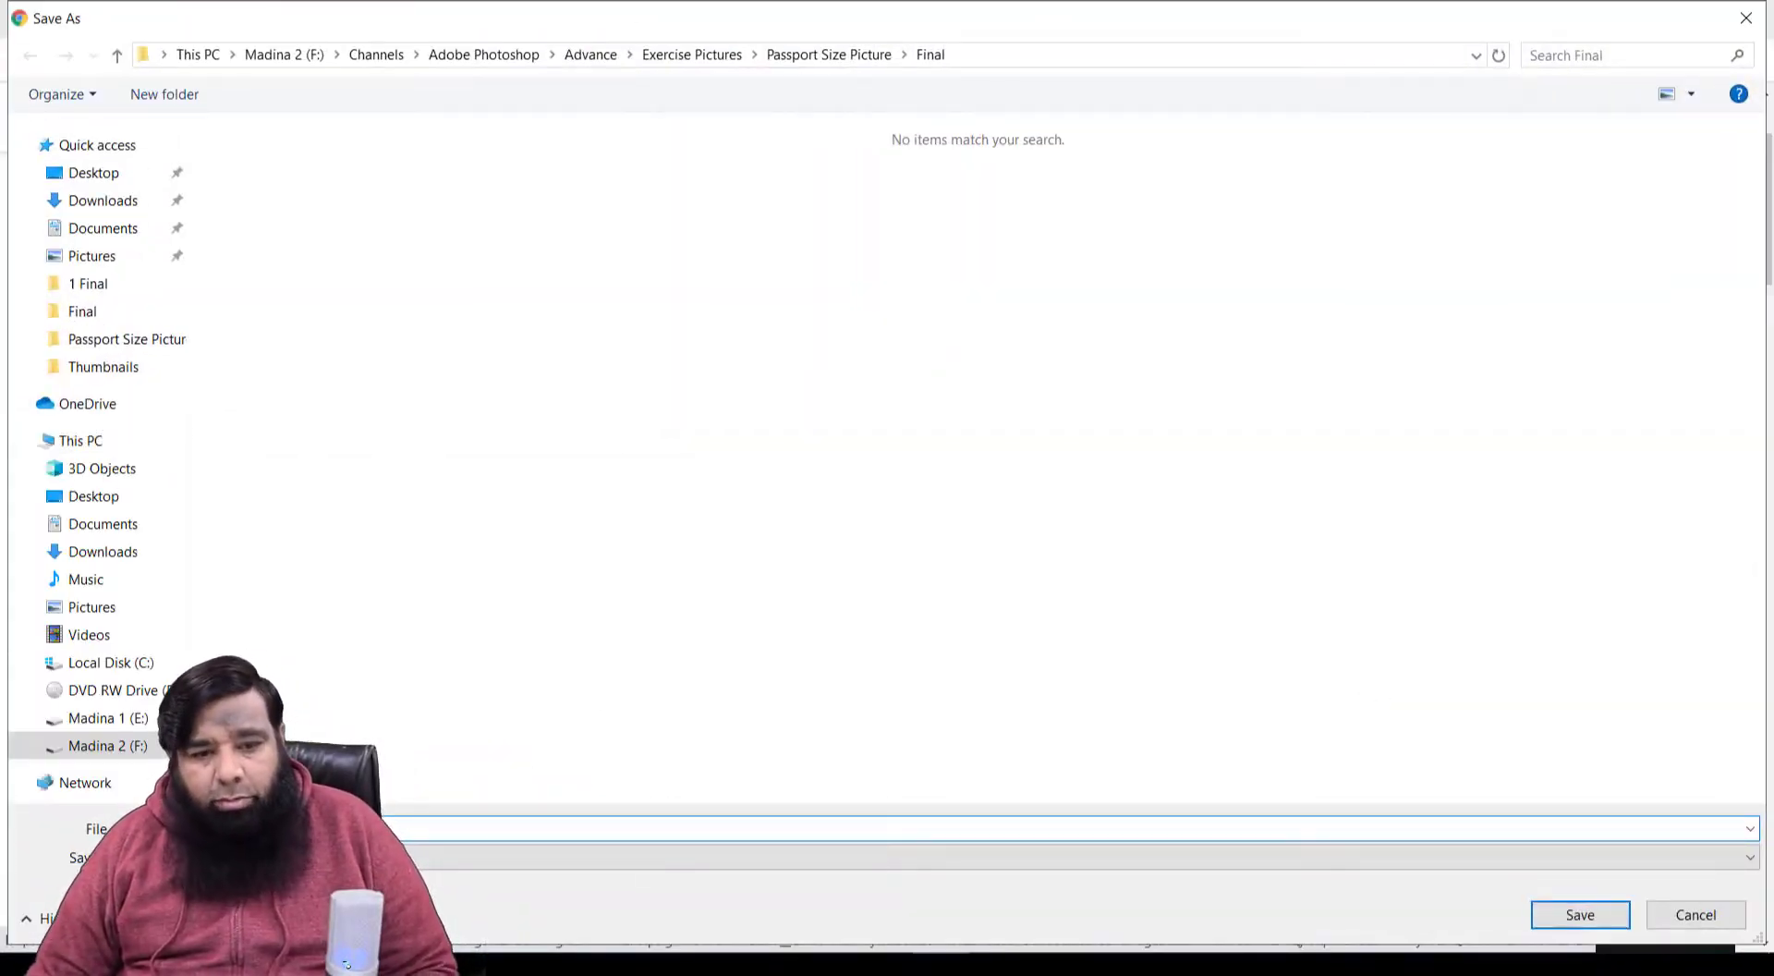
click(1556, 917)
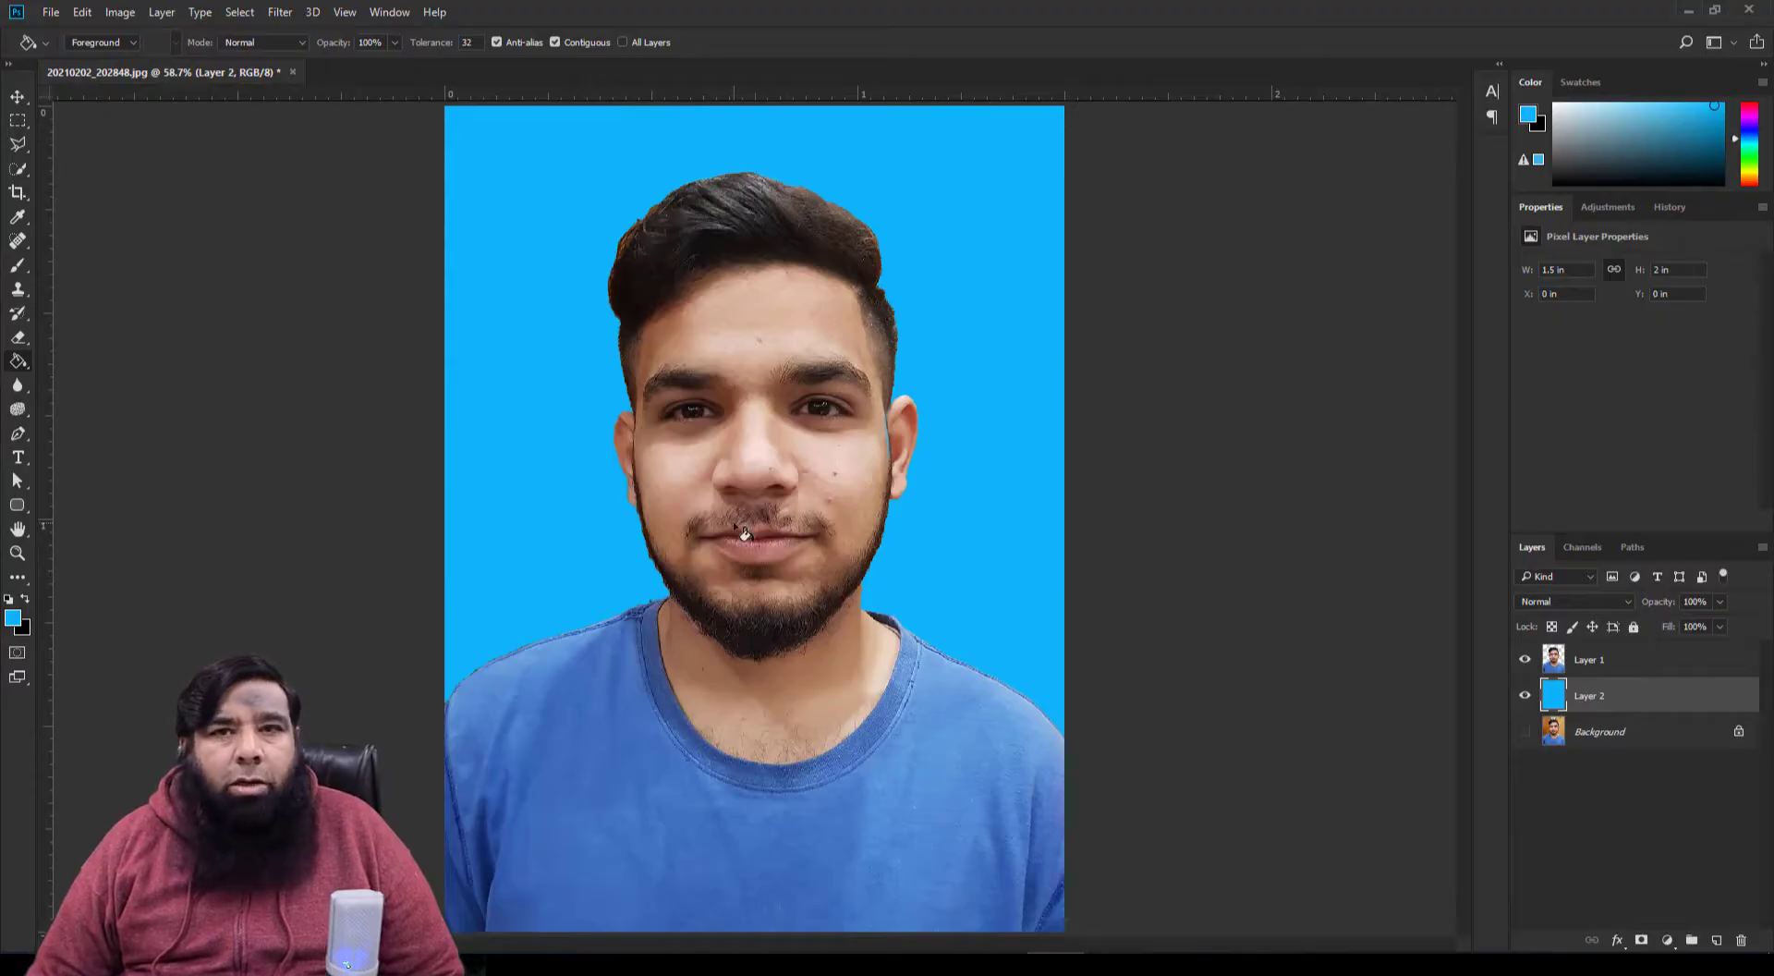
Step: Open the suit image 1.png in Photoshop and copy its entire canvas
click(51, 13)
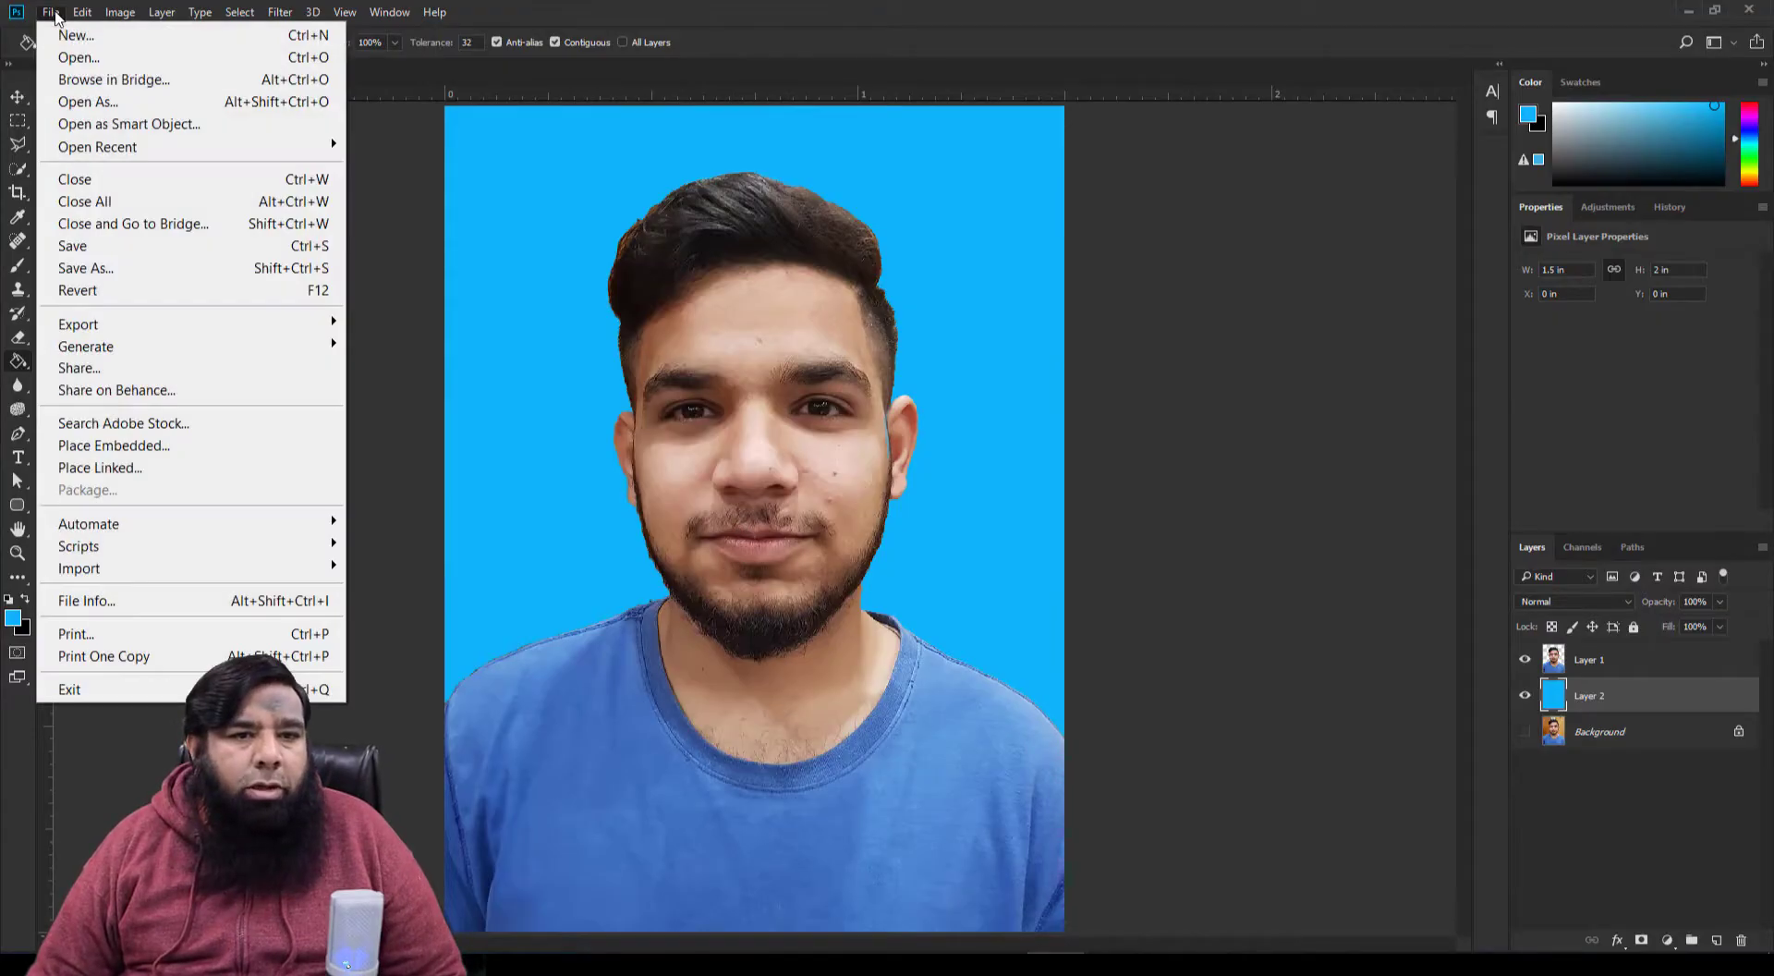
click(74, 52)
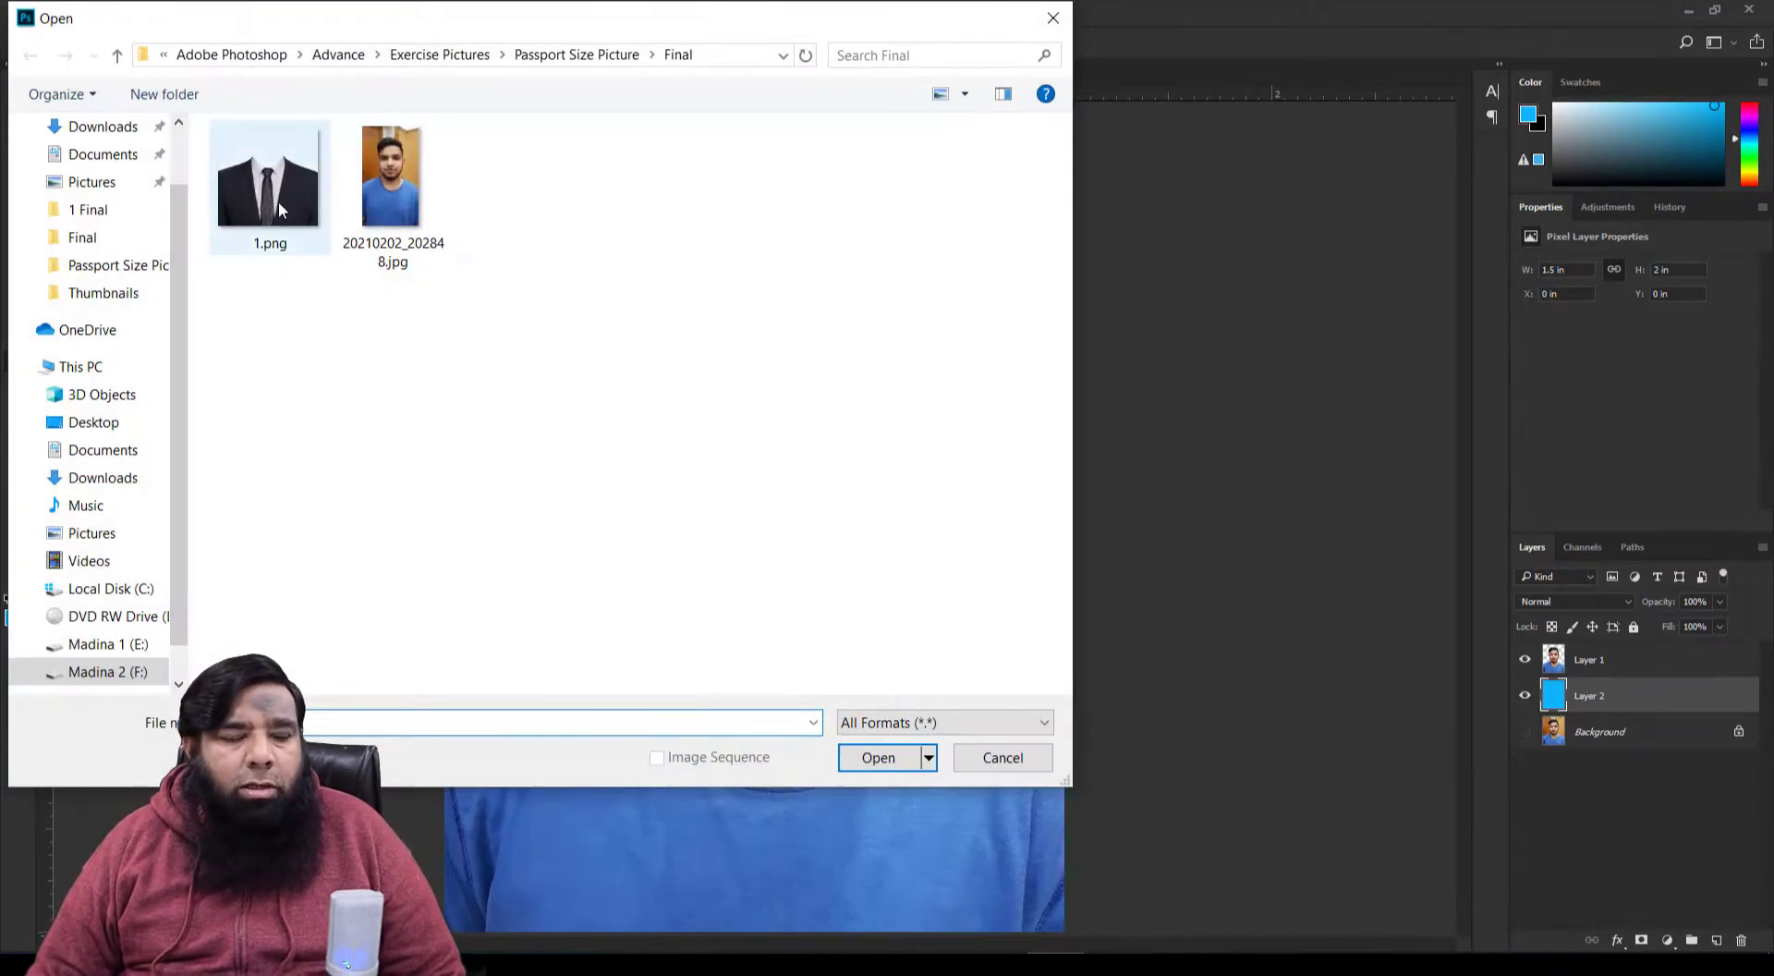
click(279, 208)
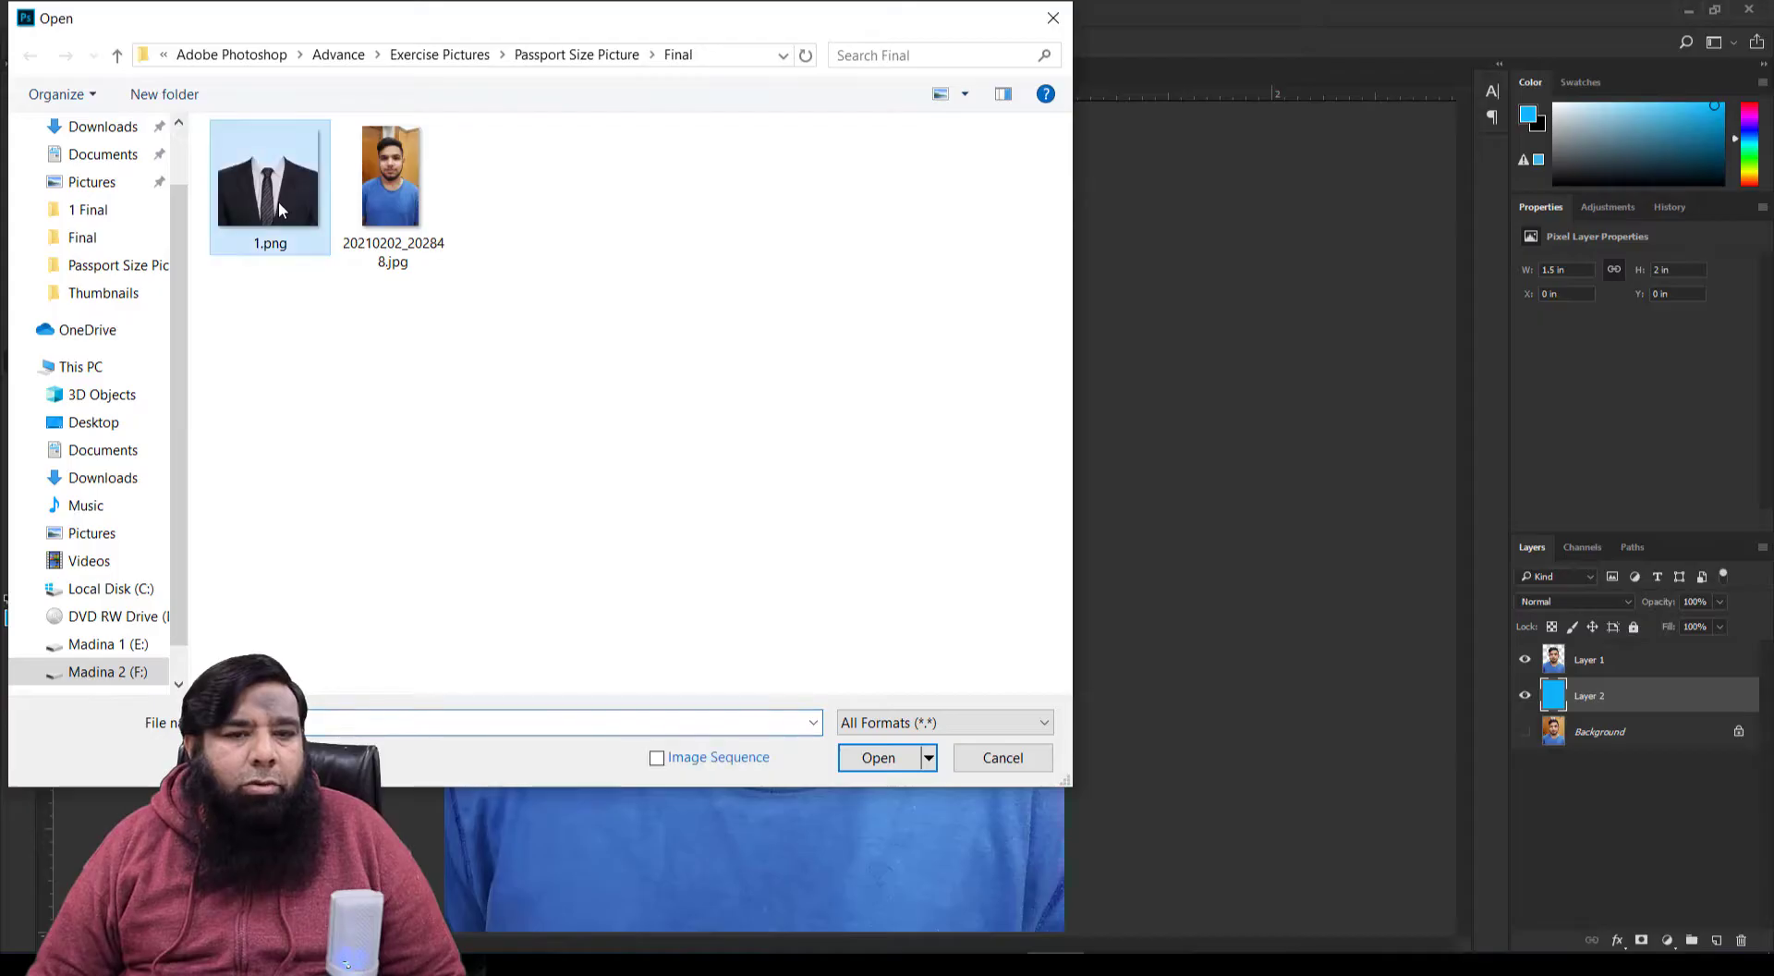
click(874, 760)
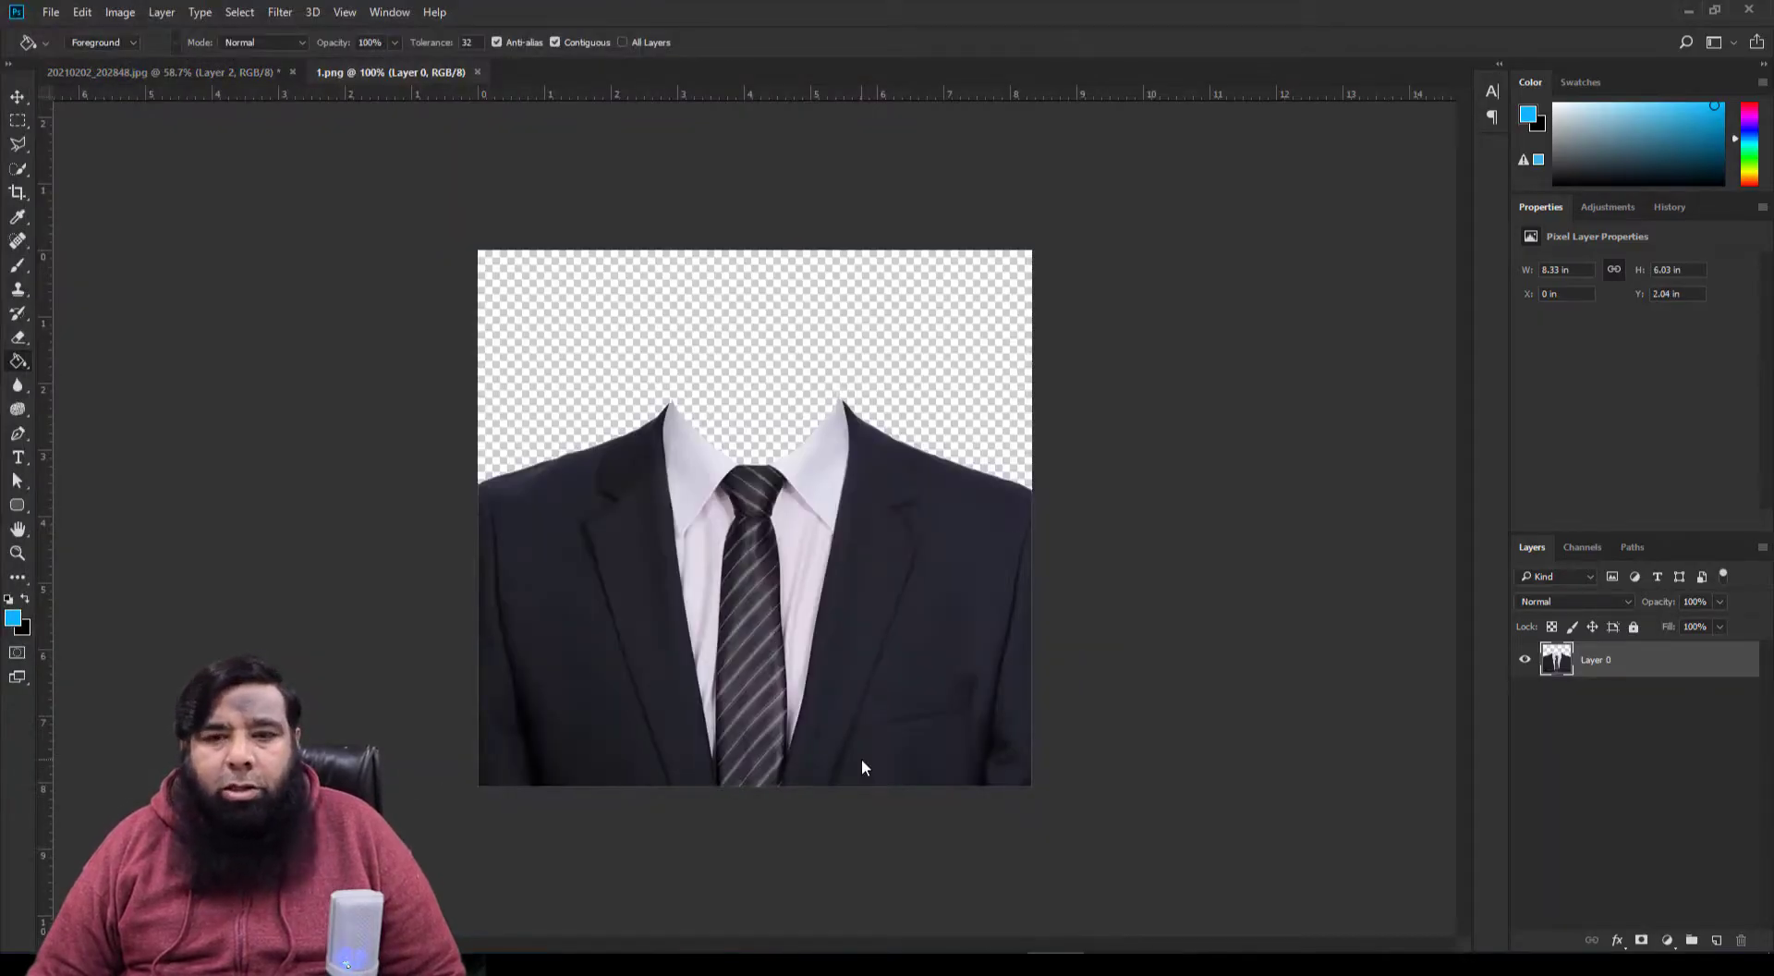
key(ctrl+a)
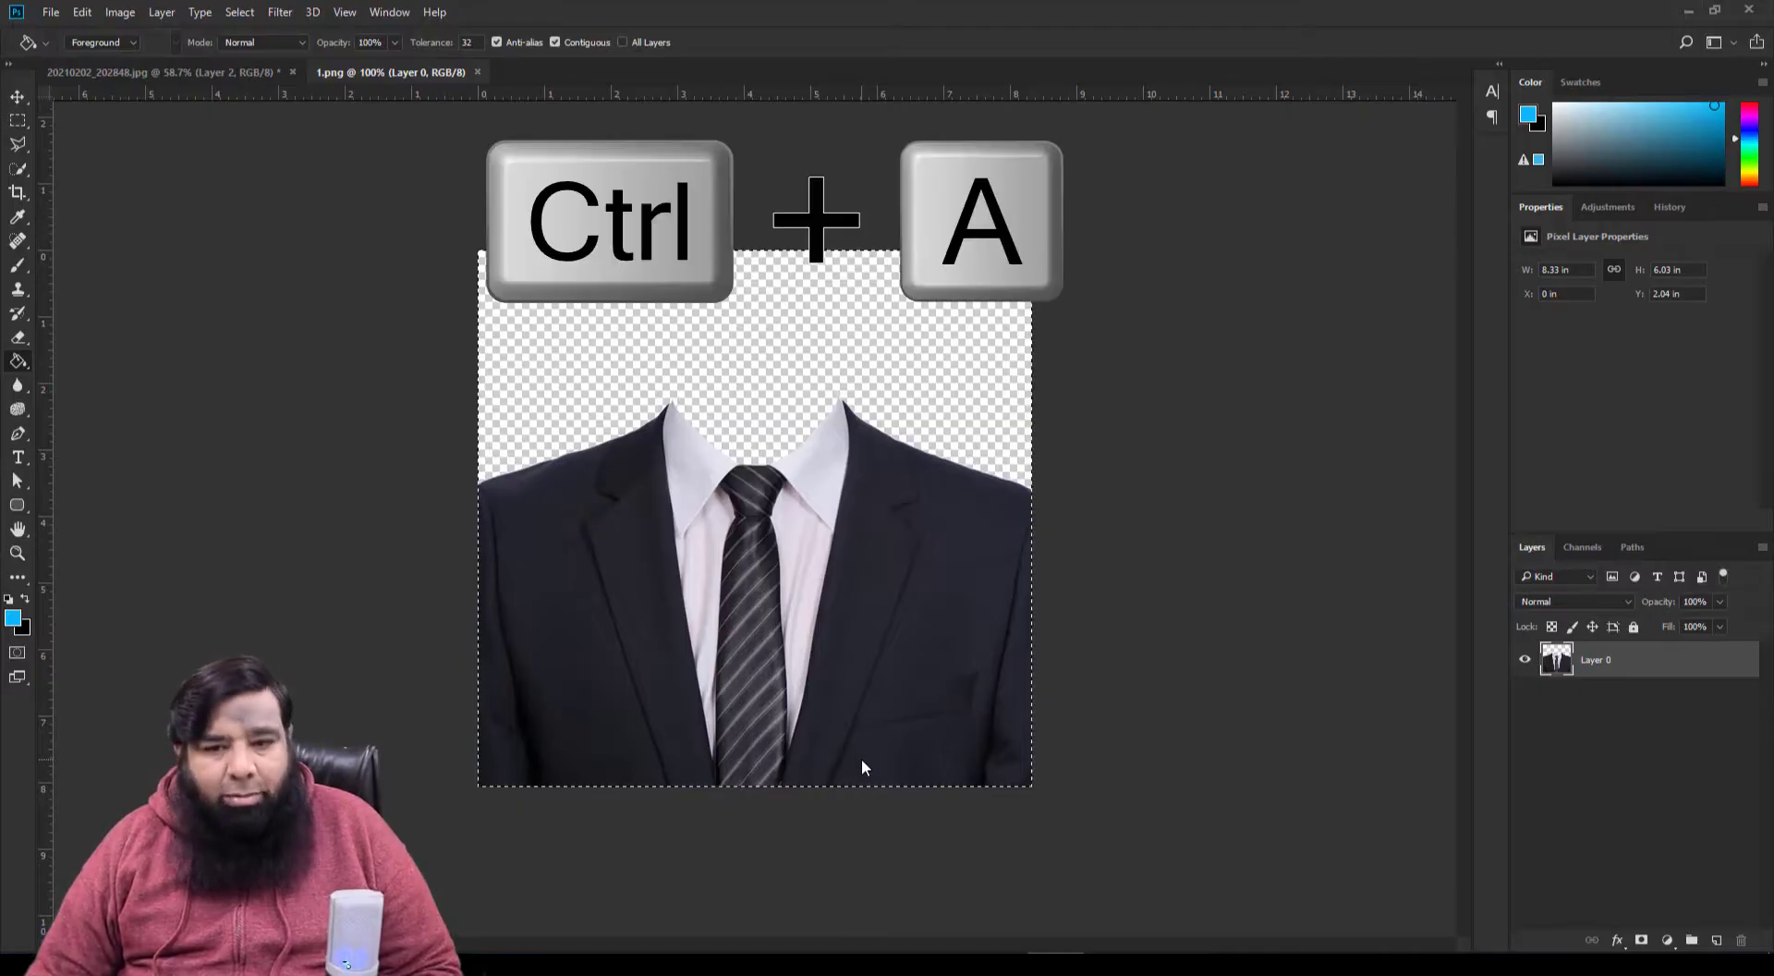
key(ctrl+c)
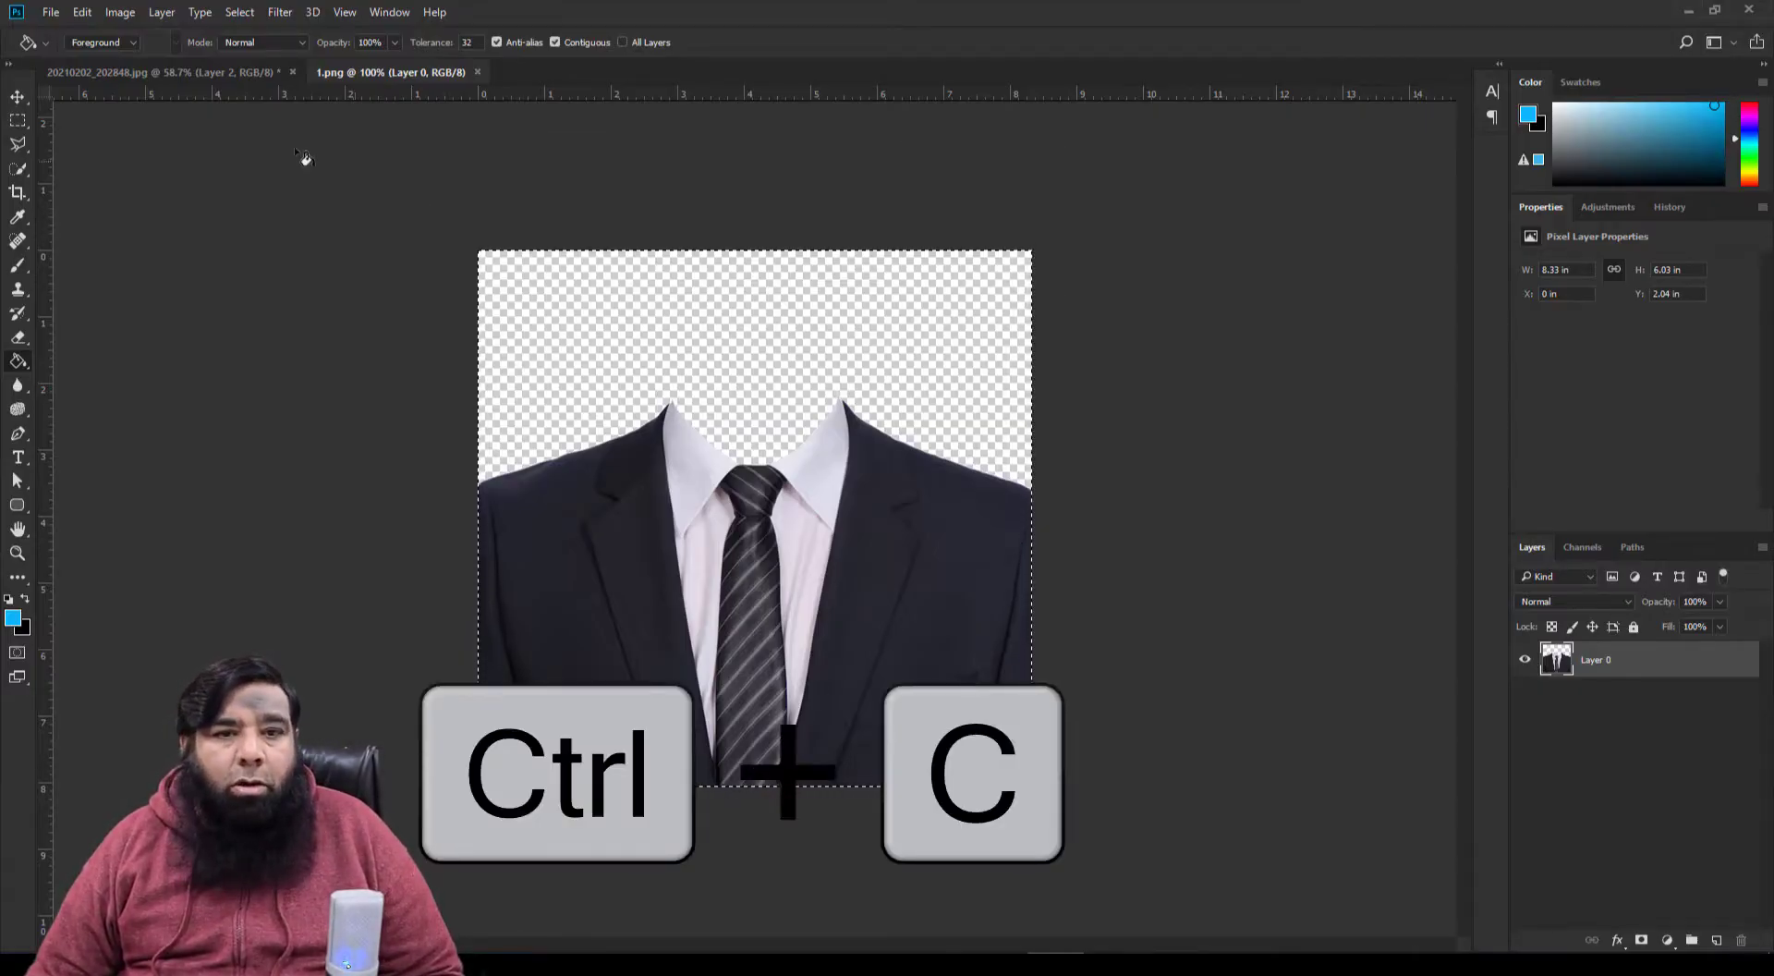
Step: Paste the suit into the portrait as Layer 3 and move it above Layer 1
click(253, 72)
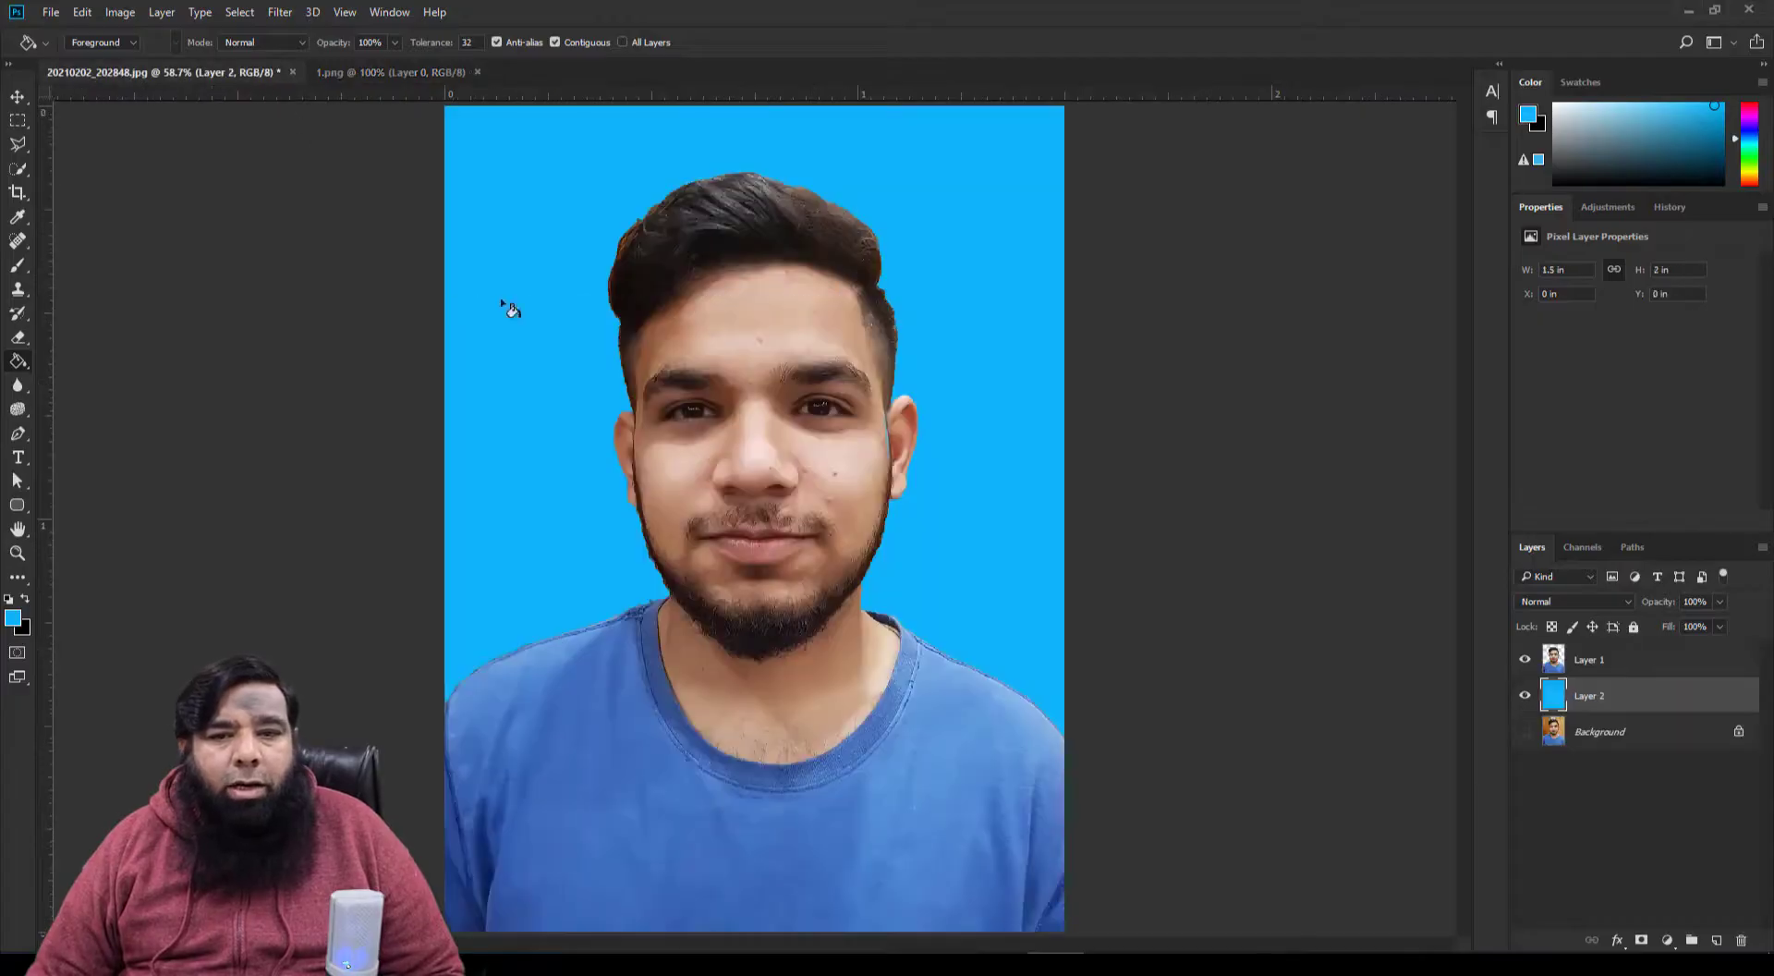
key(ctrl+v)
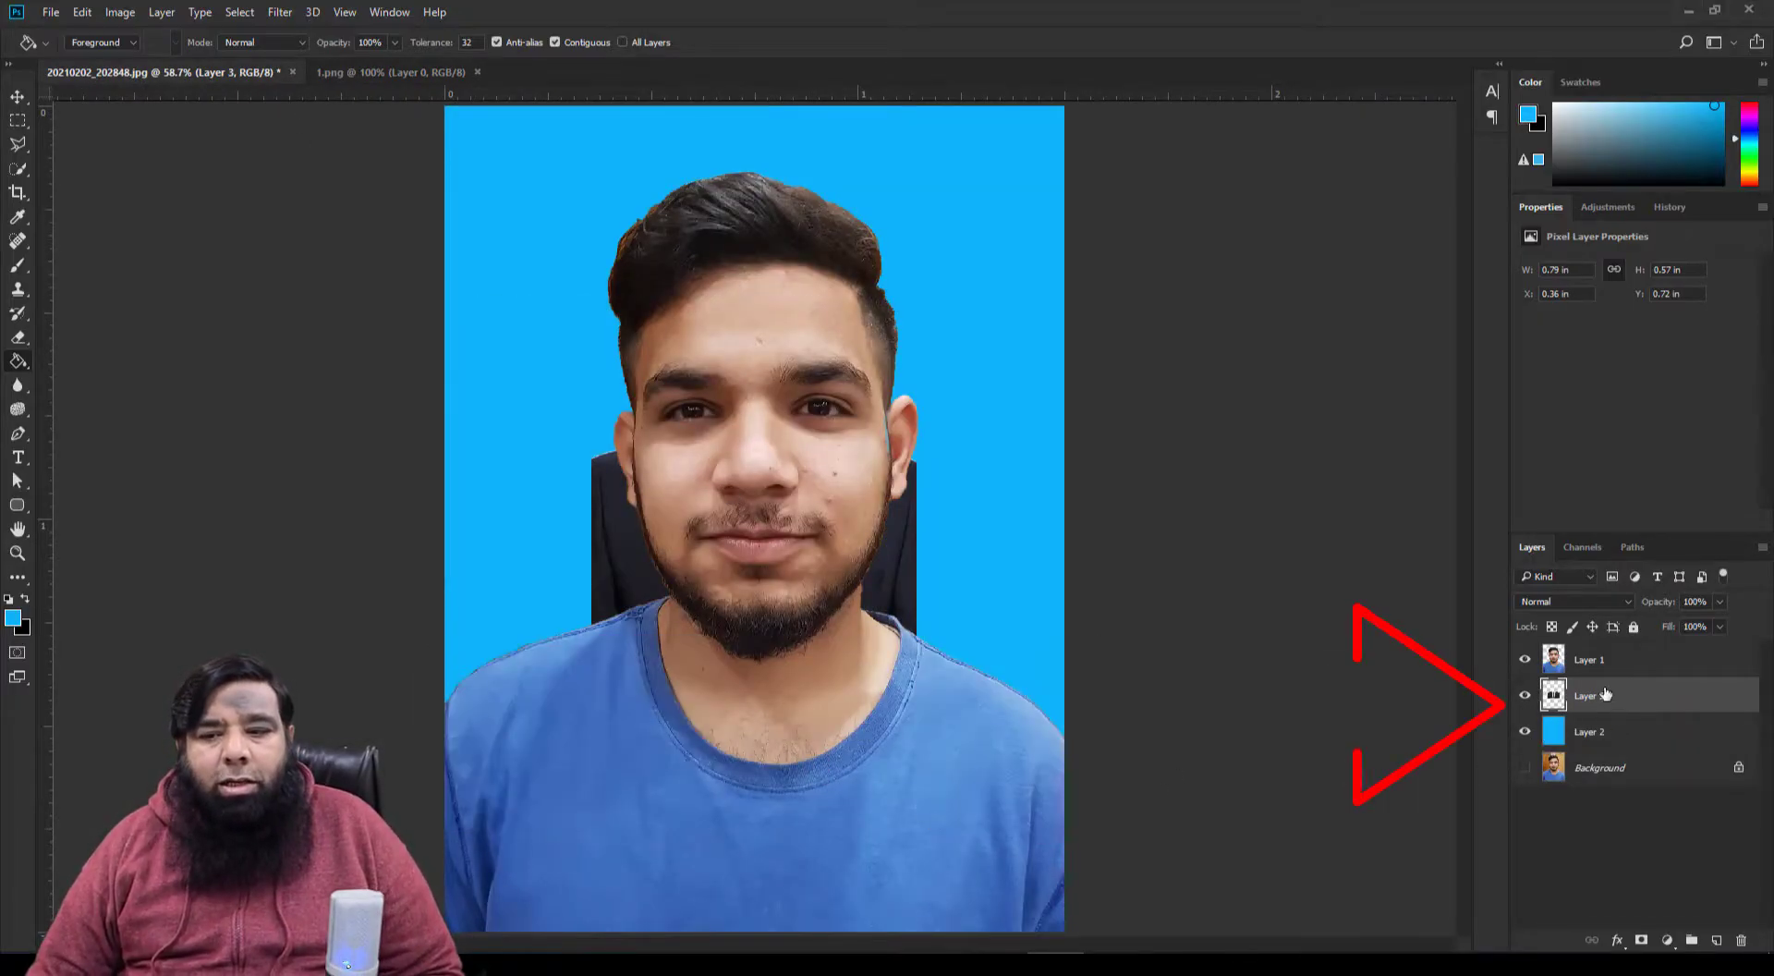
drag(1604, 695, 1594, 663)
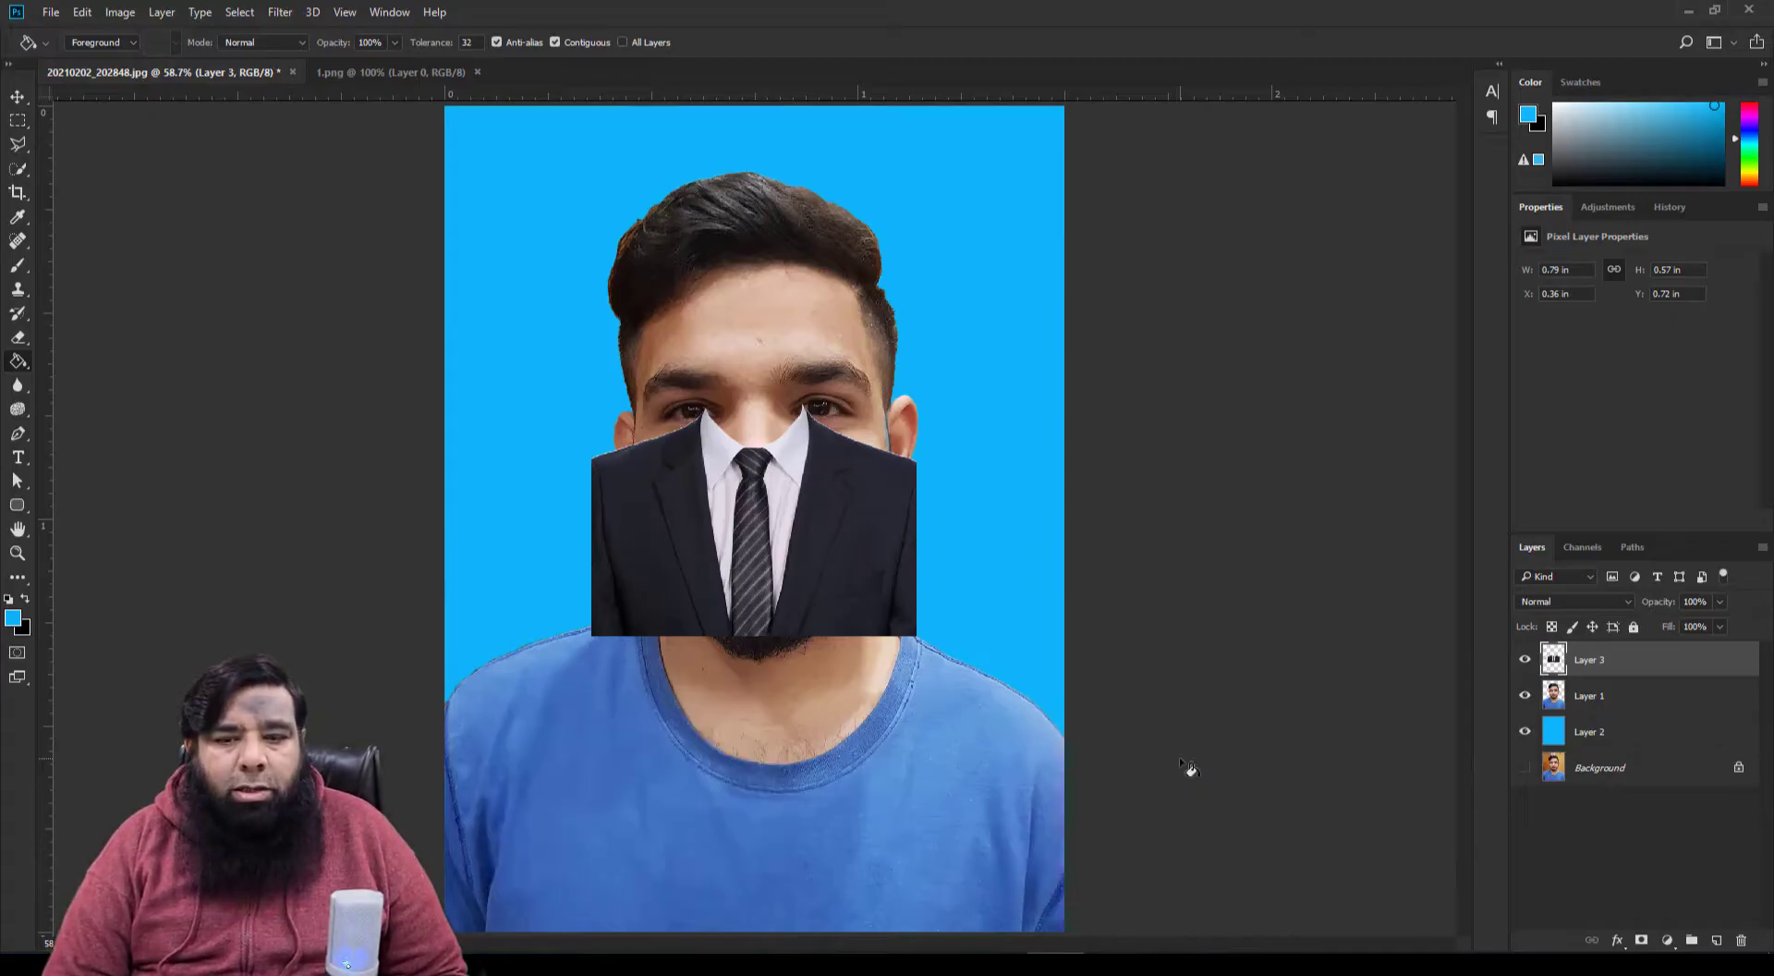
Step: Free-transform the suit, enlarging it and moving it down under the chin
key(ctrl+t)
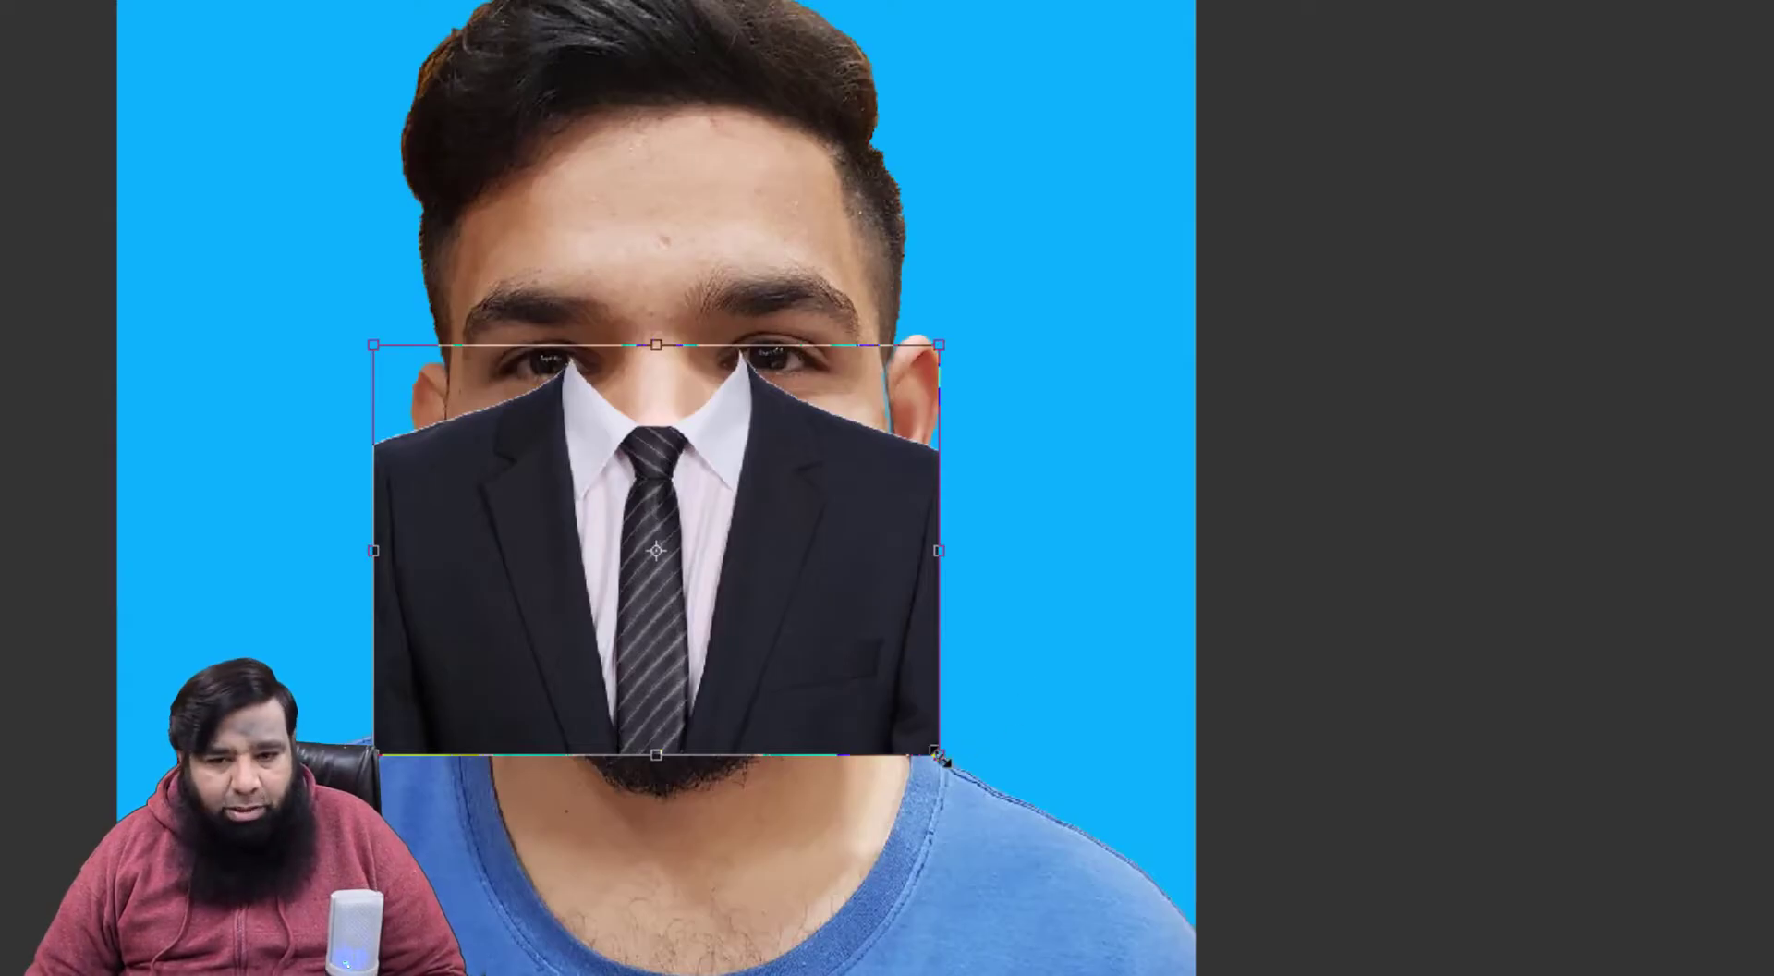
mouse_move(939, 756)
mouse_down()
mouse_move(991, 820)
mouse_move(1205, 971)
mouse_up()
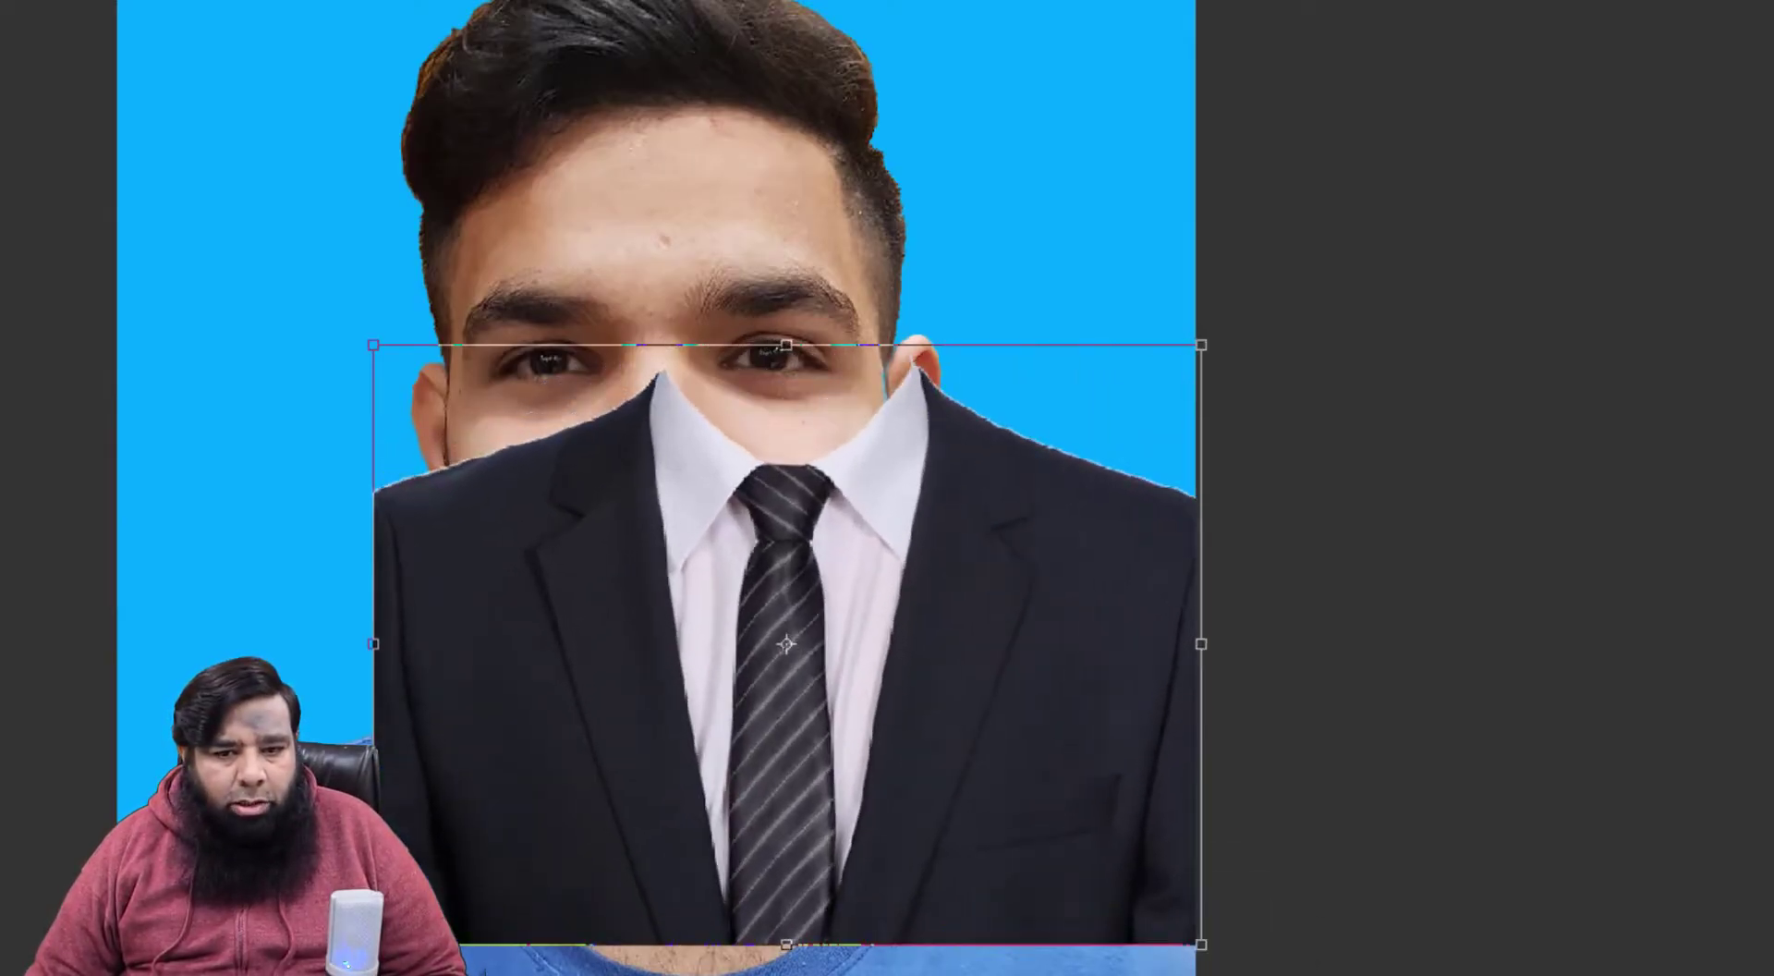
drag(373, 943, 492, 795)
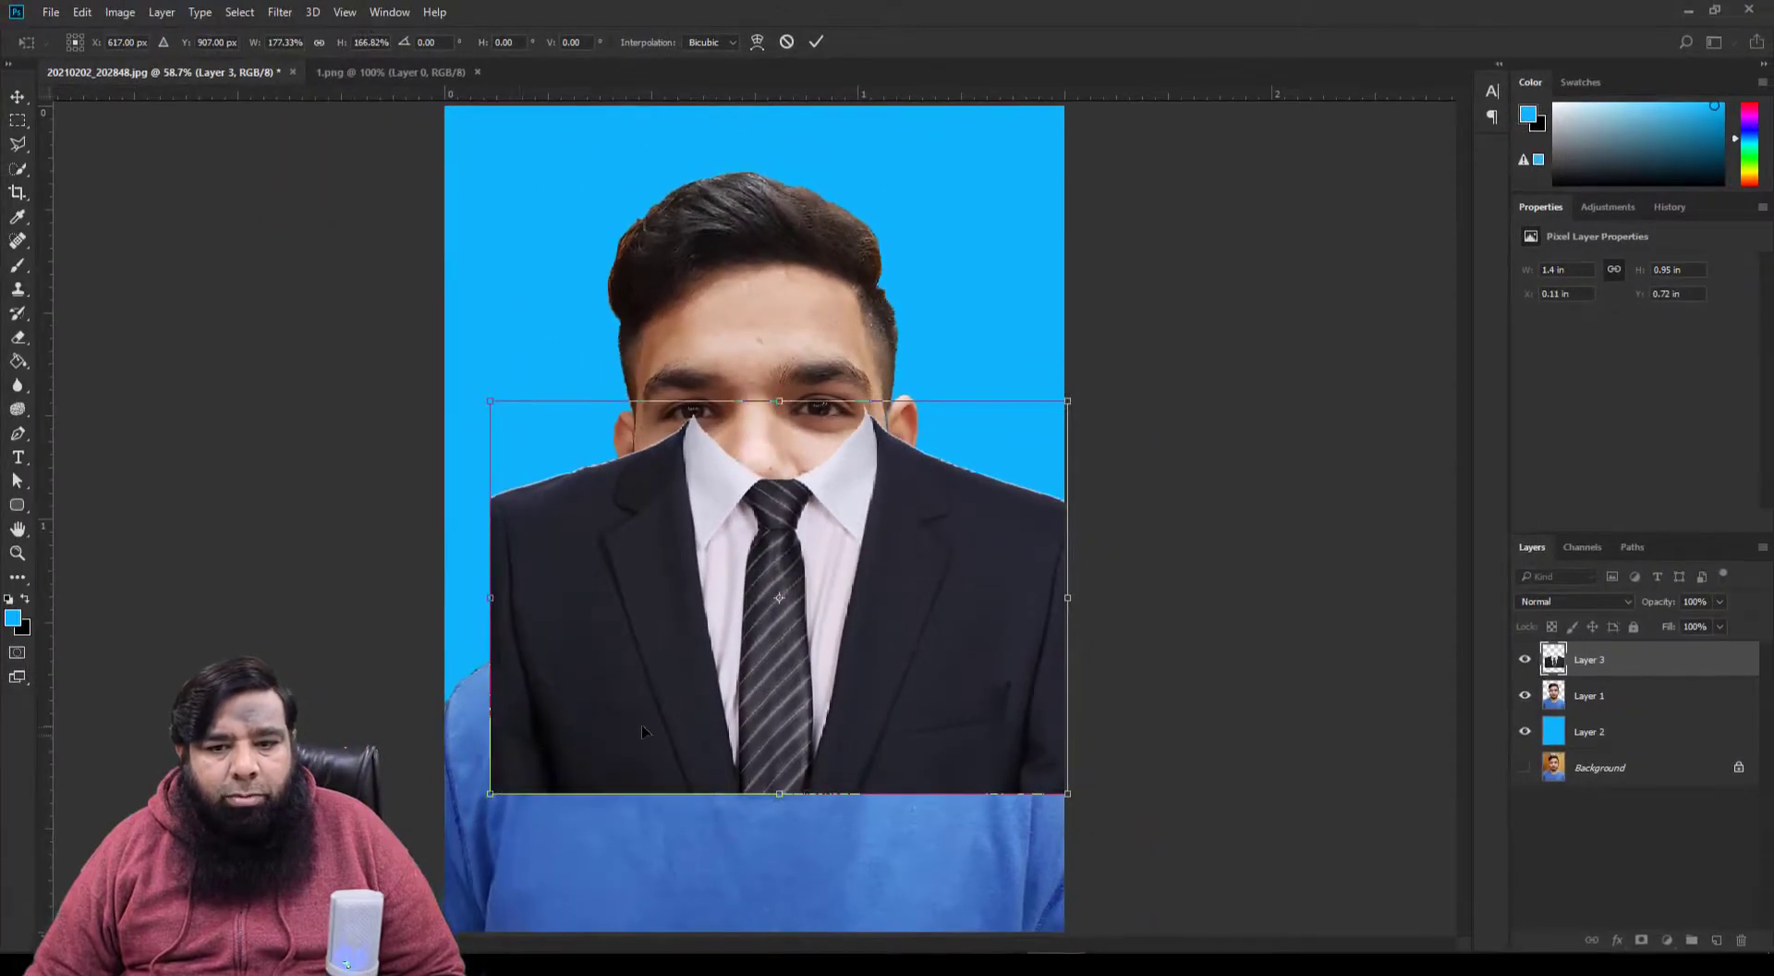
drag(641, 725, 628, 892)
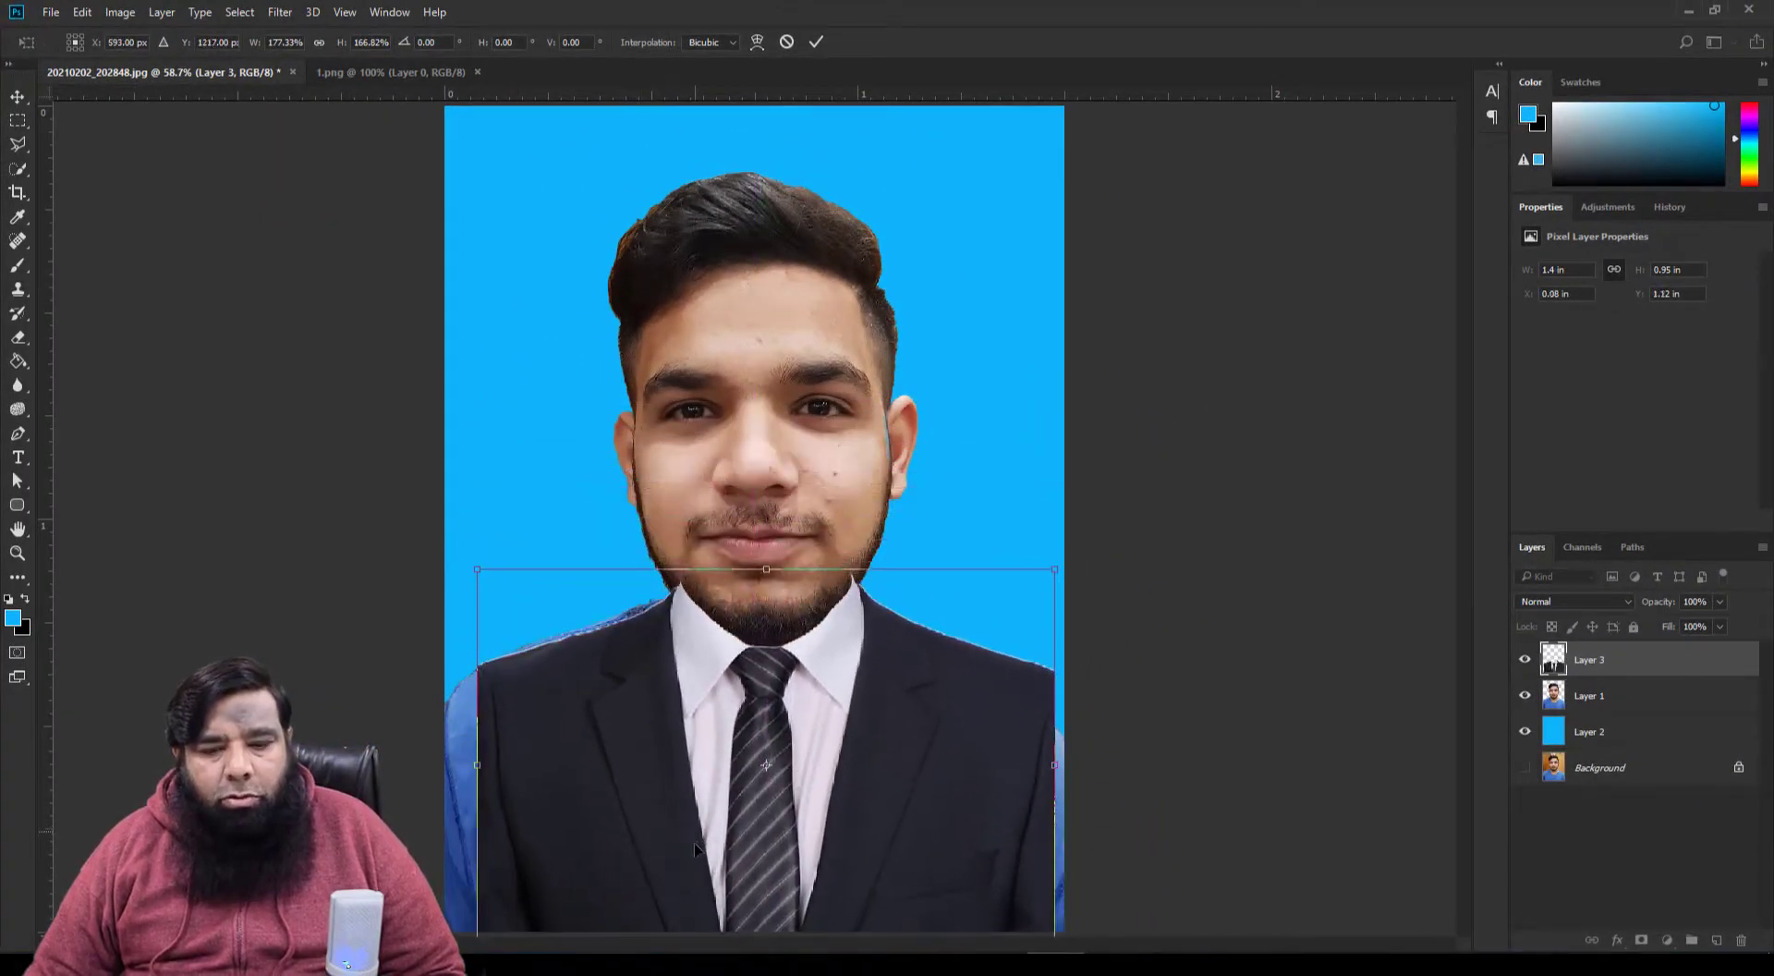
drag(695, 843, 698, 892)
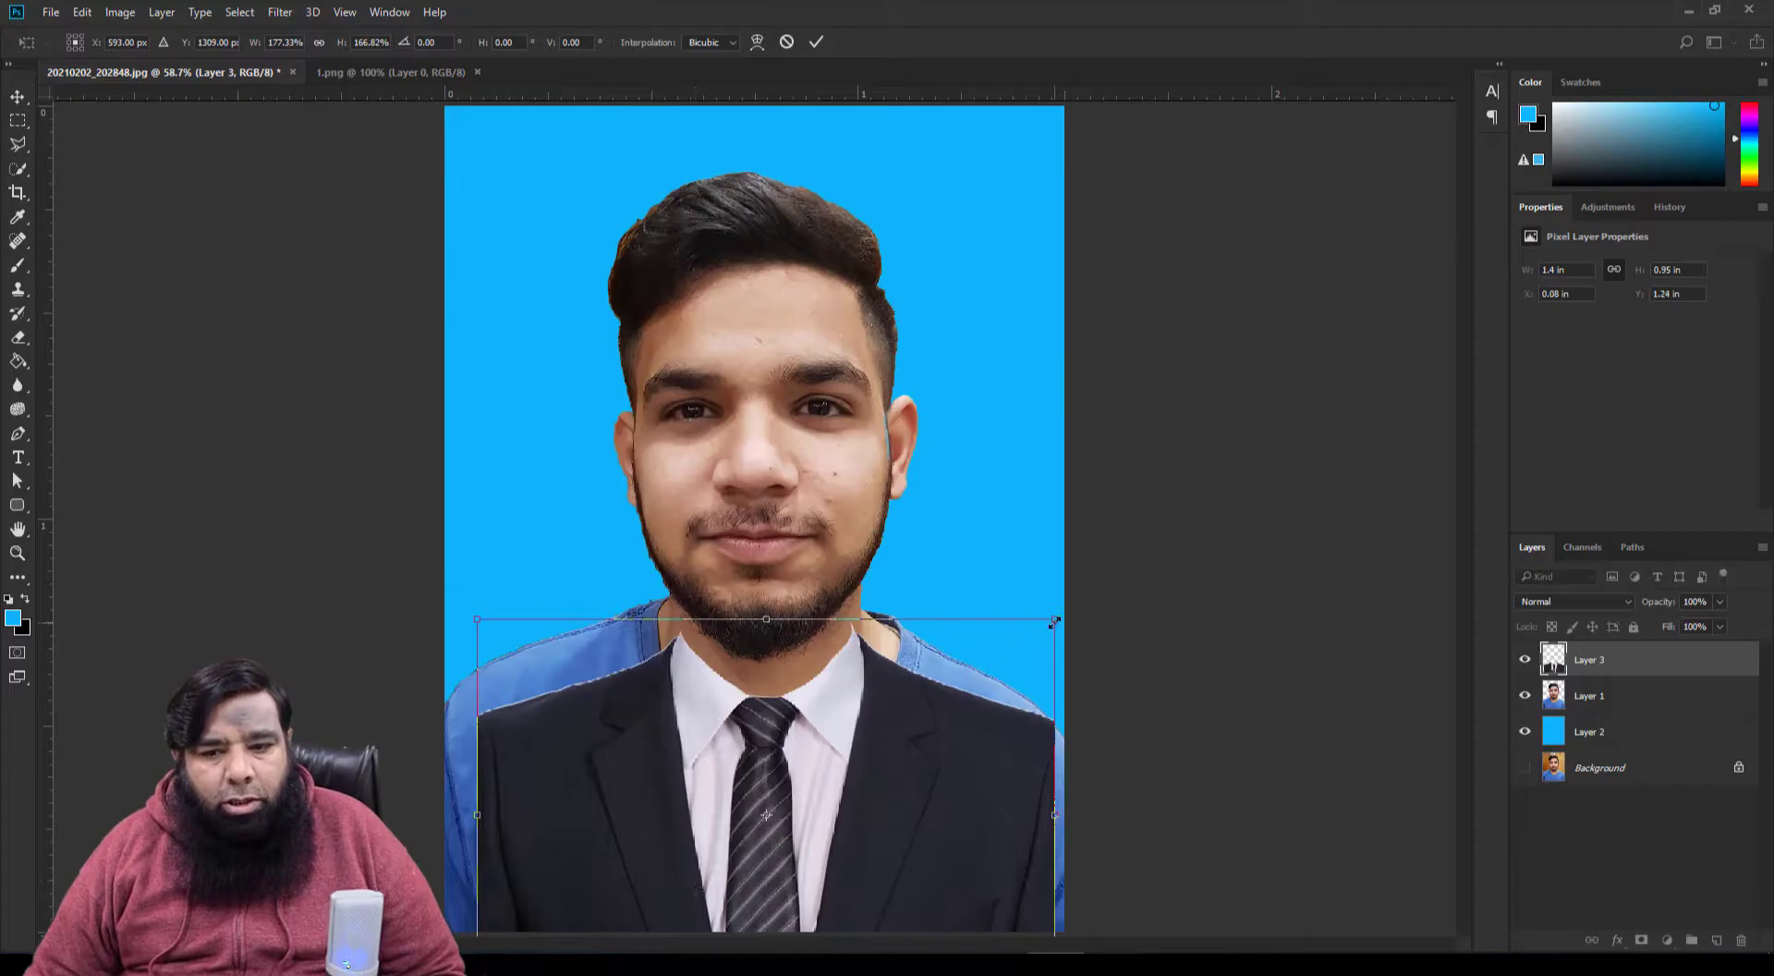
drag(1055, 621, 1073, 597)
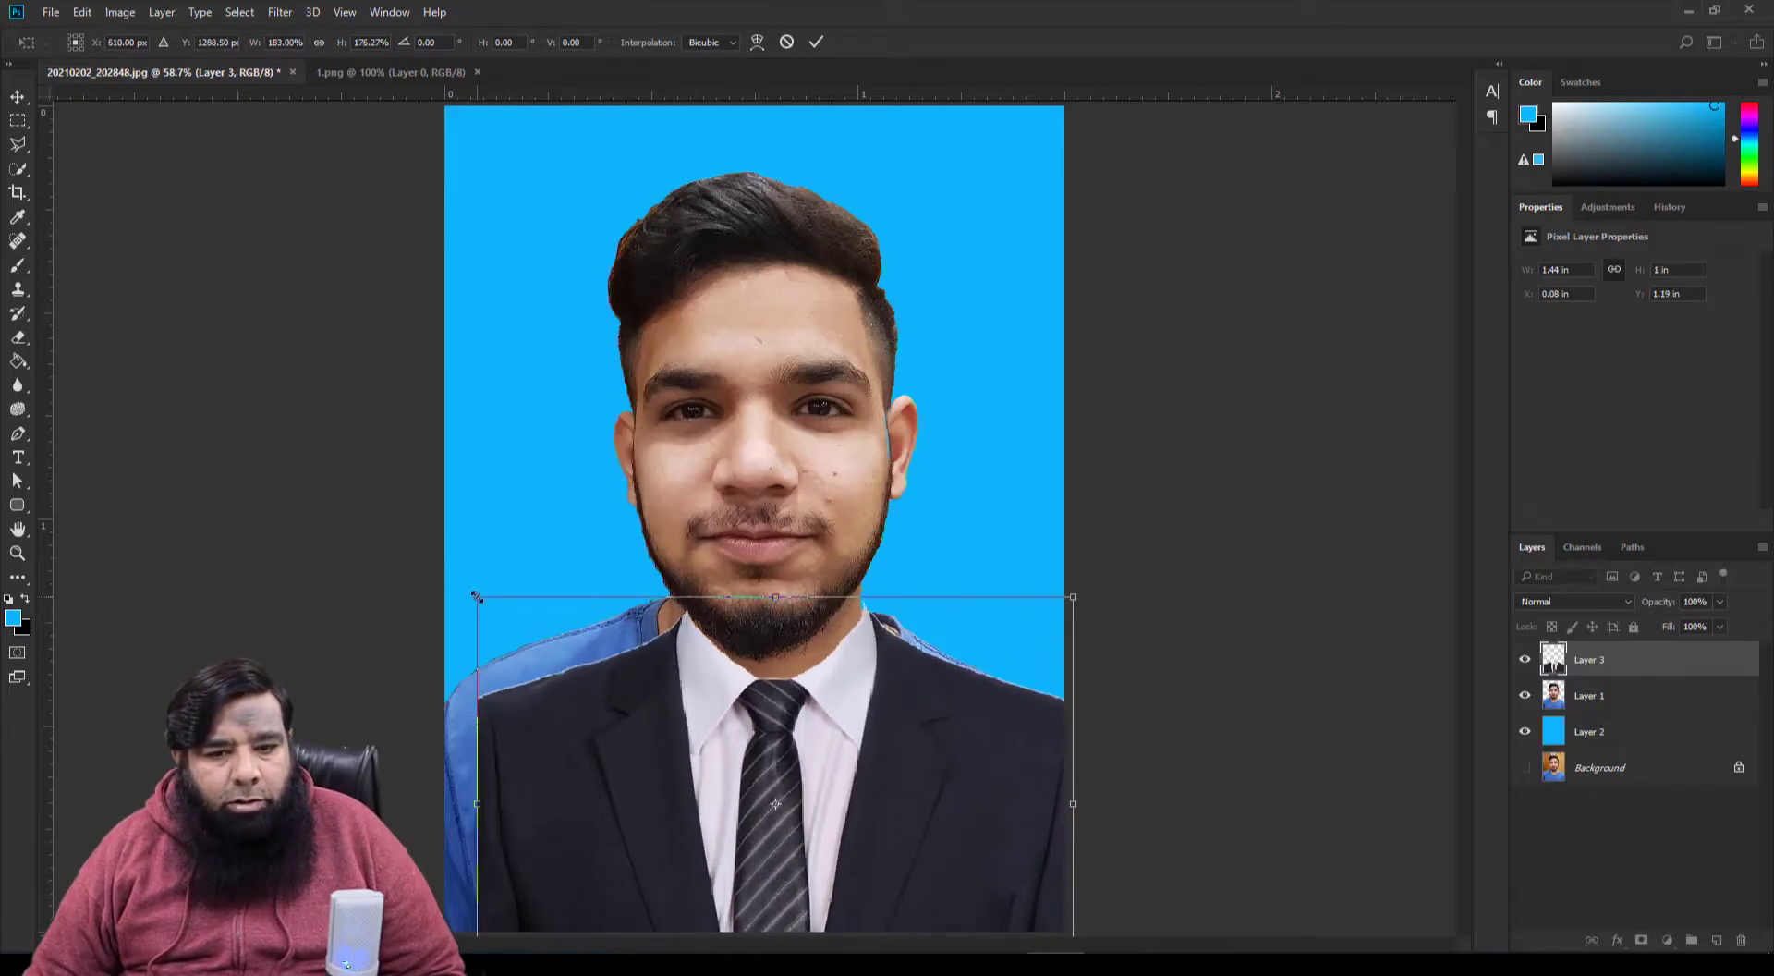
drag(477, 597, 429, 588)
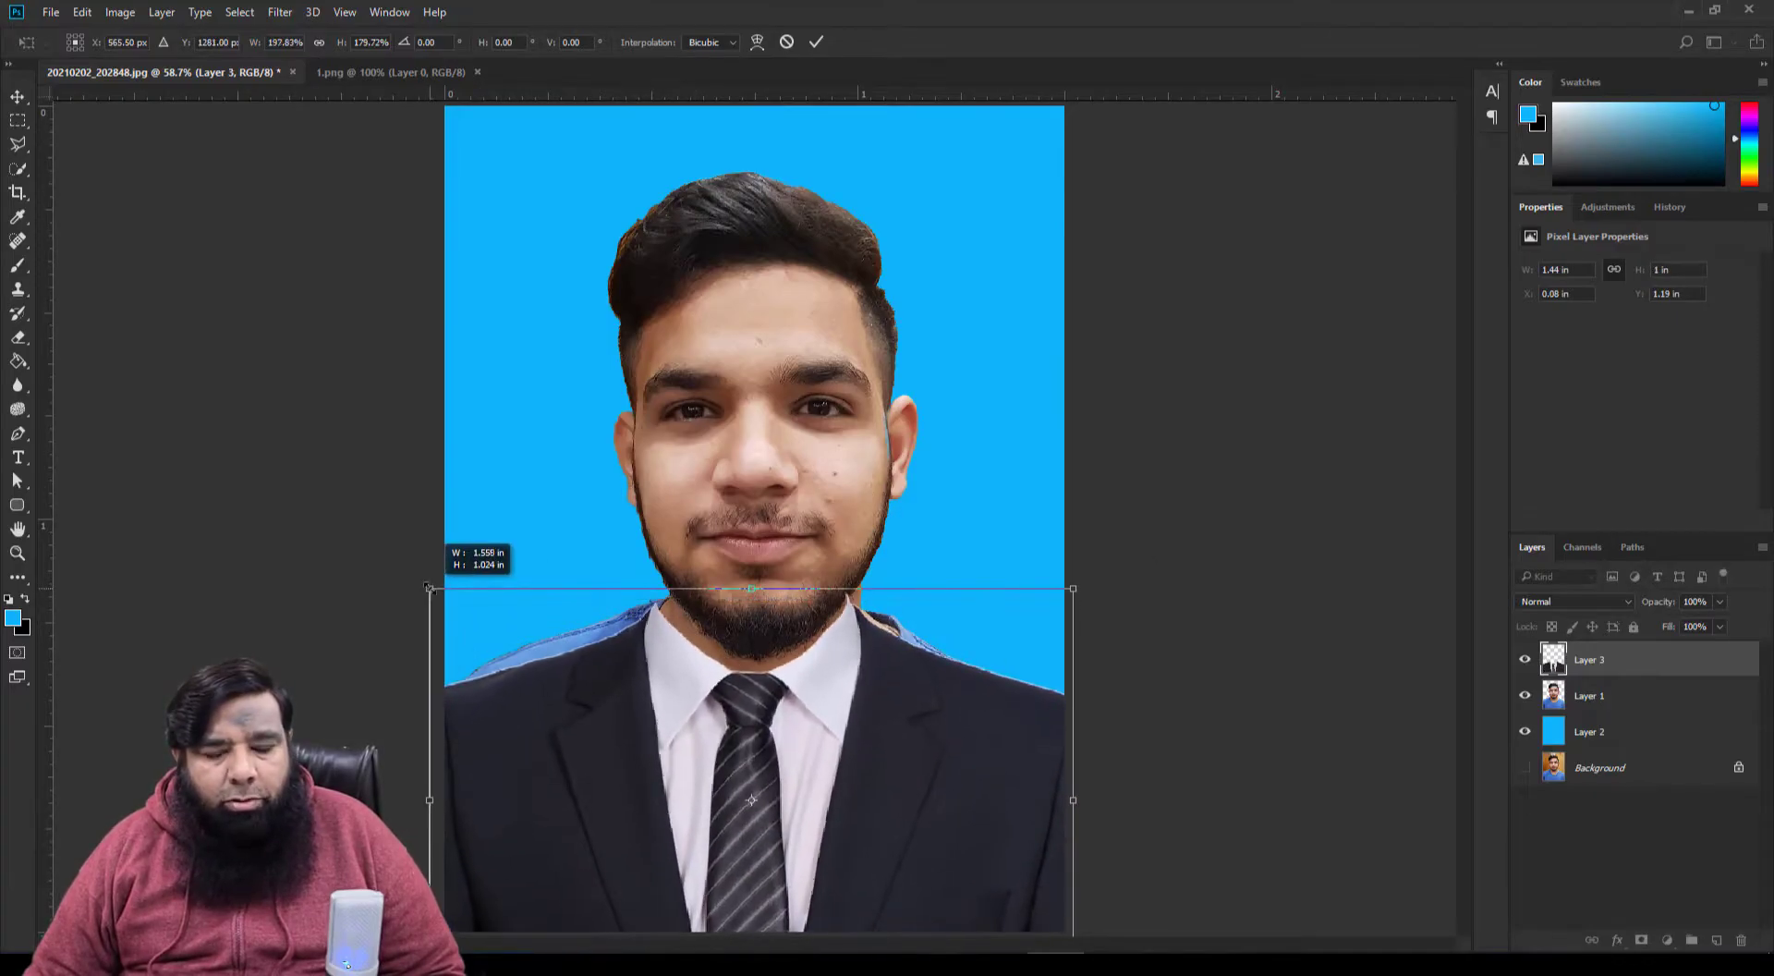
drag(872, 757, 888, 789)
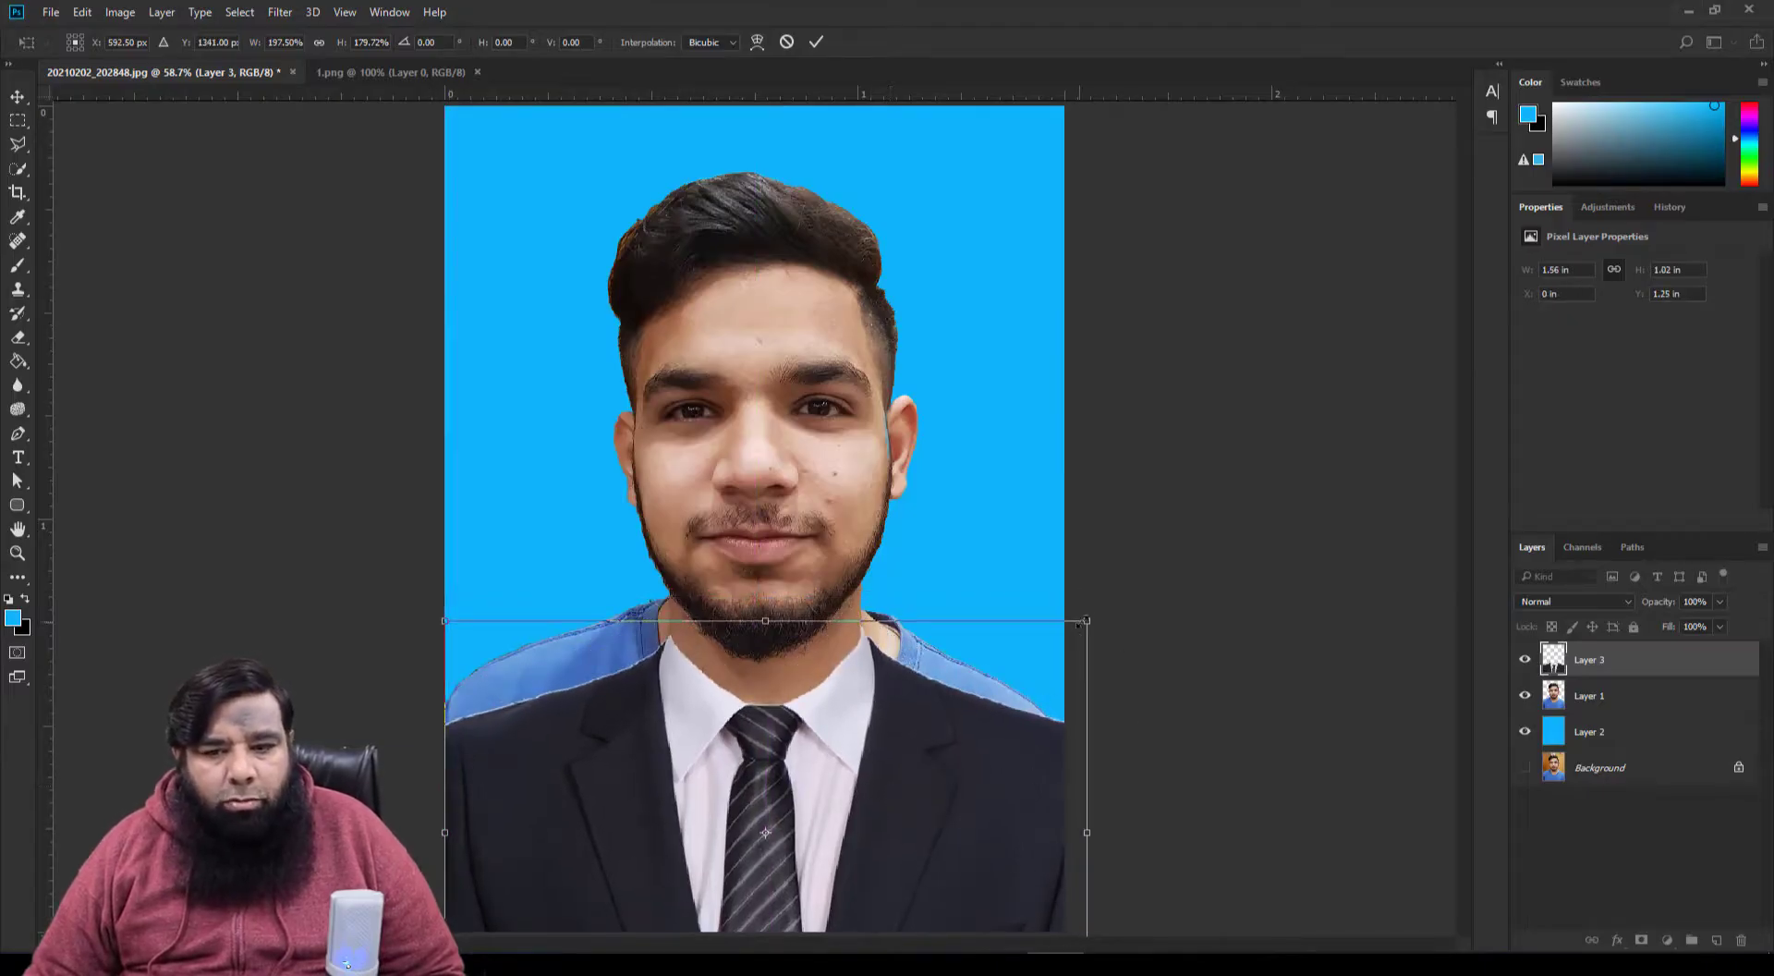
Step: Fine-tune the suit's width and position so it fits across both shoulders
drag(1088, 620, 1107, 604)
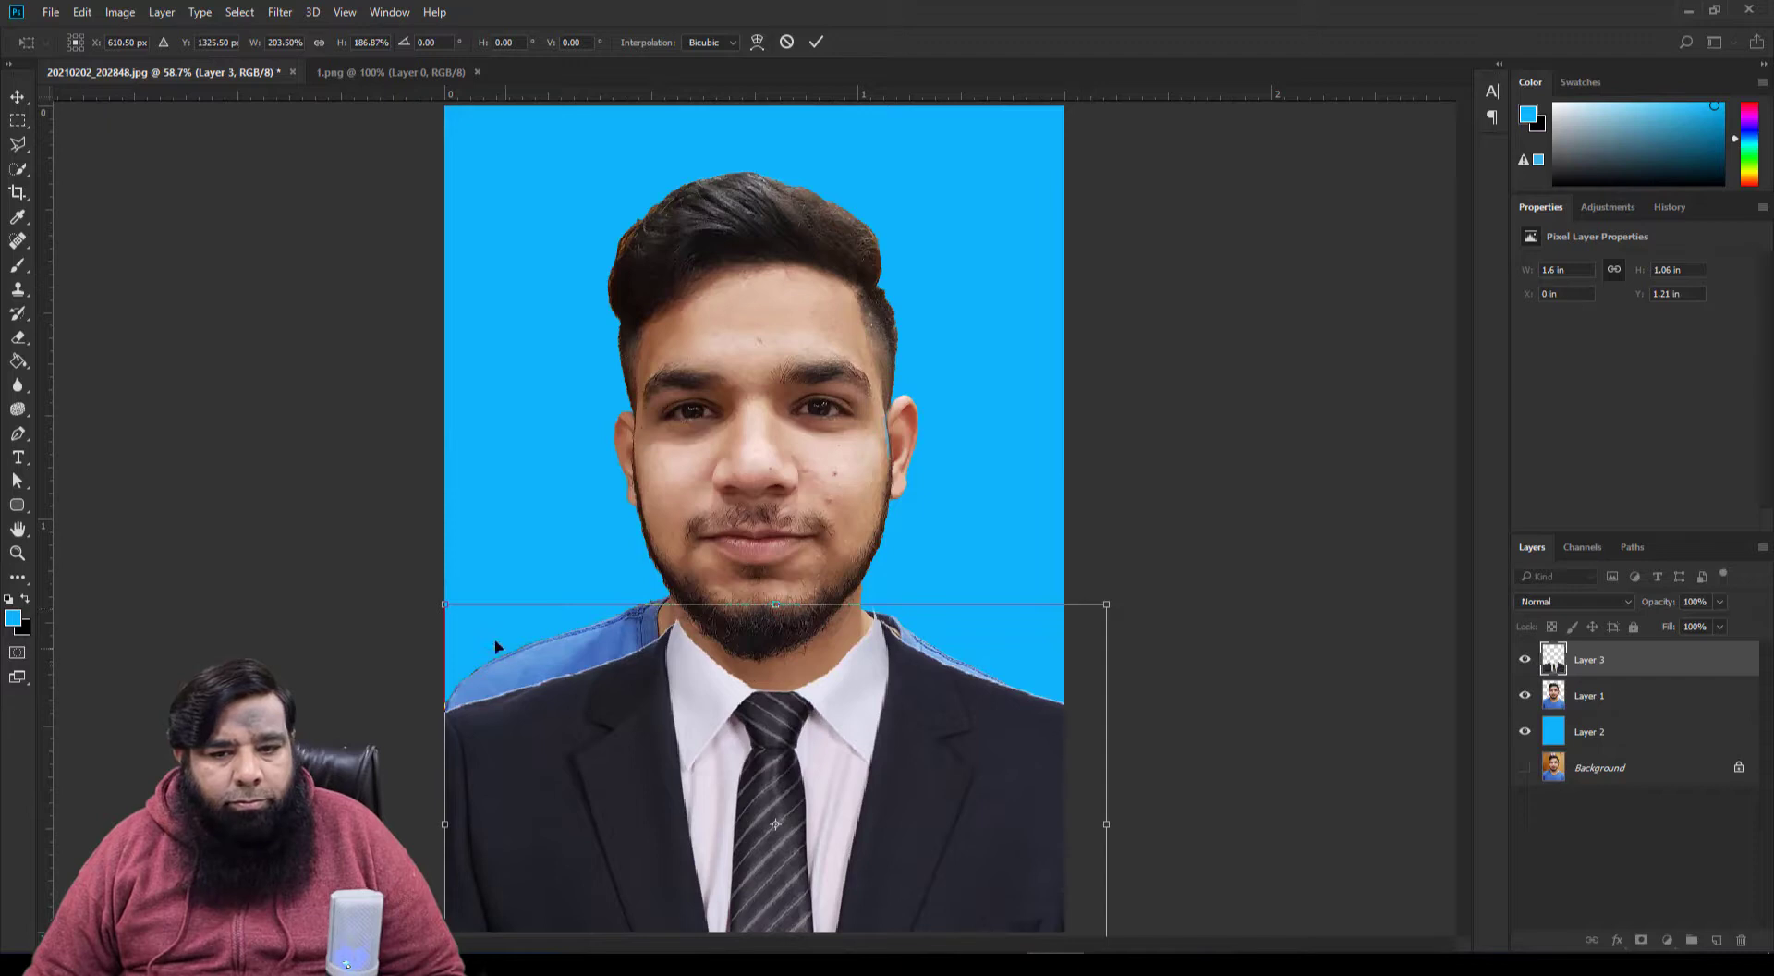
drag(434, 594, 409, 588)
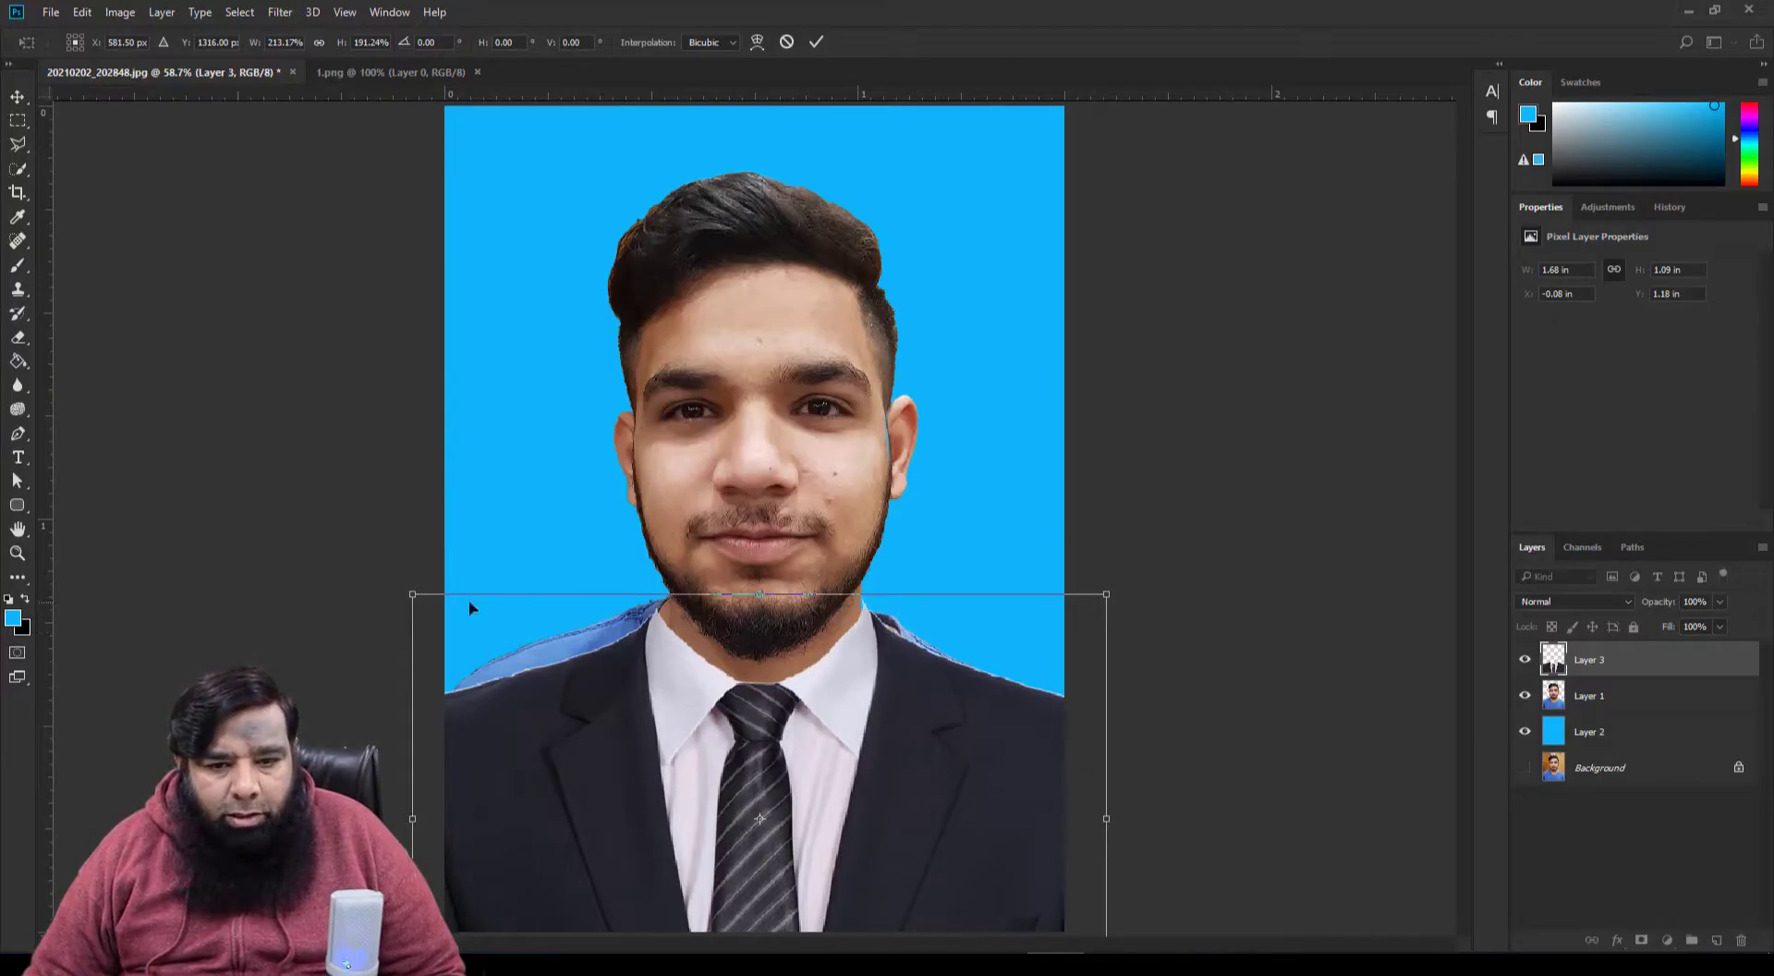
drag(412, 592, 419, 591)
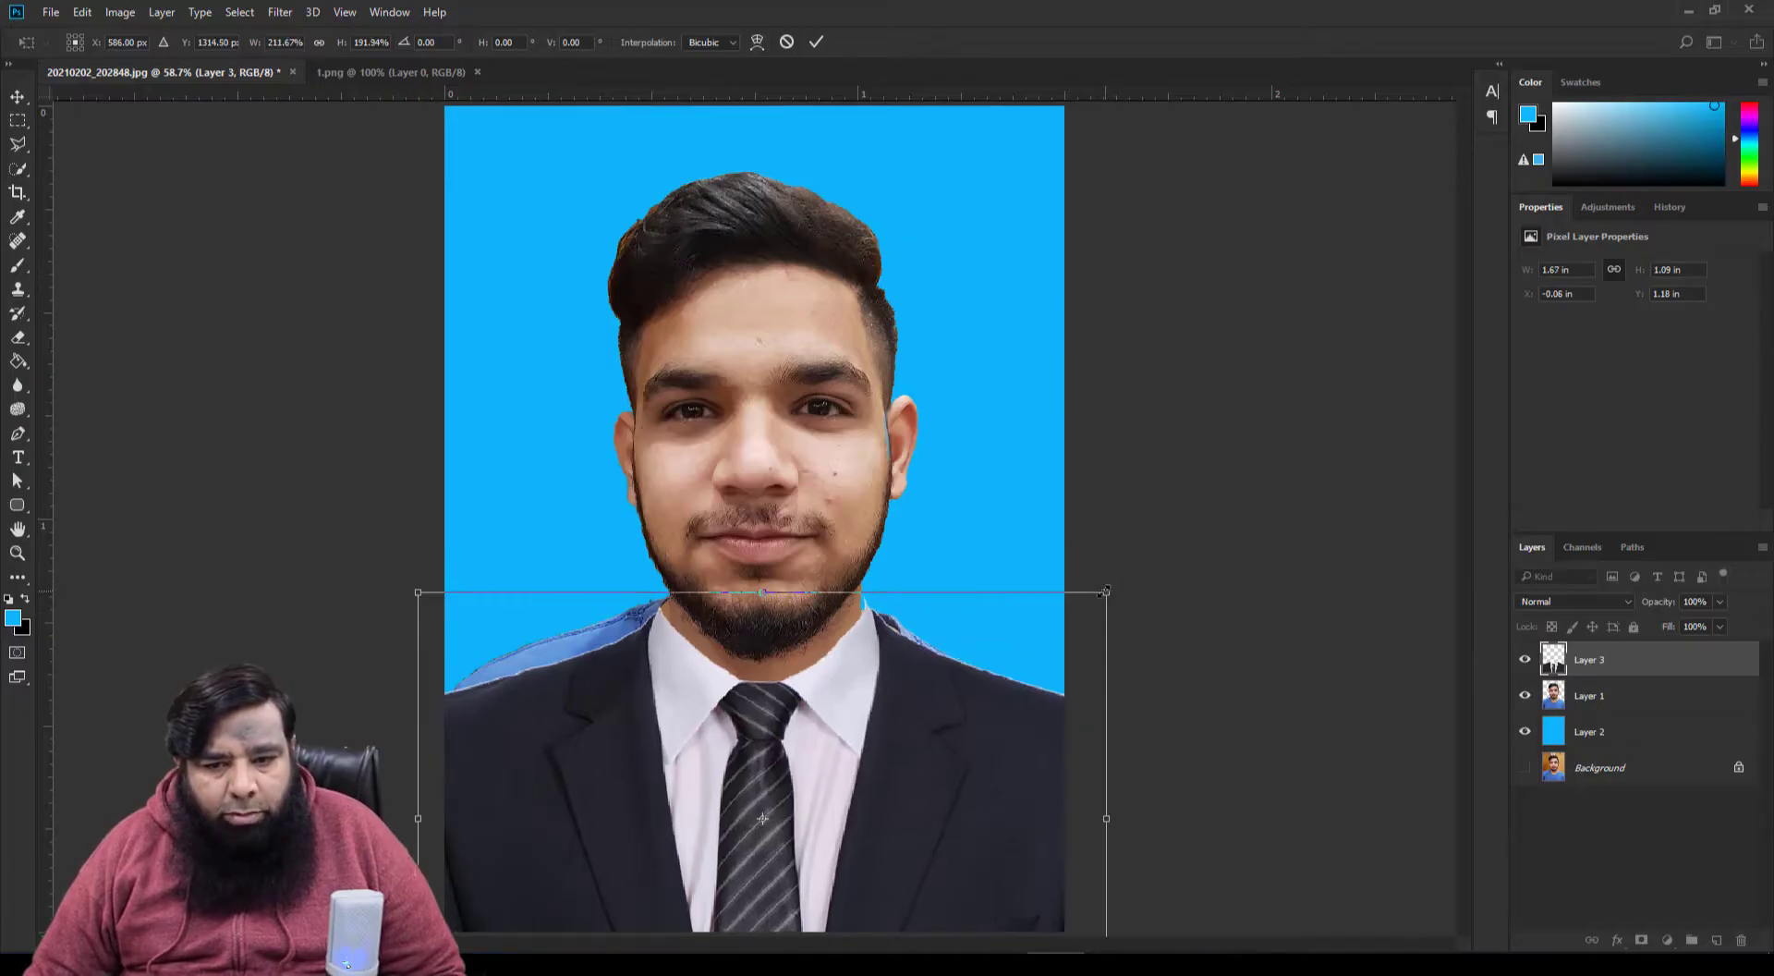
drag(1106, 591, 1100, 592)
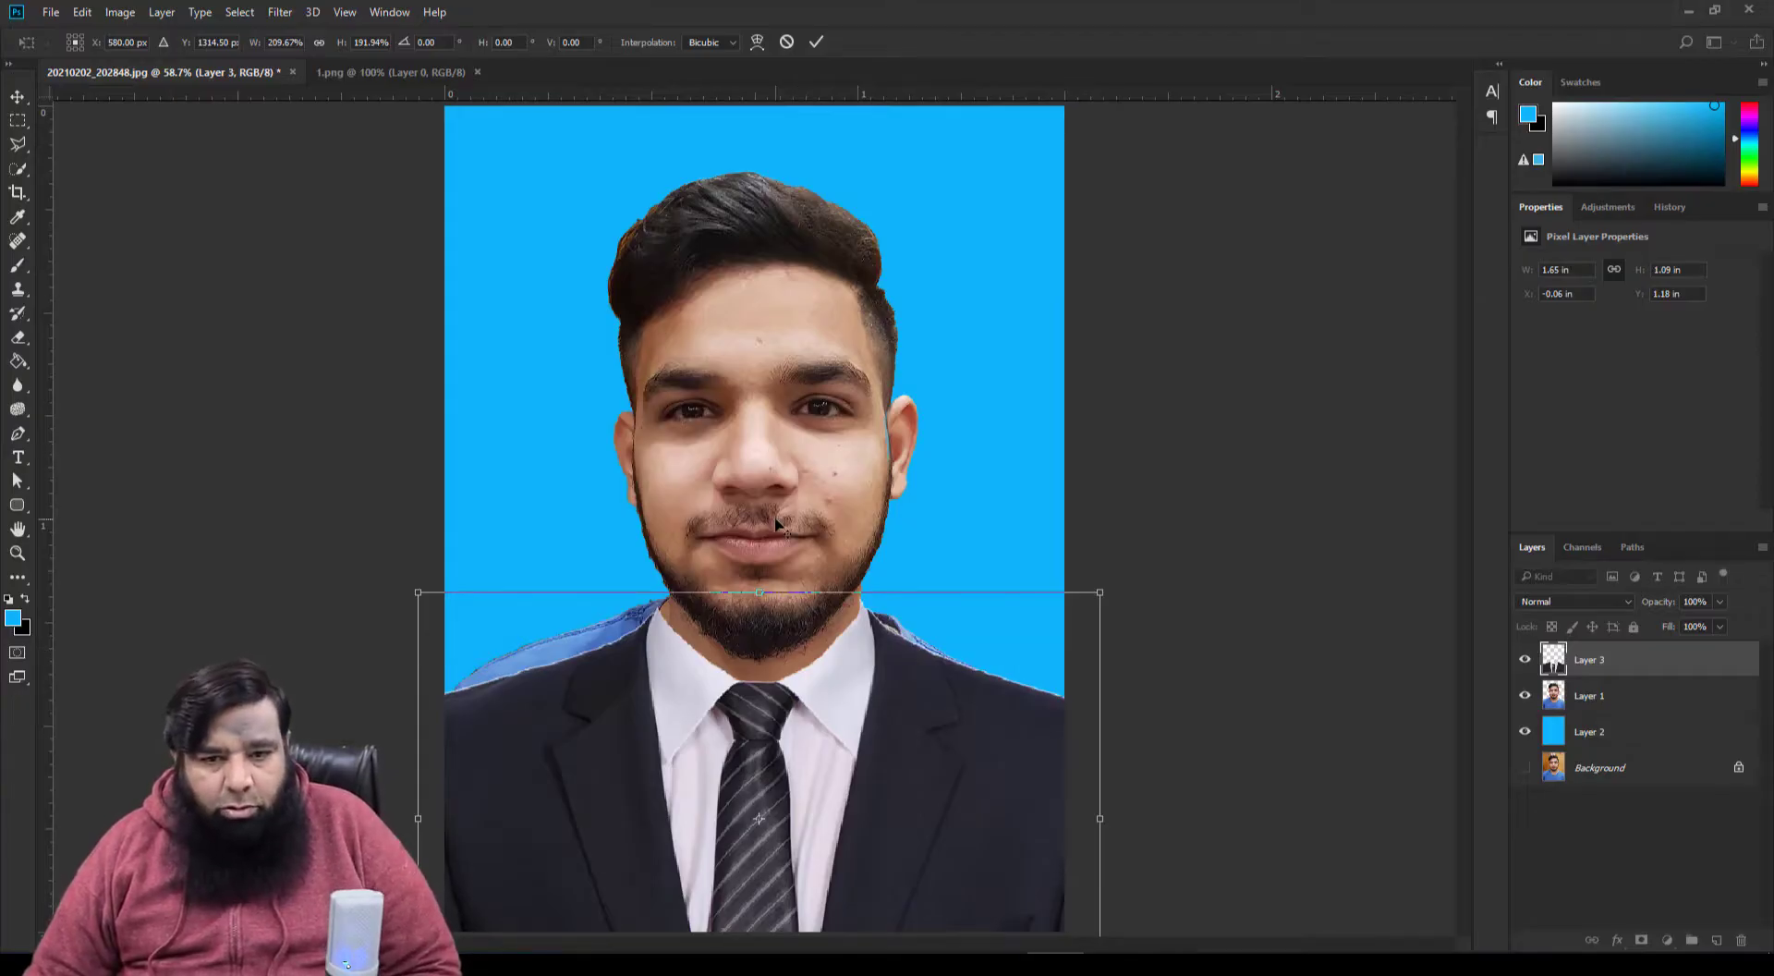
scroll(777, 523, up, 2)
scroll(777, 524, up, 1)
scroll(777, 523, up, 2)
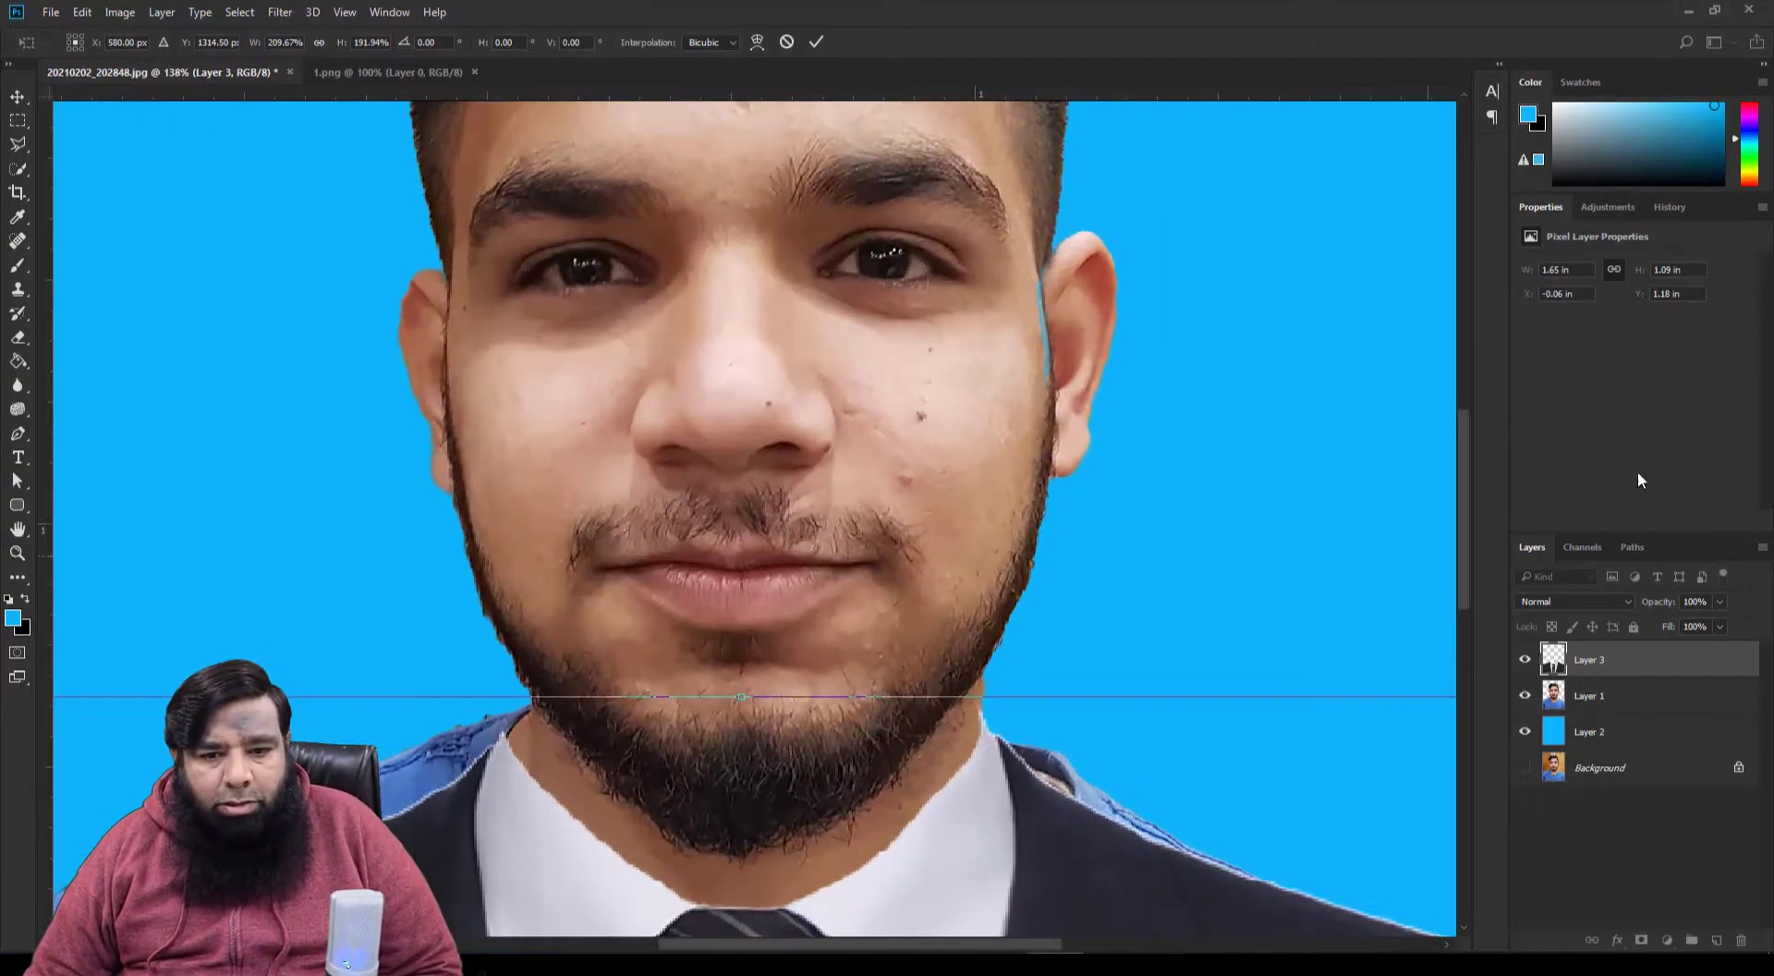
drag(1460, 469, 1460, 511)
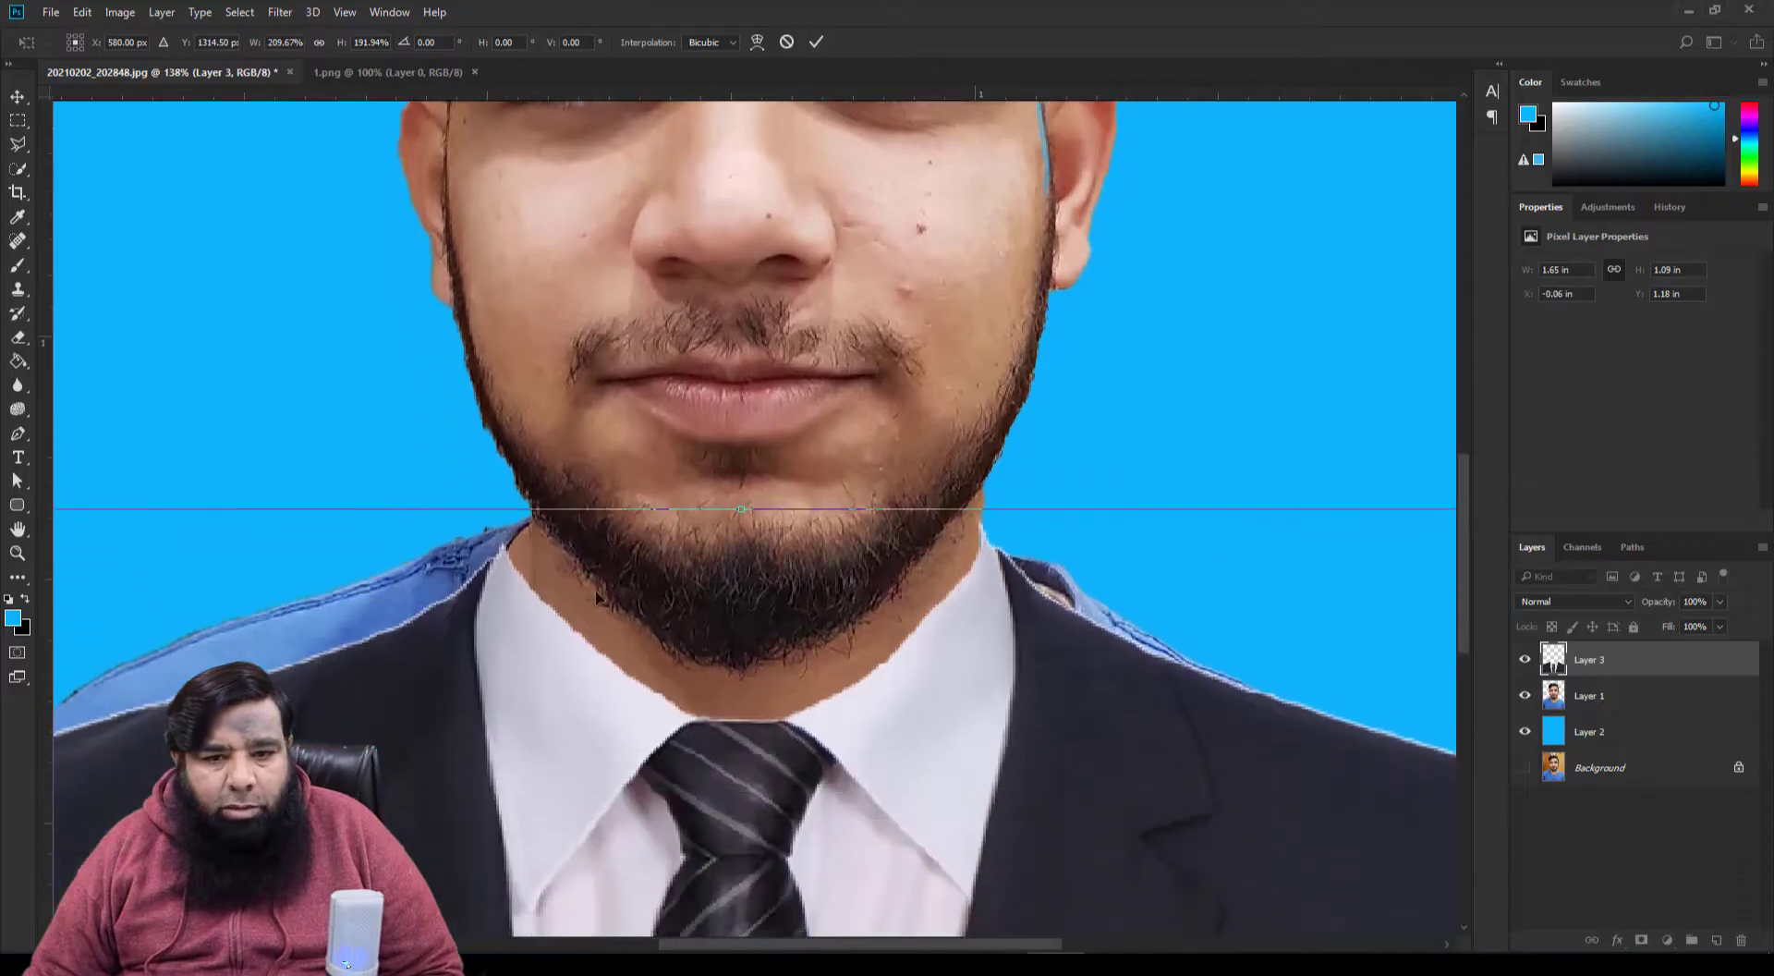
scroll(403, 640, up, 1)
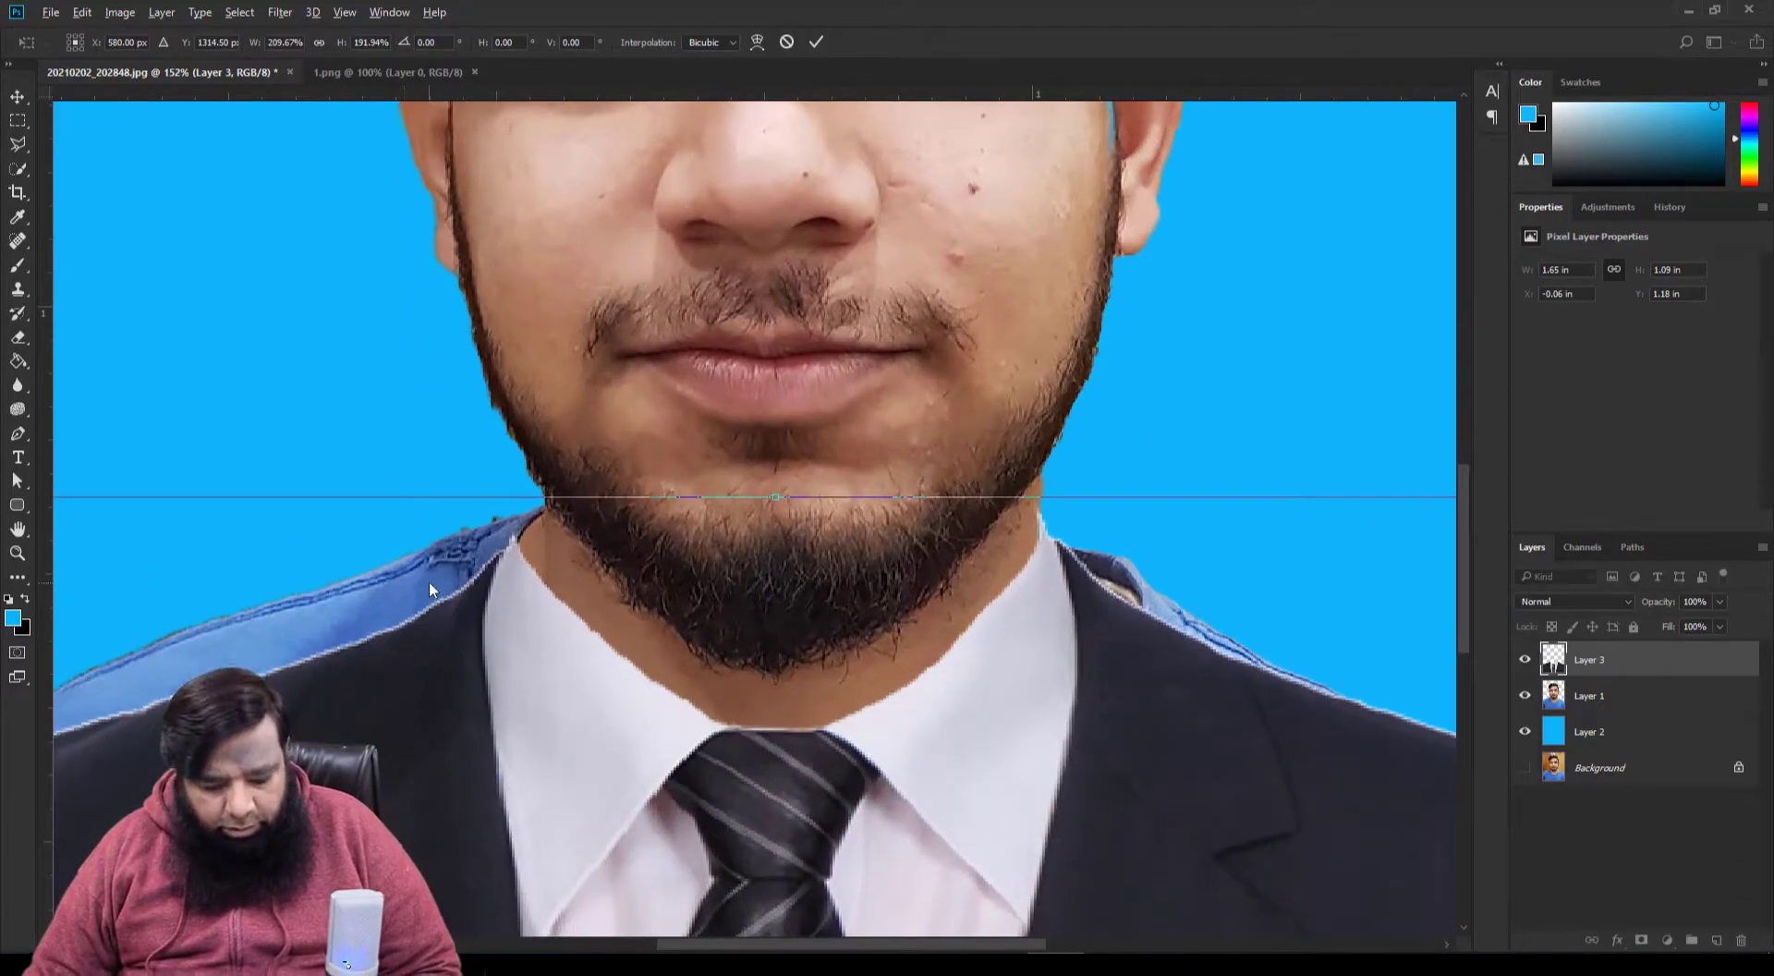
scroll(479, 530, down, 3)
scroll(478, 530, down, 3)
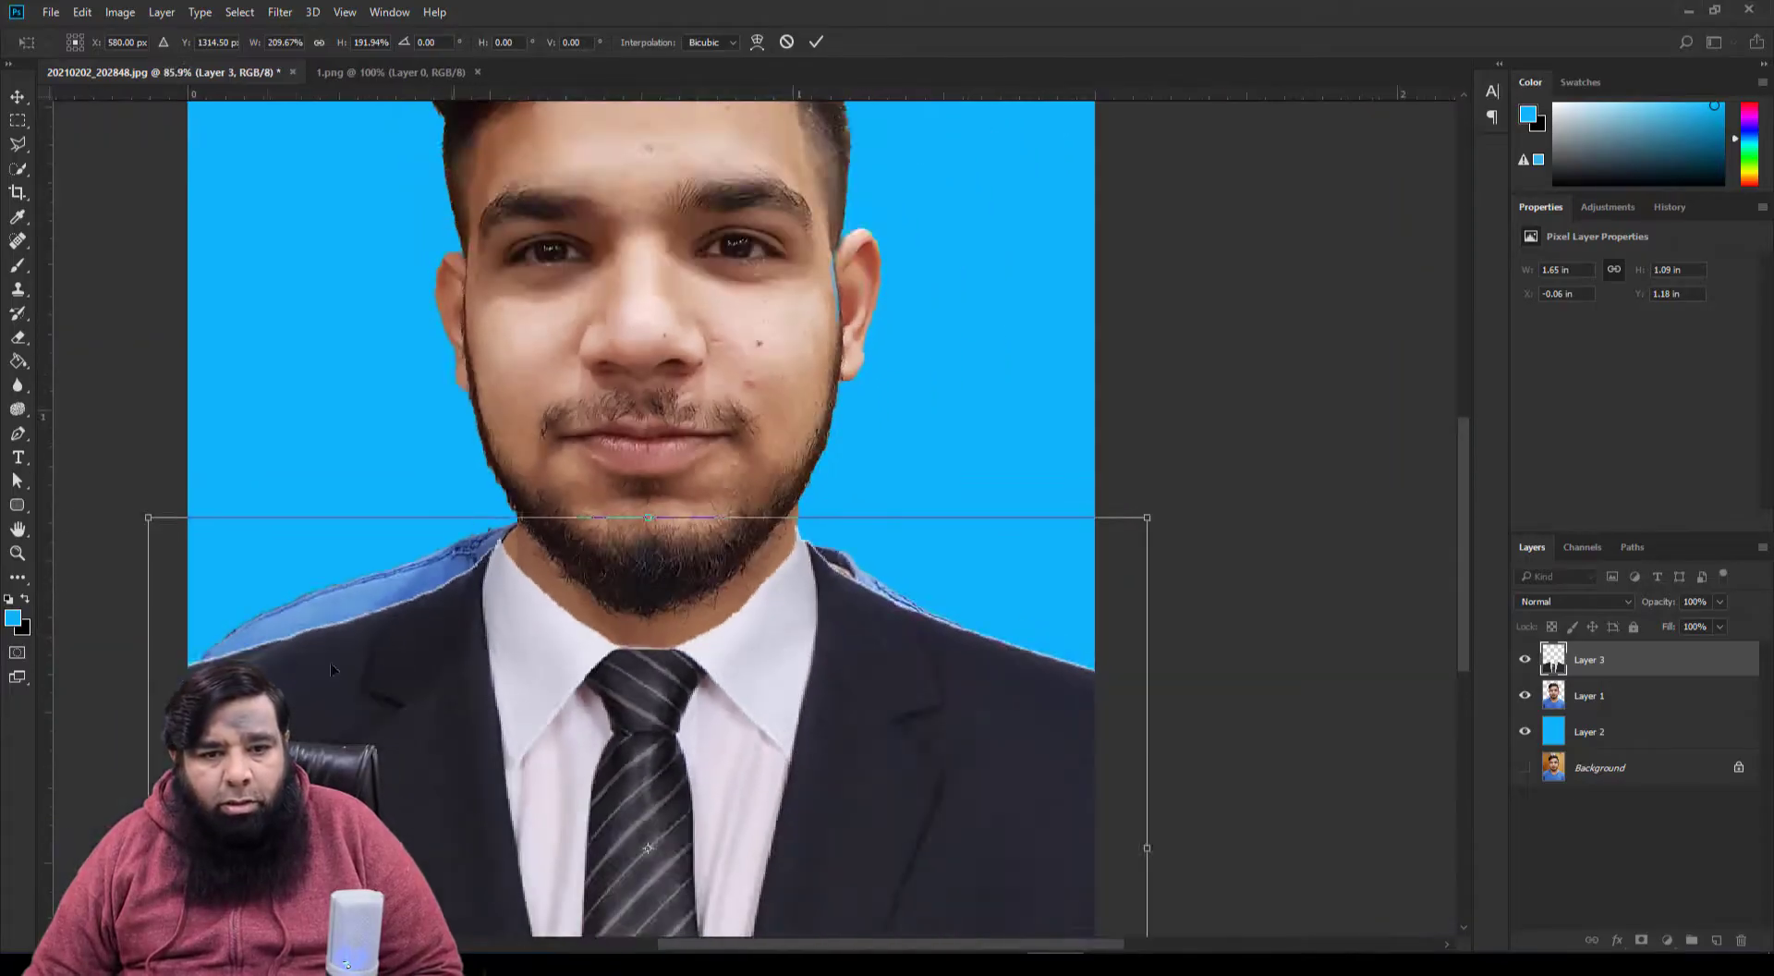
drag(148, 848, 153, 847)
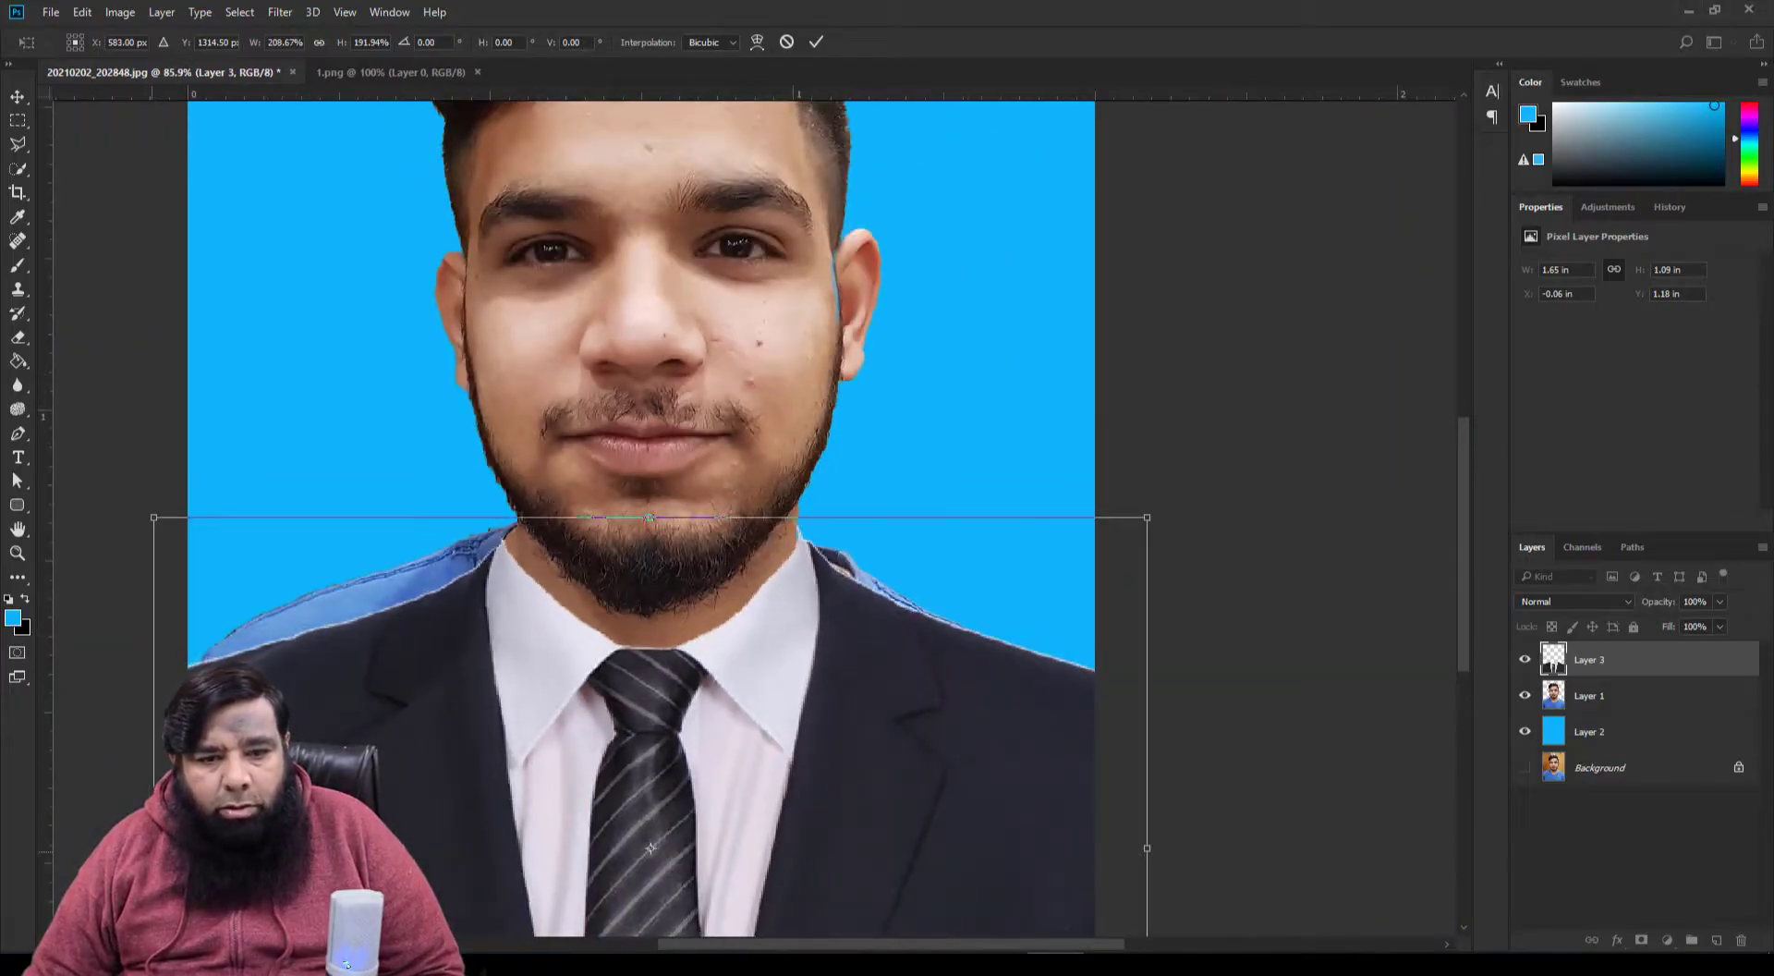
drag(989, 838, 962, 820)
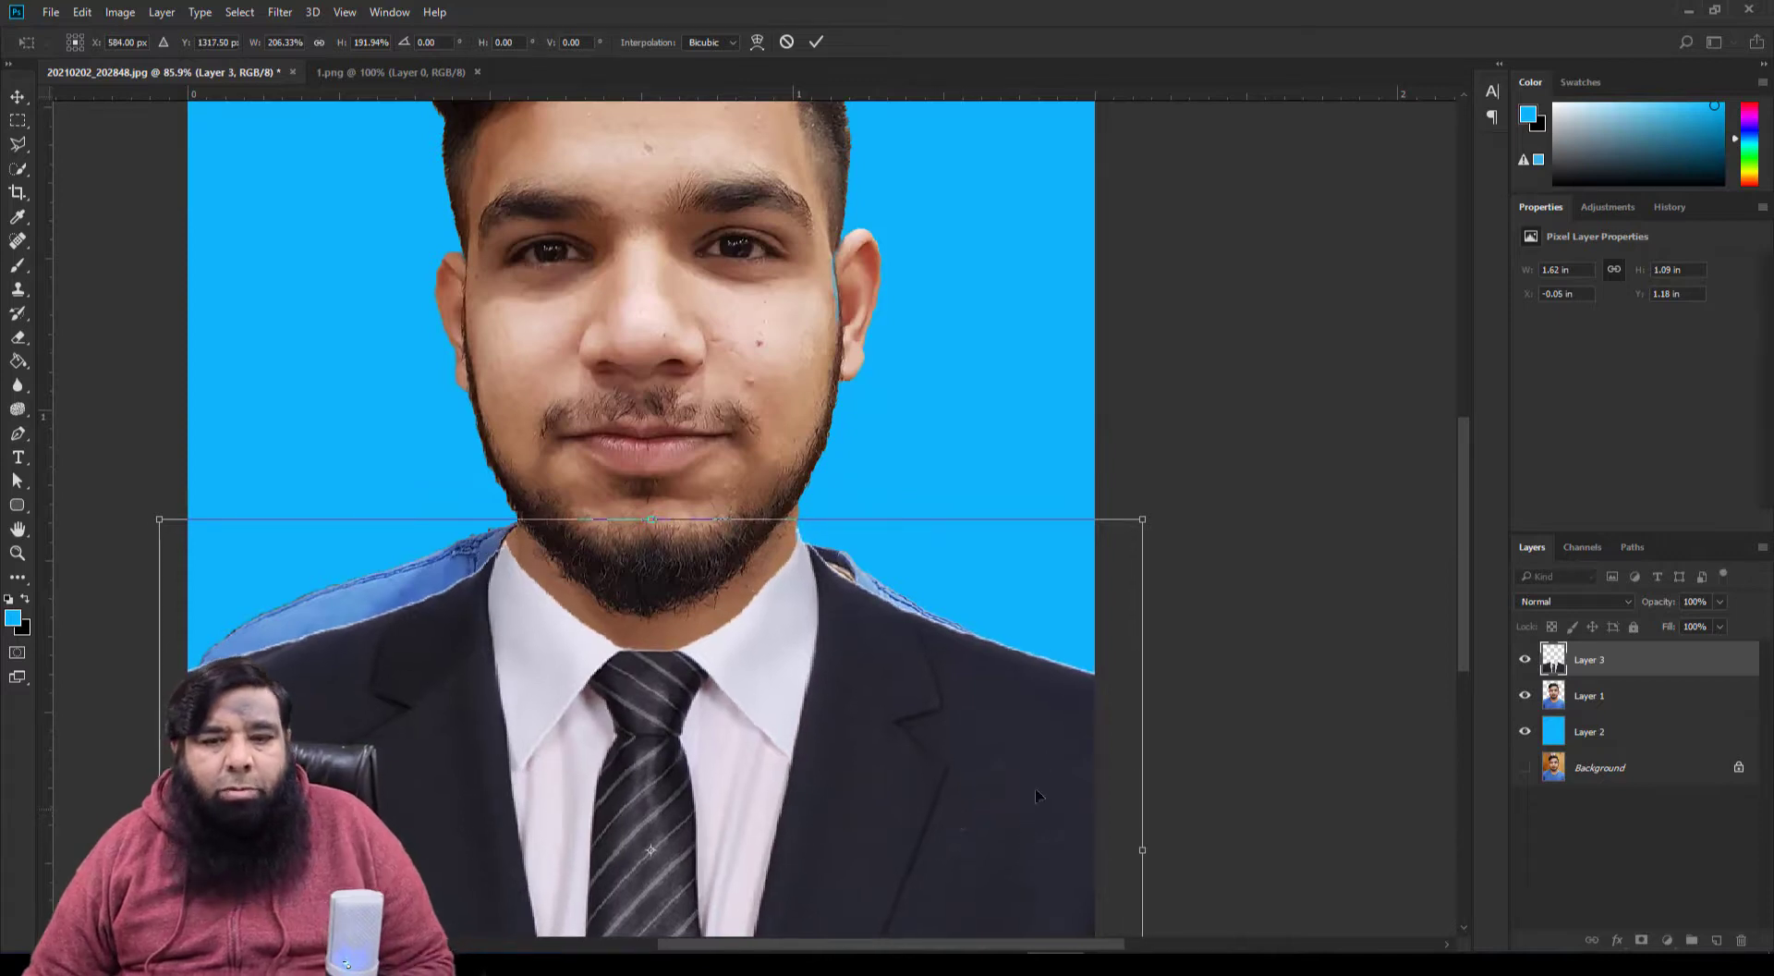
Step: Commit the suit transform, fit the photo on screen, and select Layer 1
click(817, 43)
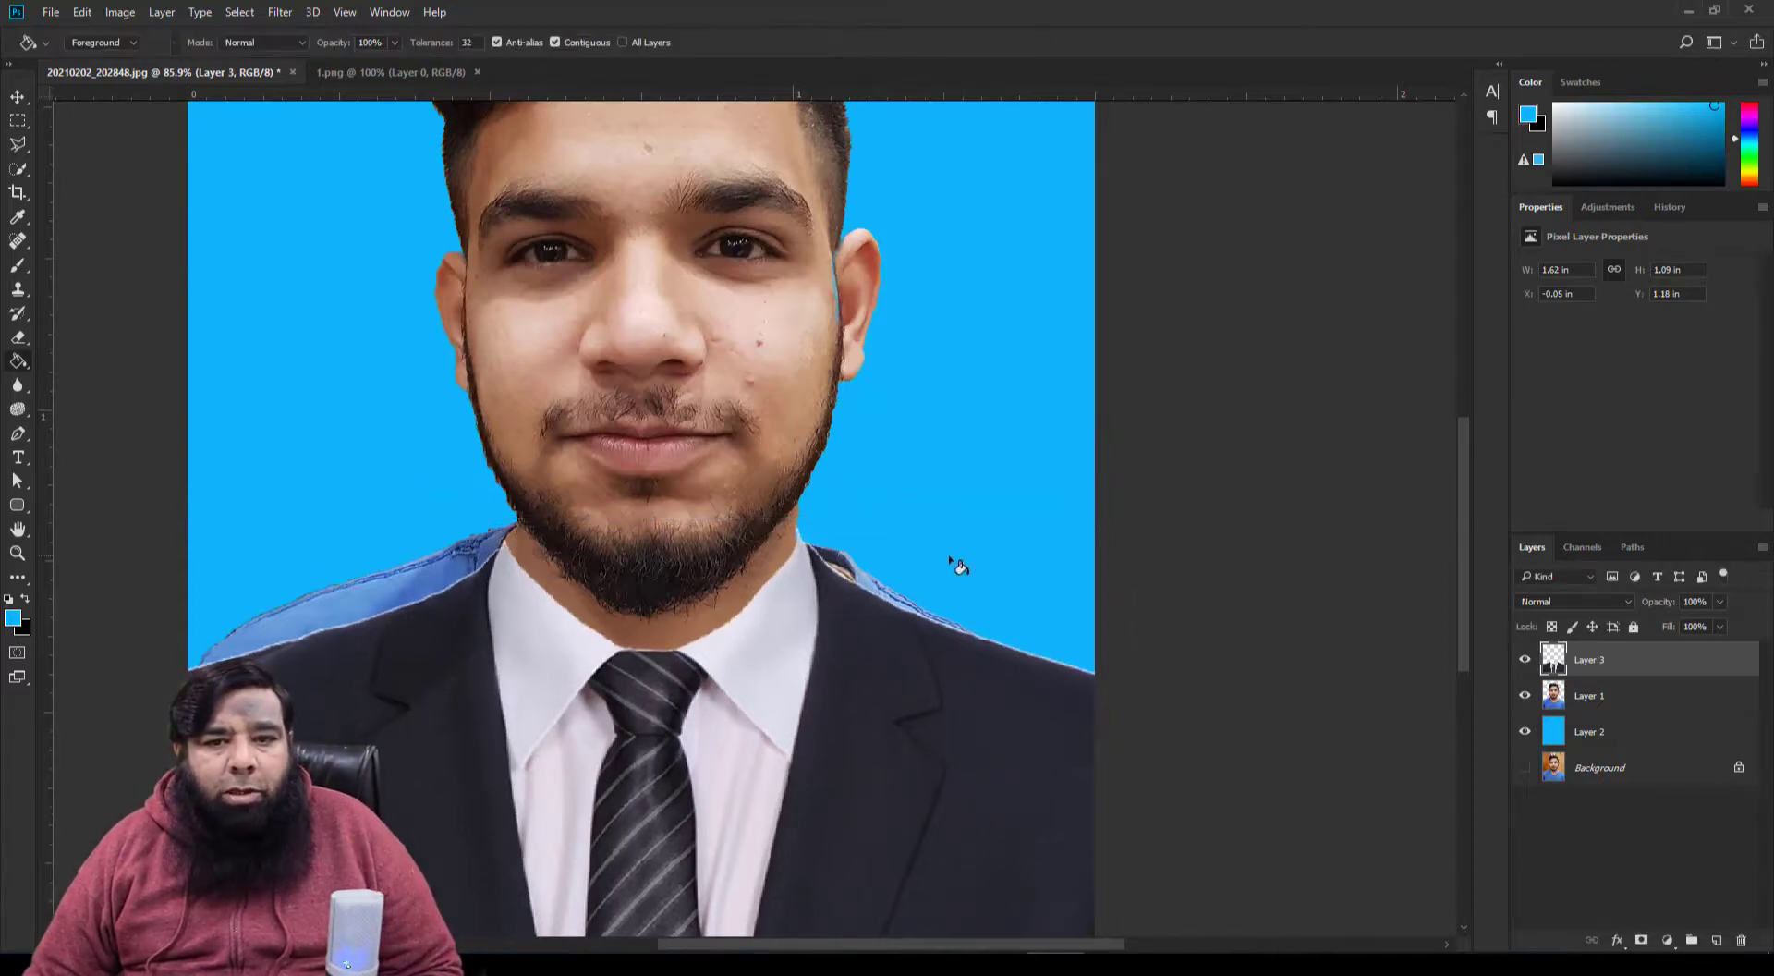
key(ctrl+0)
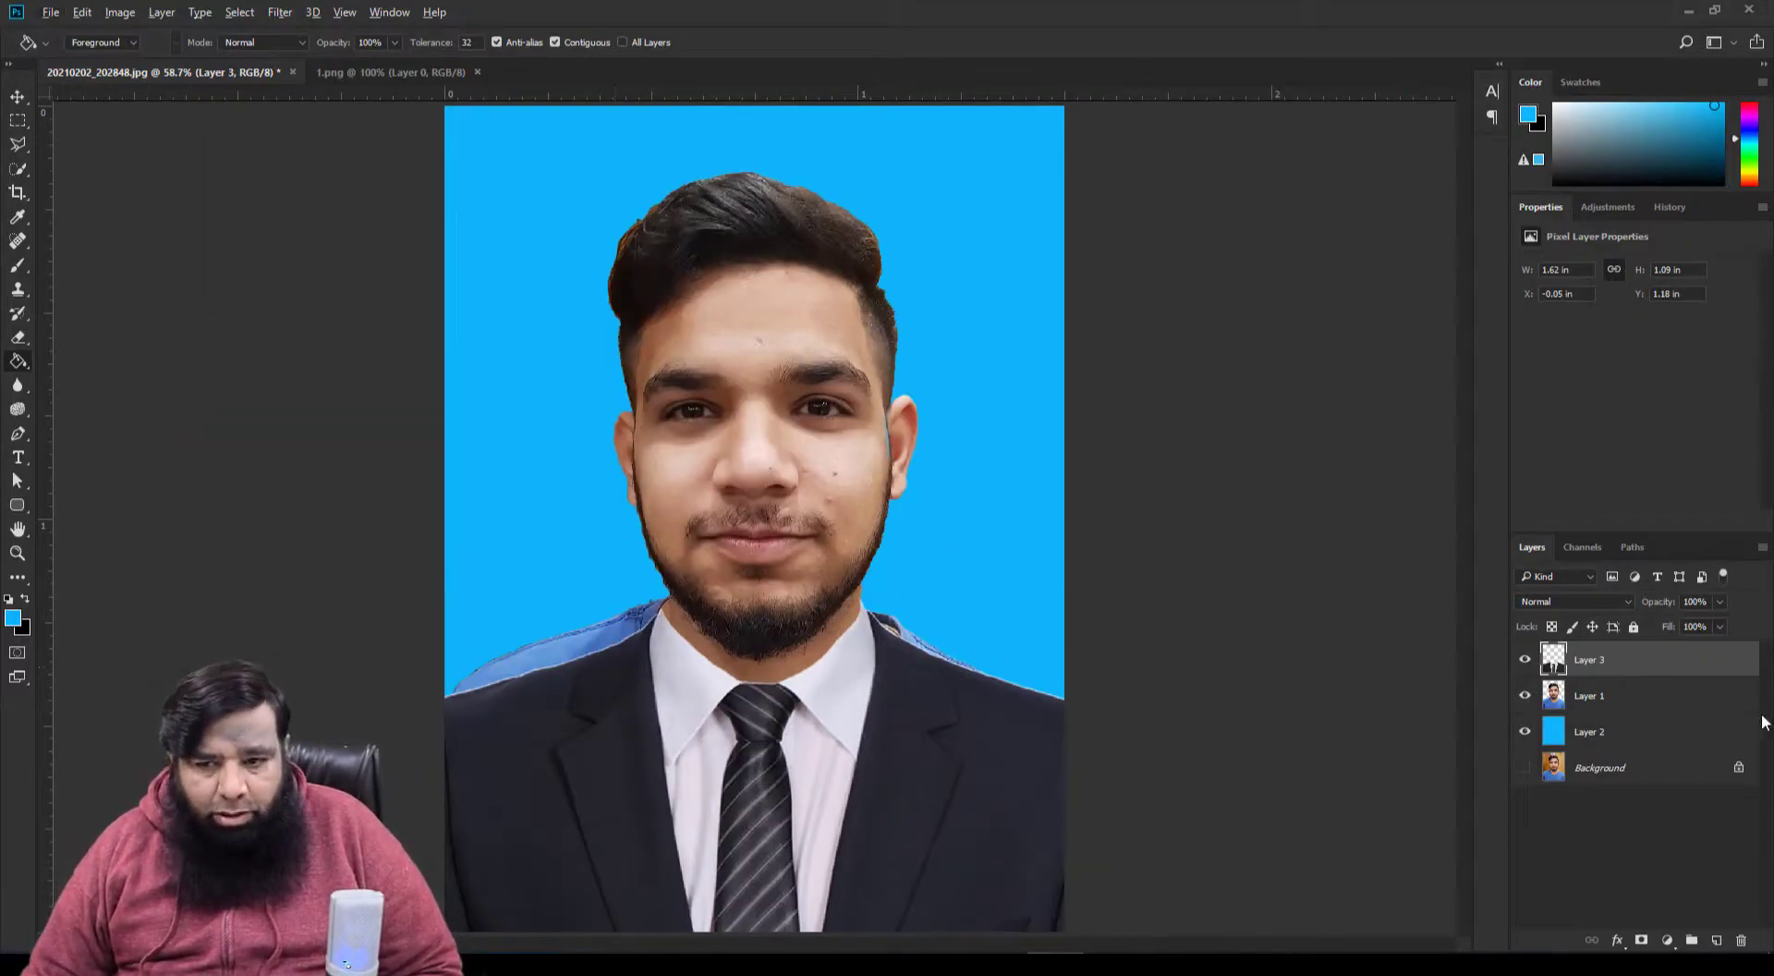
click(1607, 704)
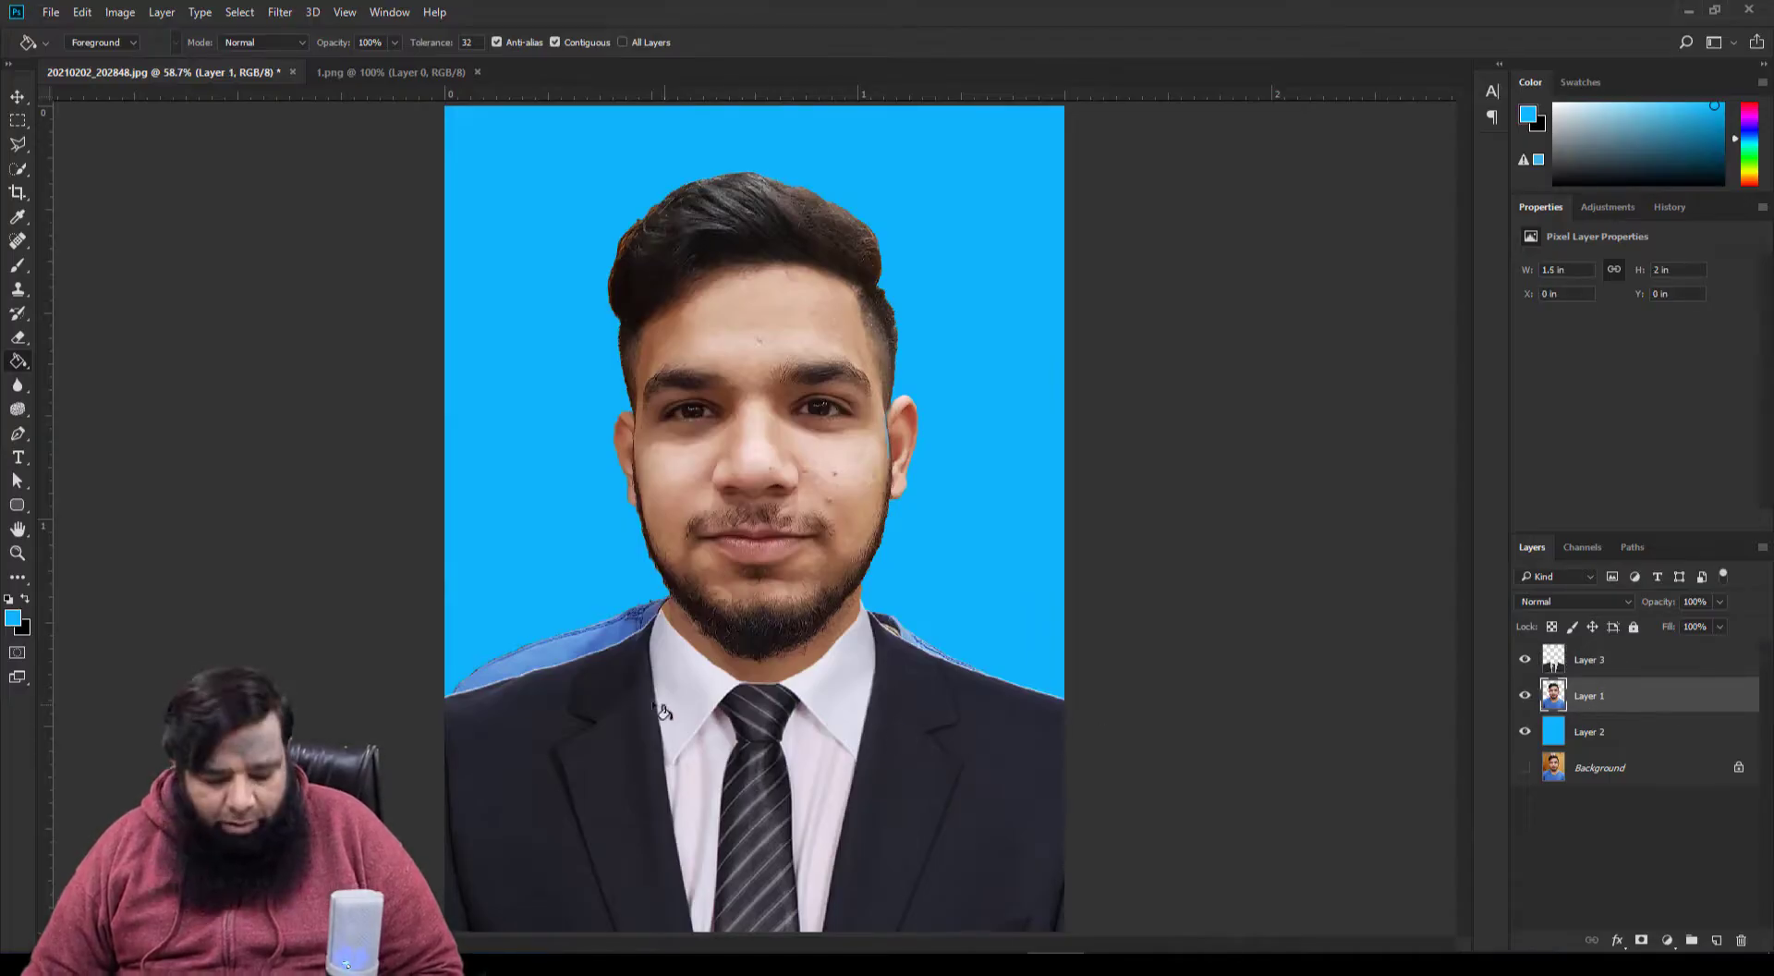
Step: Delete the leftover light-blue shirt above the left suit shoulder with the Polygonal Lasso
scroll(597, 691, up, 2)
scroll(647, 610, up, 2)
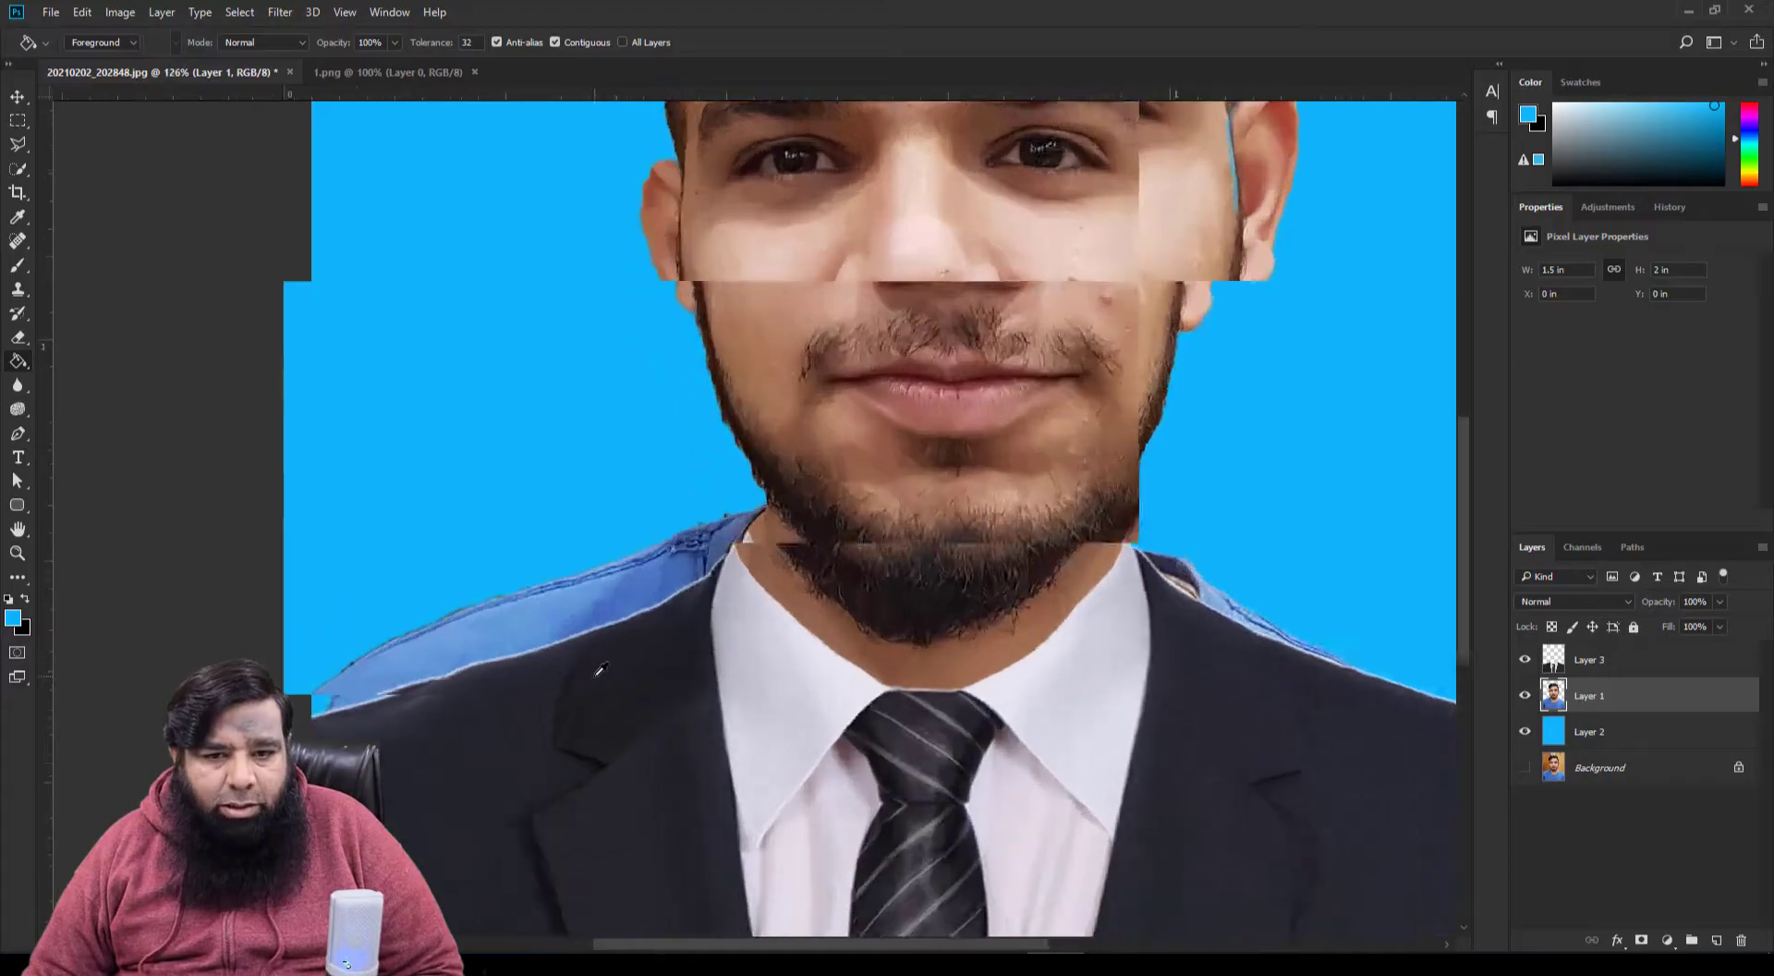
scroll(716, 518, up, 1)
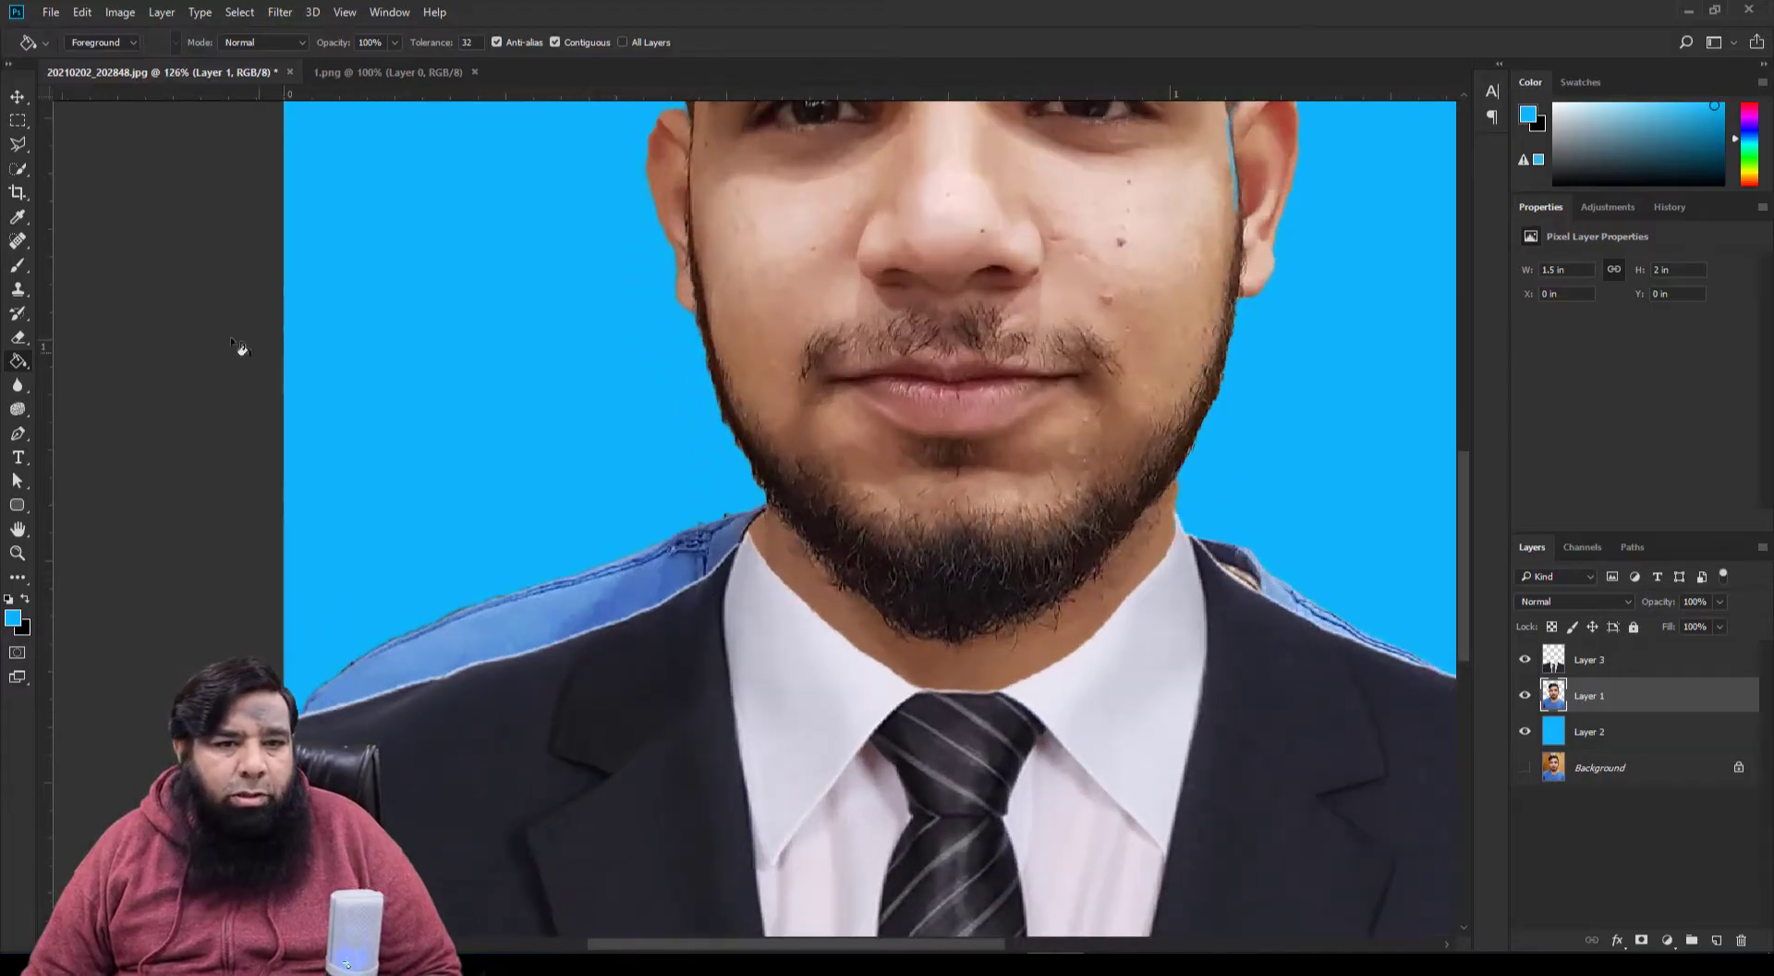
click(22, 151)
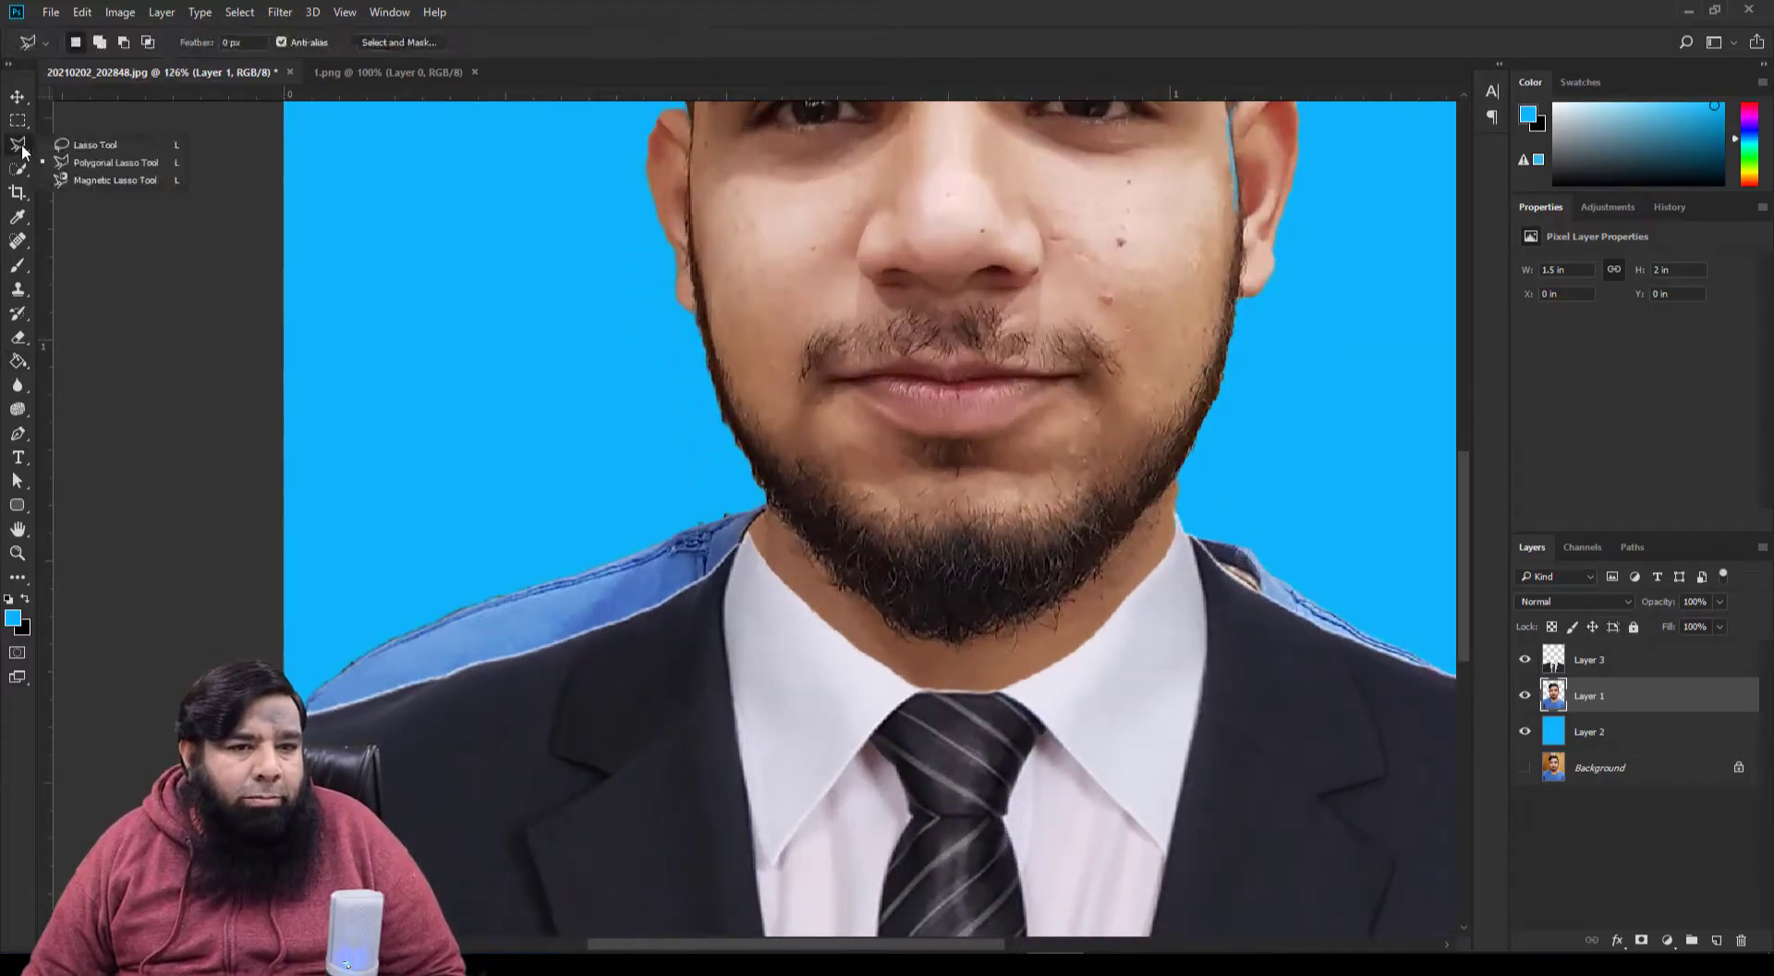
click(113, 164)
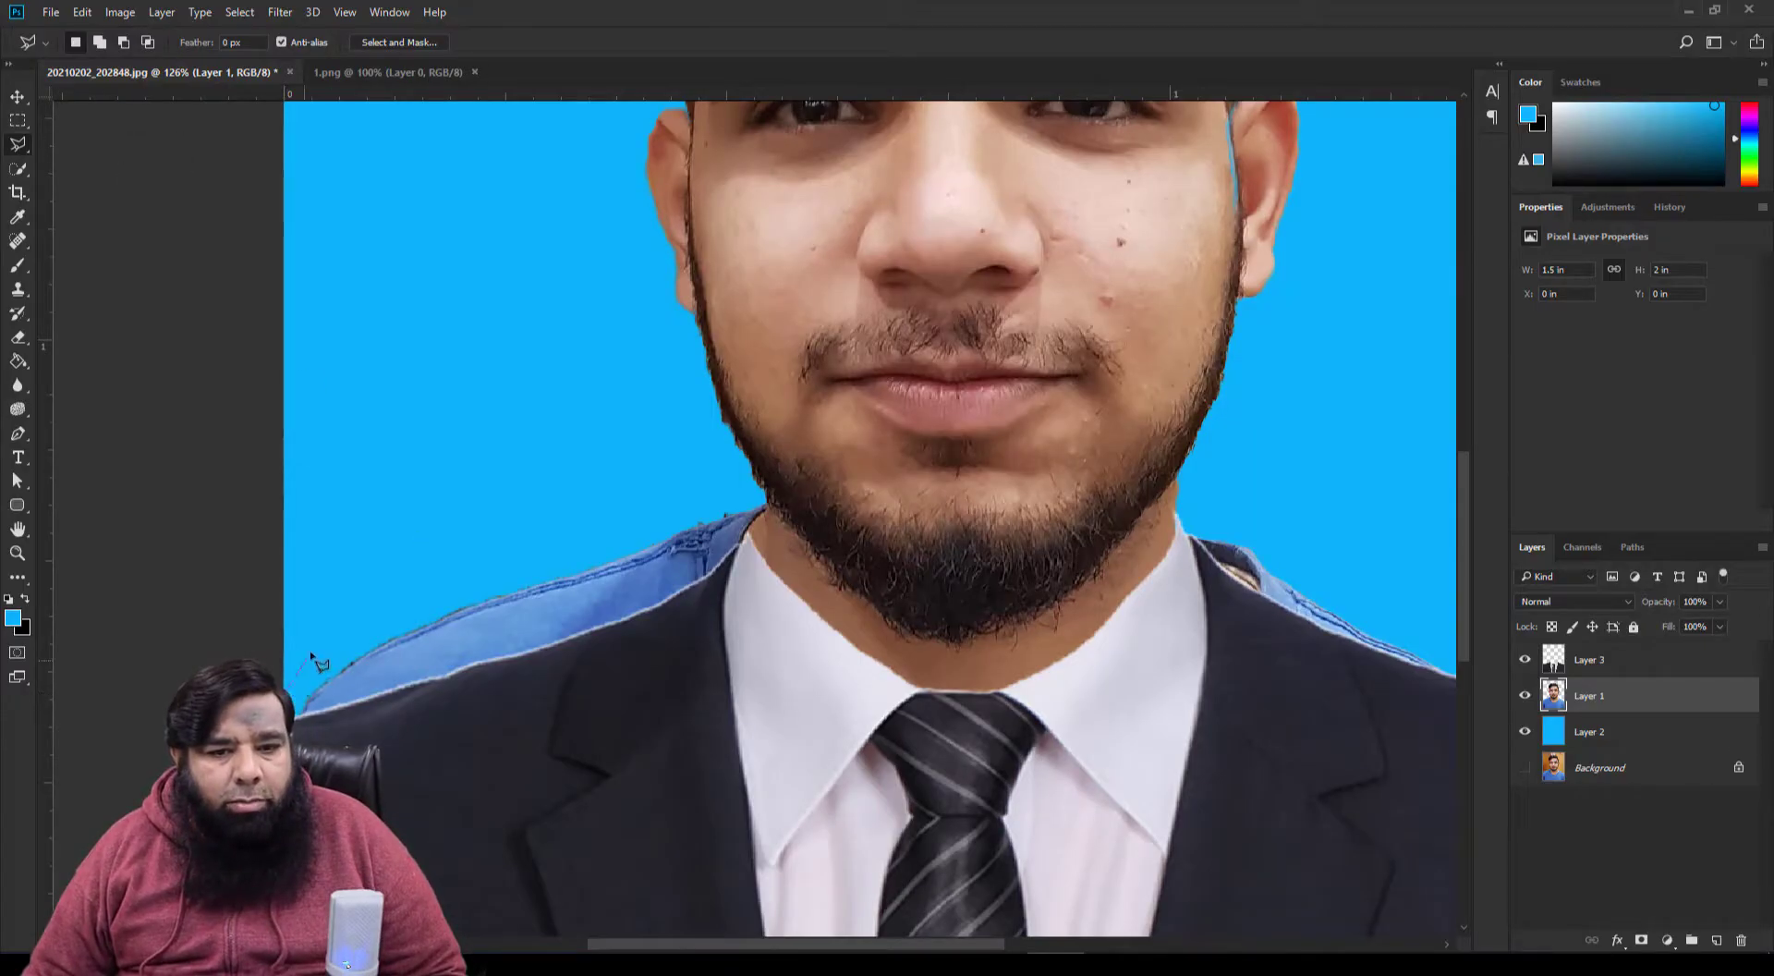
click(355, 599)
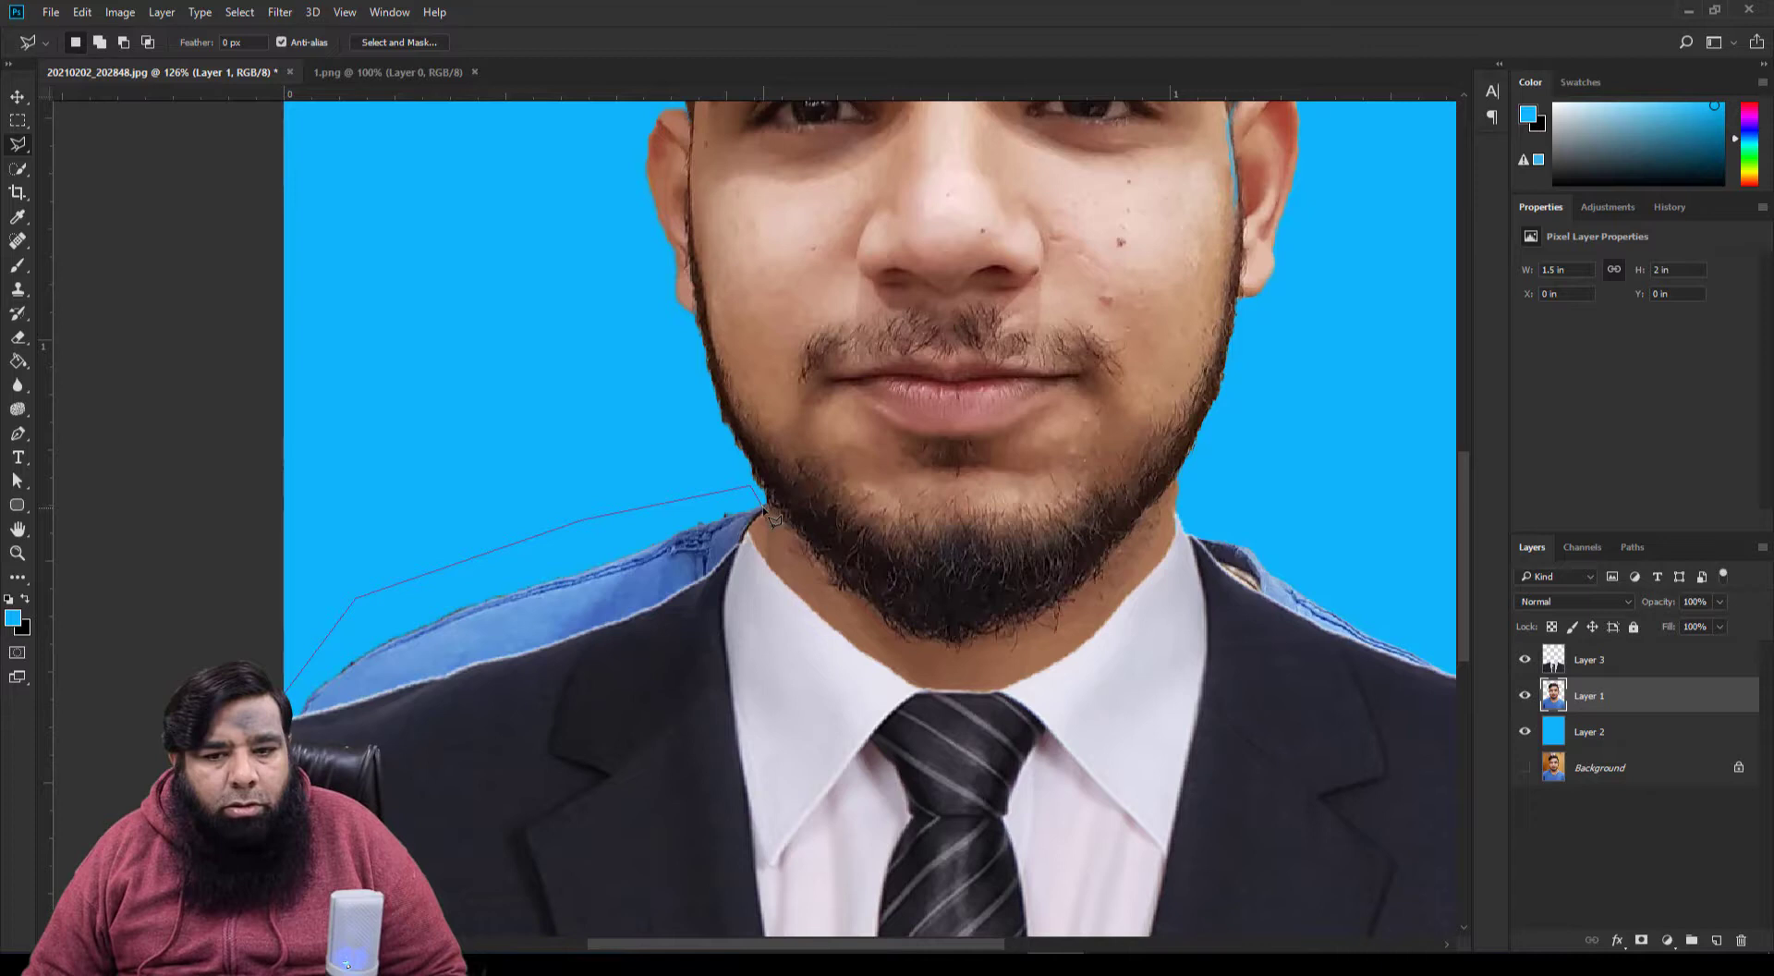
click(763, 506)
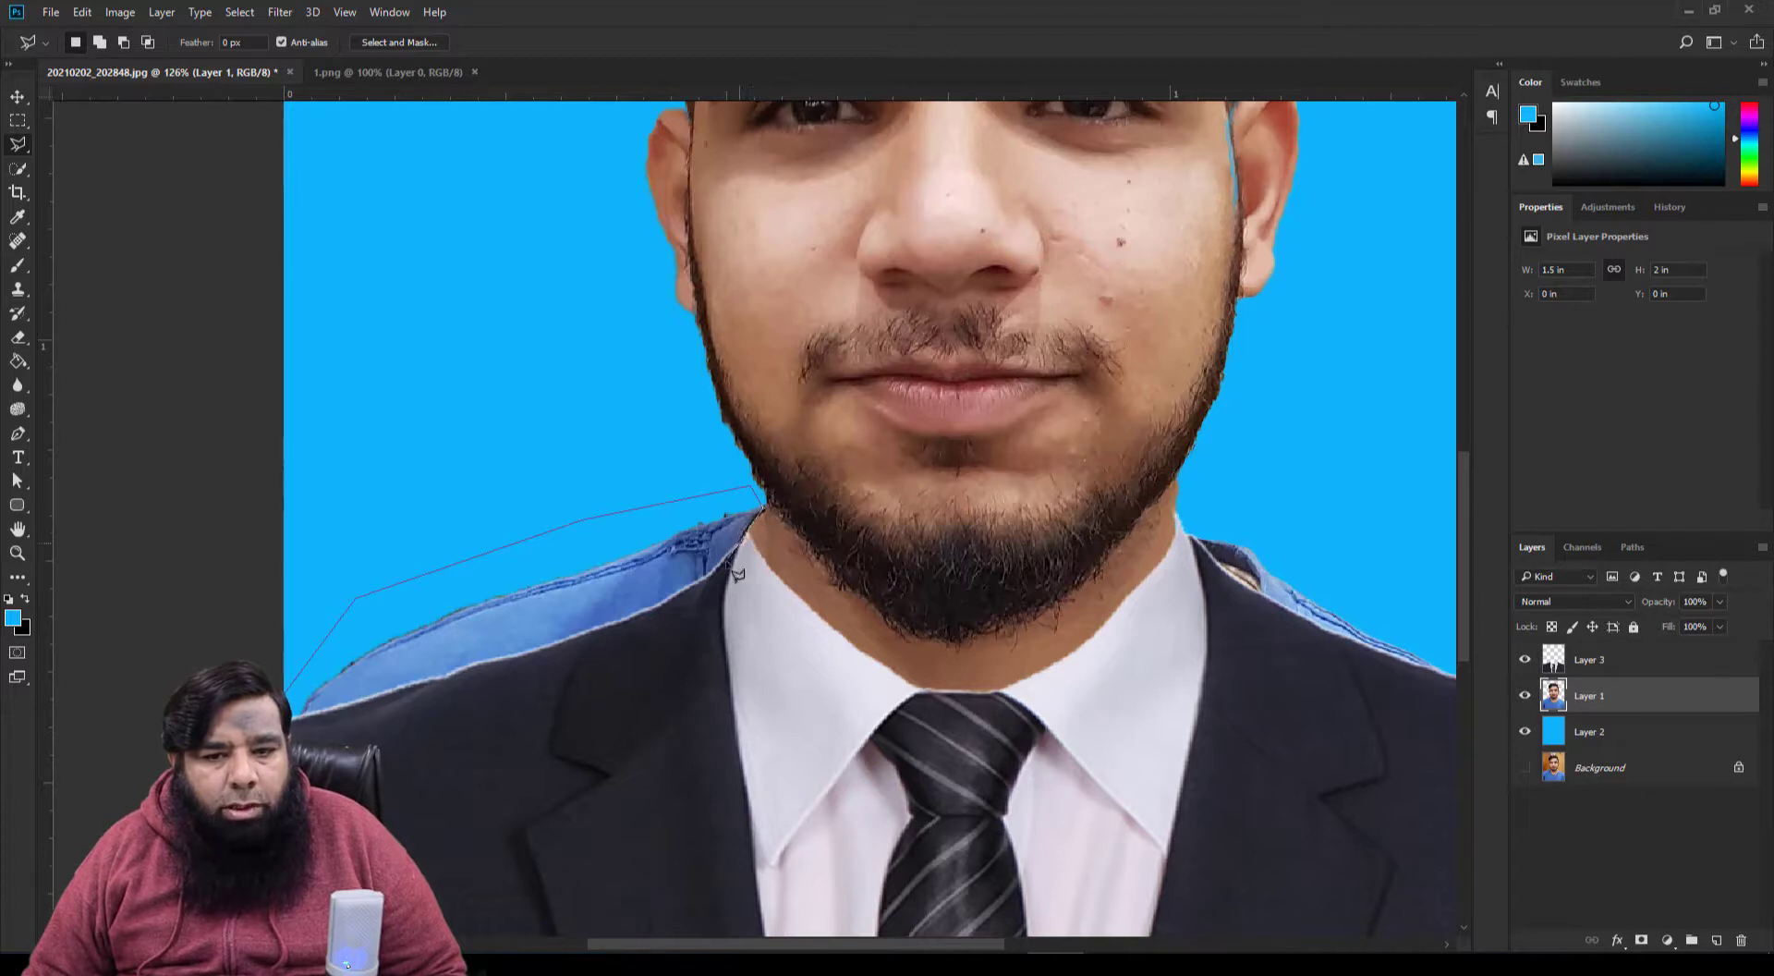
click(684, 603)
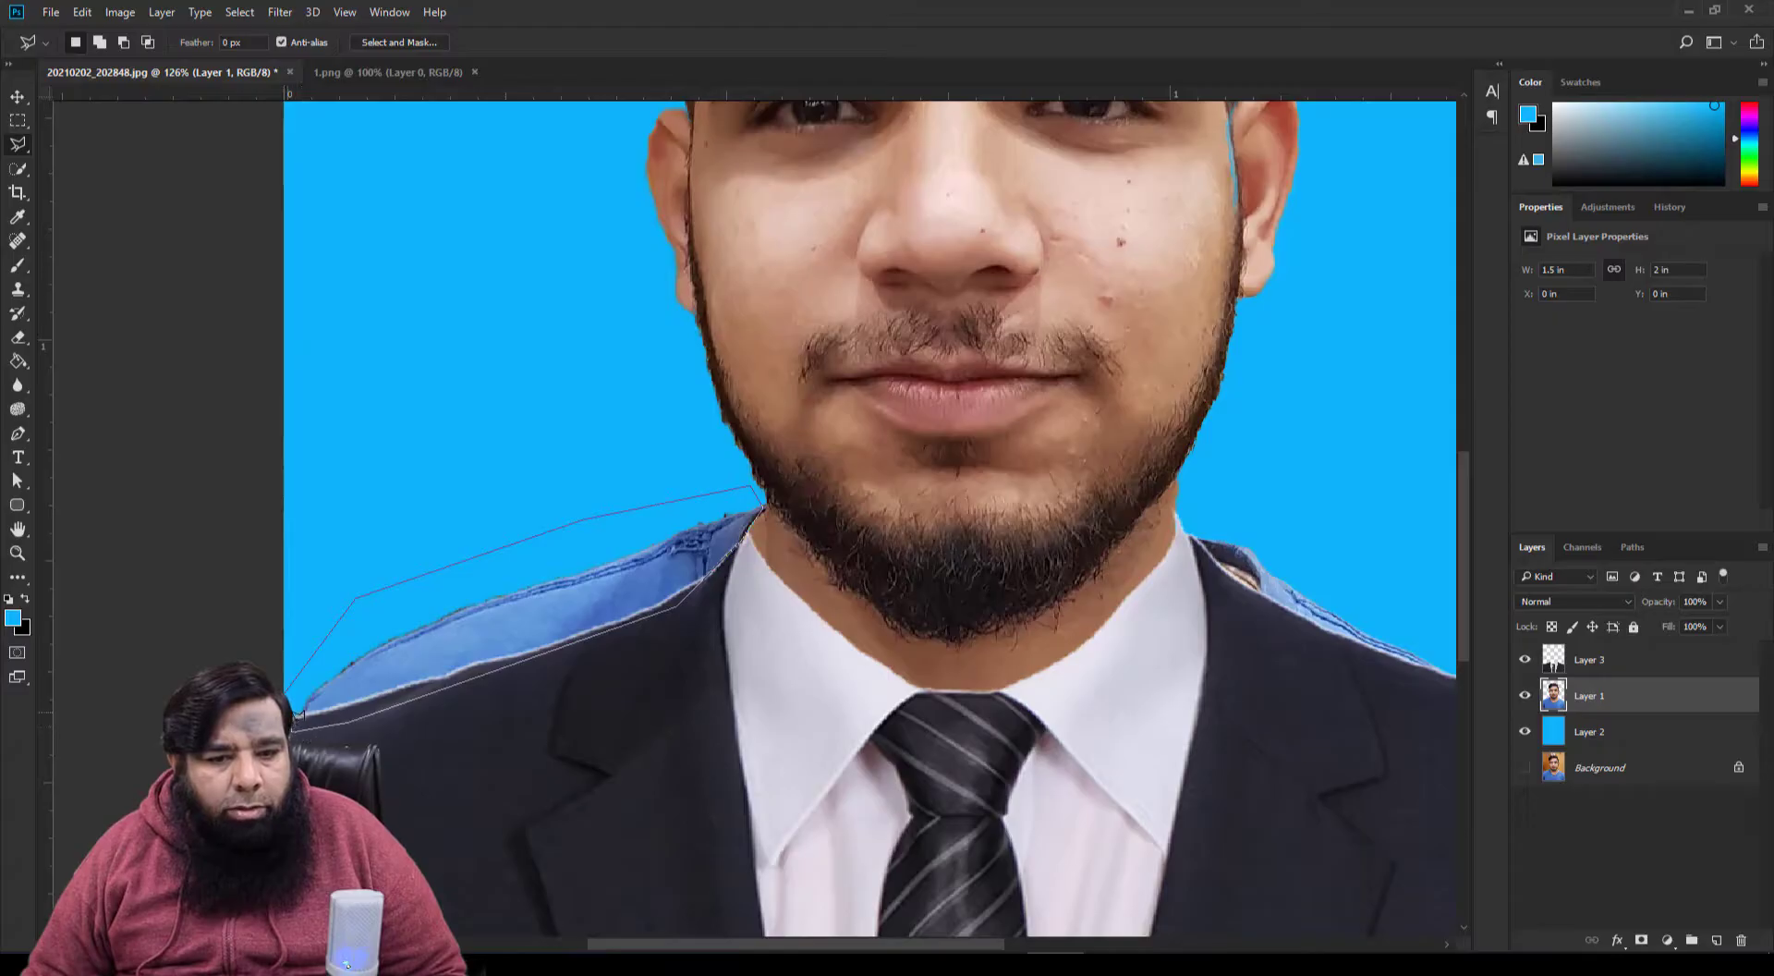
click(298, 709)
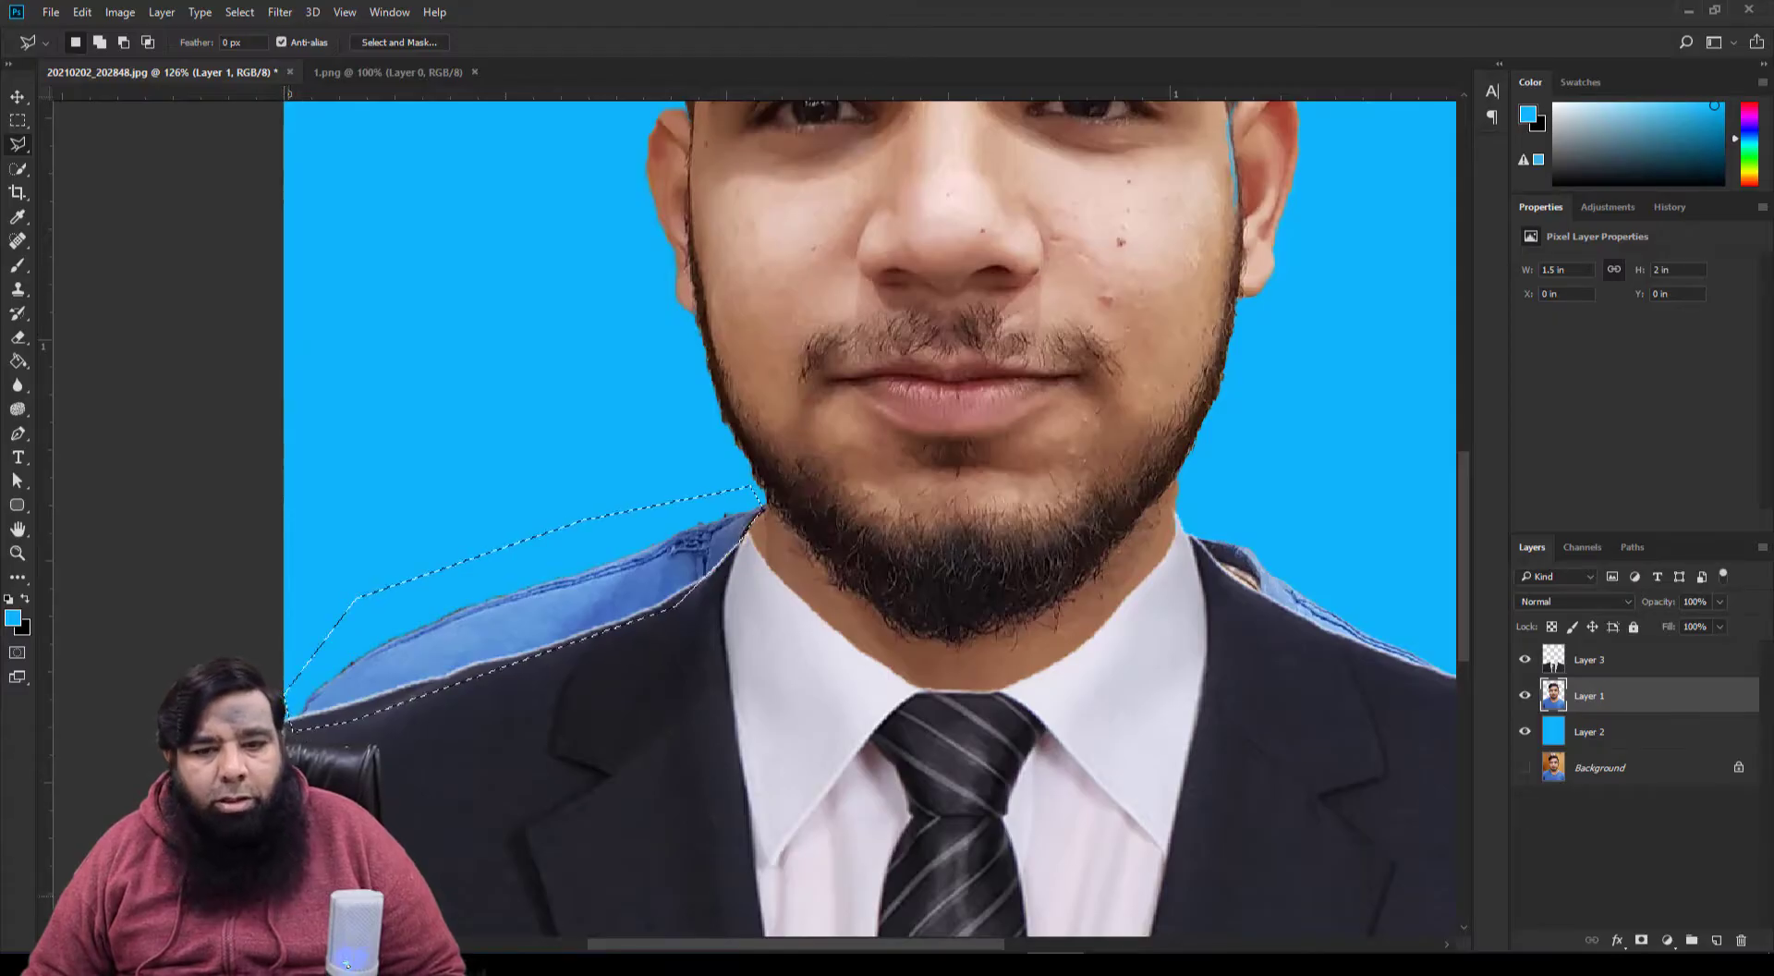
key(Delete)
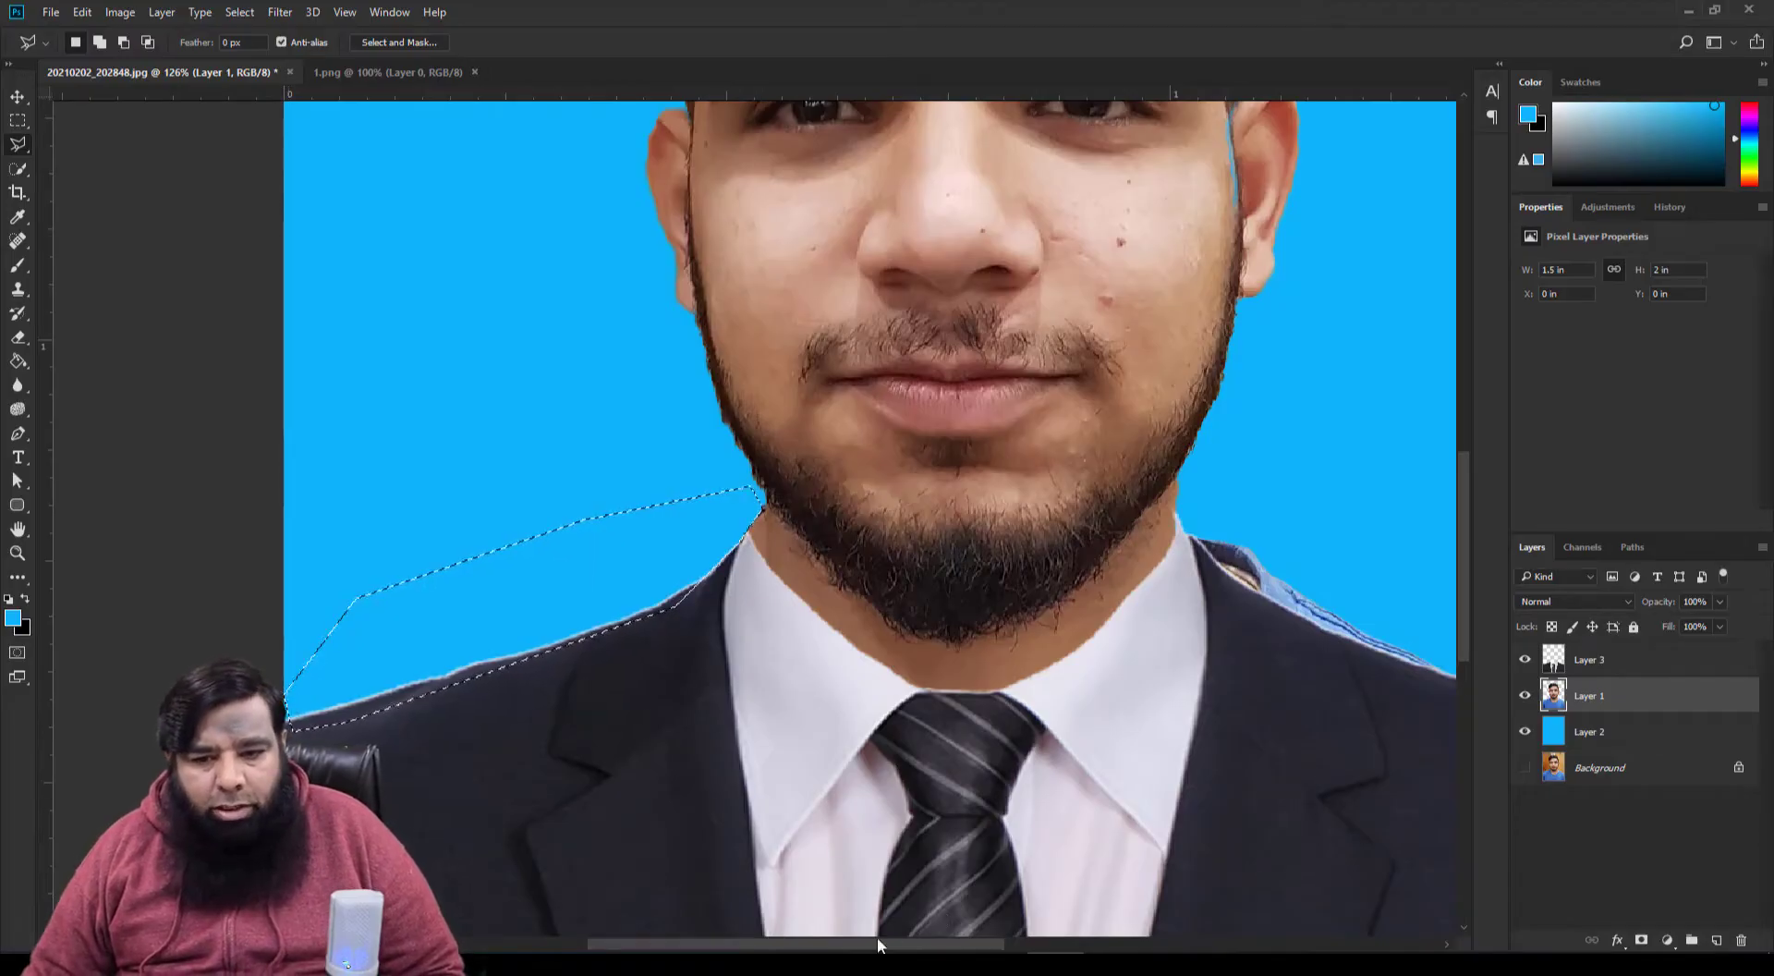
Step: Outline the leftover shirt above the right suit shoulder, then deselect and fit the view
drag(888, 945, 1017, 945)
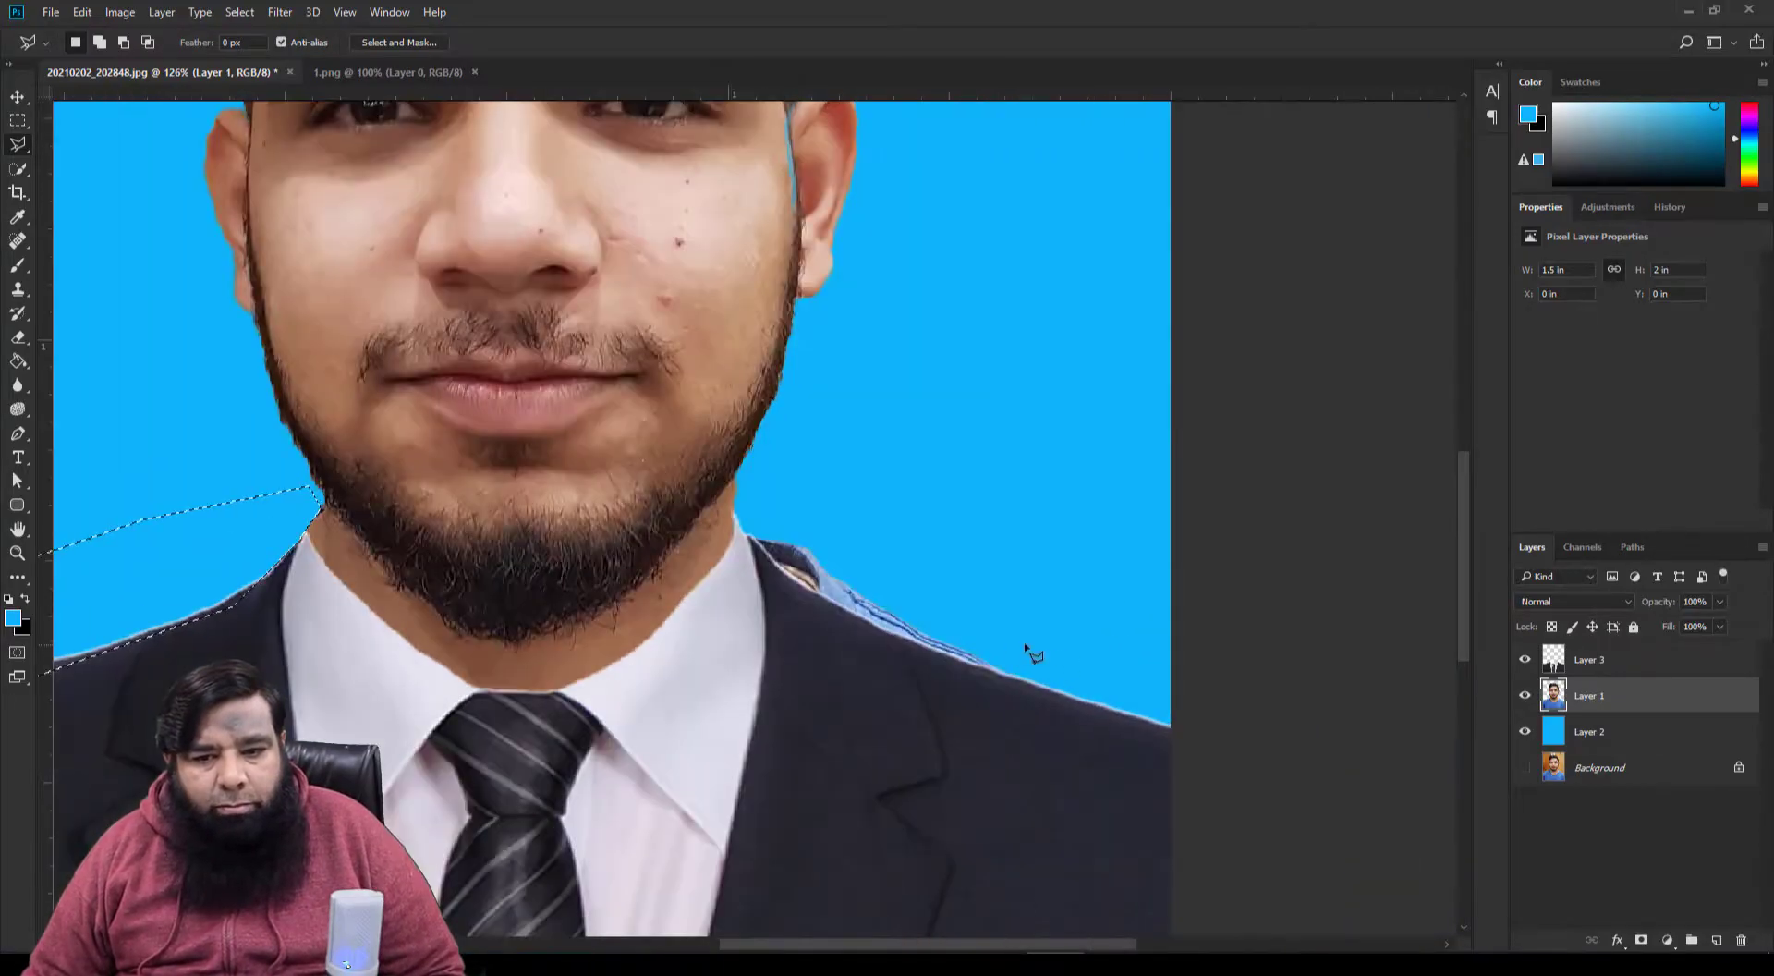
click(1166, 708)
click(1160, 741)
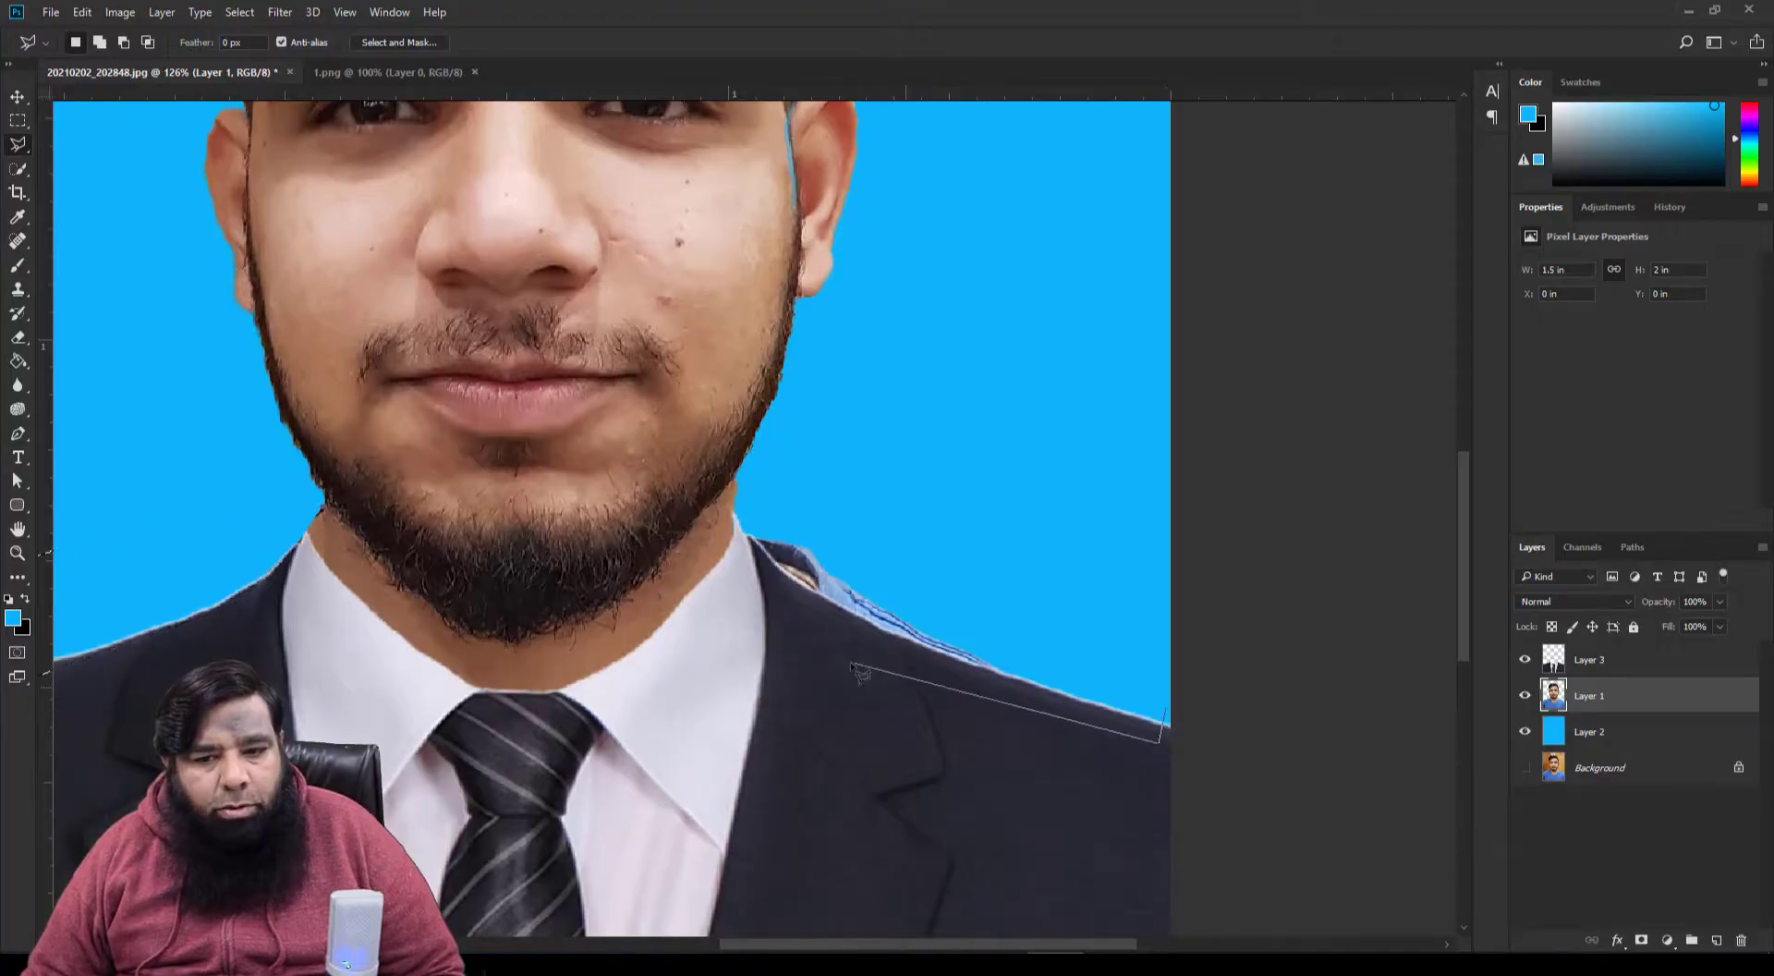
click(836, 650)
click(768, 586)
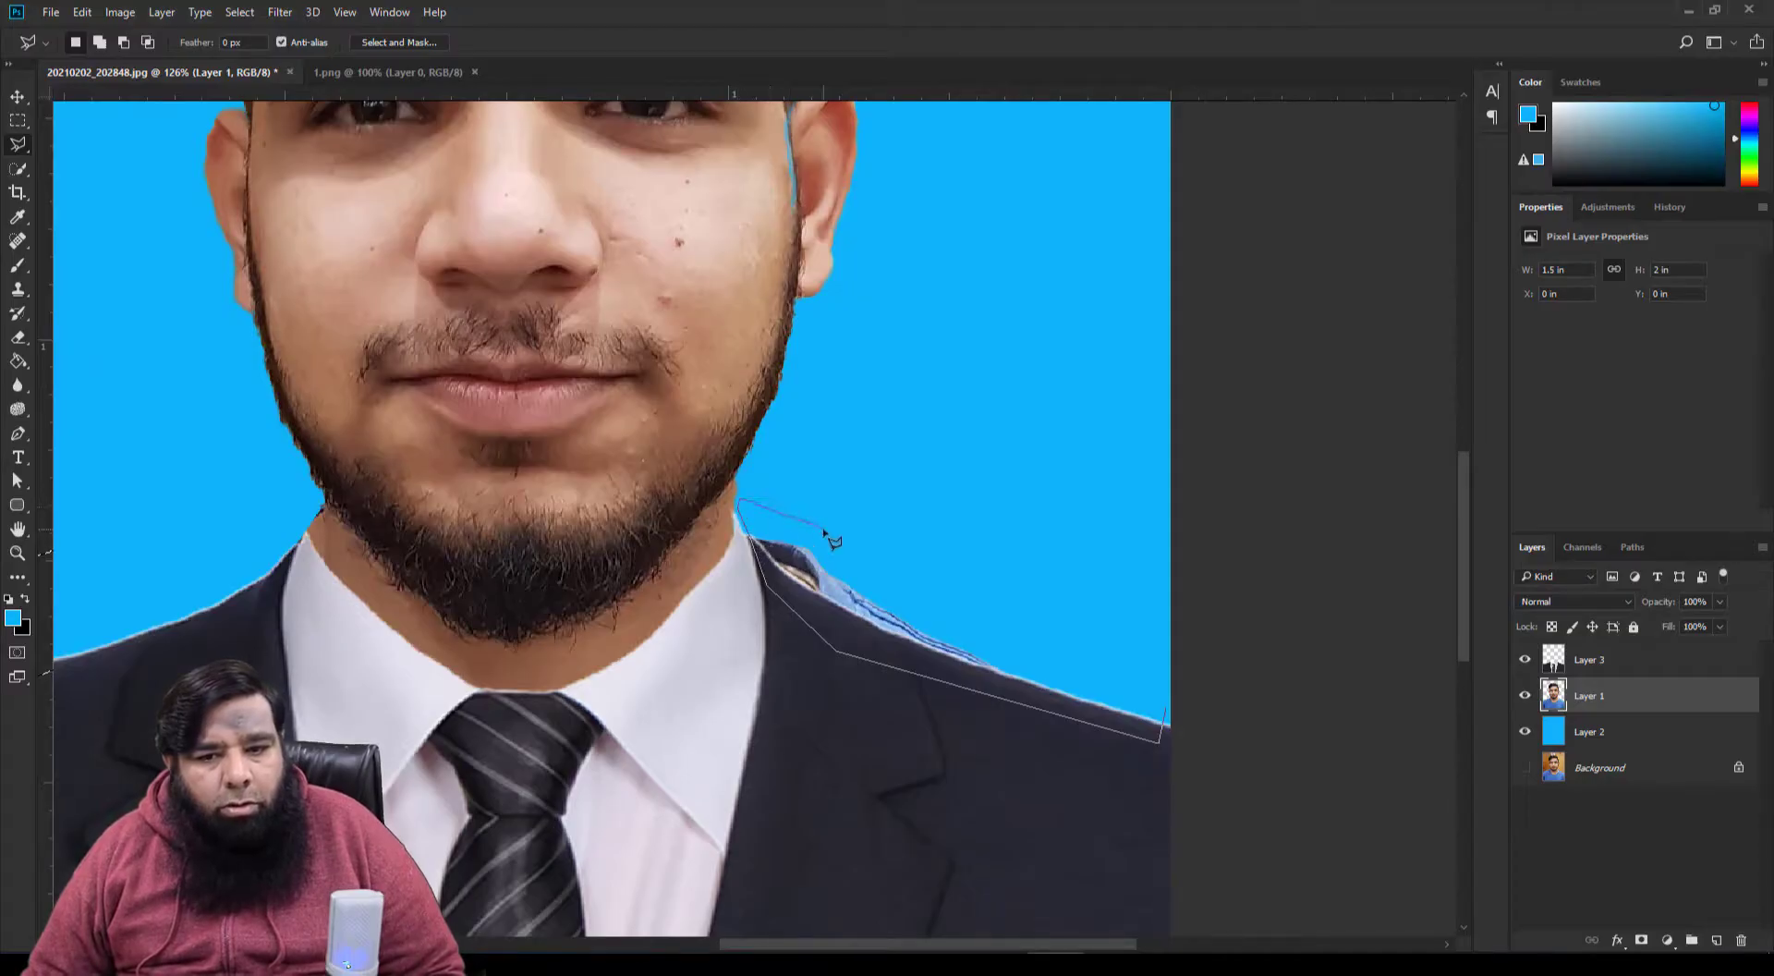
double_click(1165, 715)
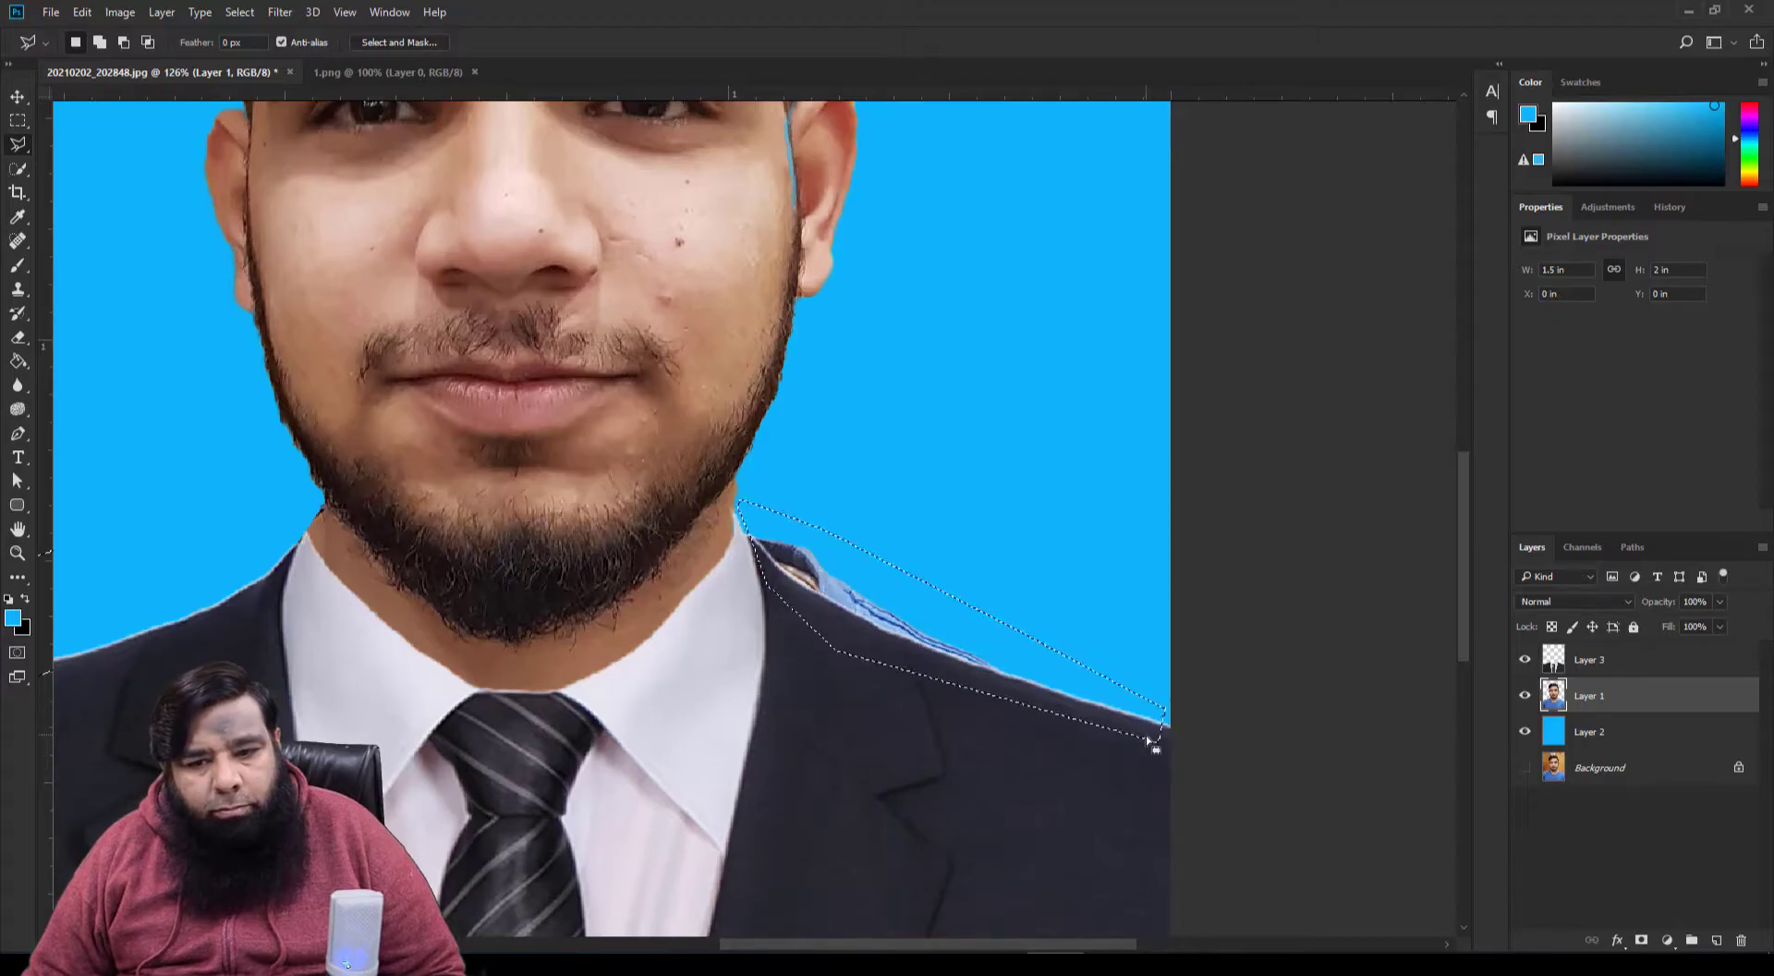
key(ctrl+d)
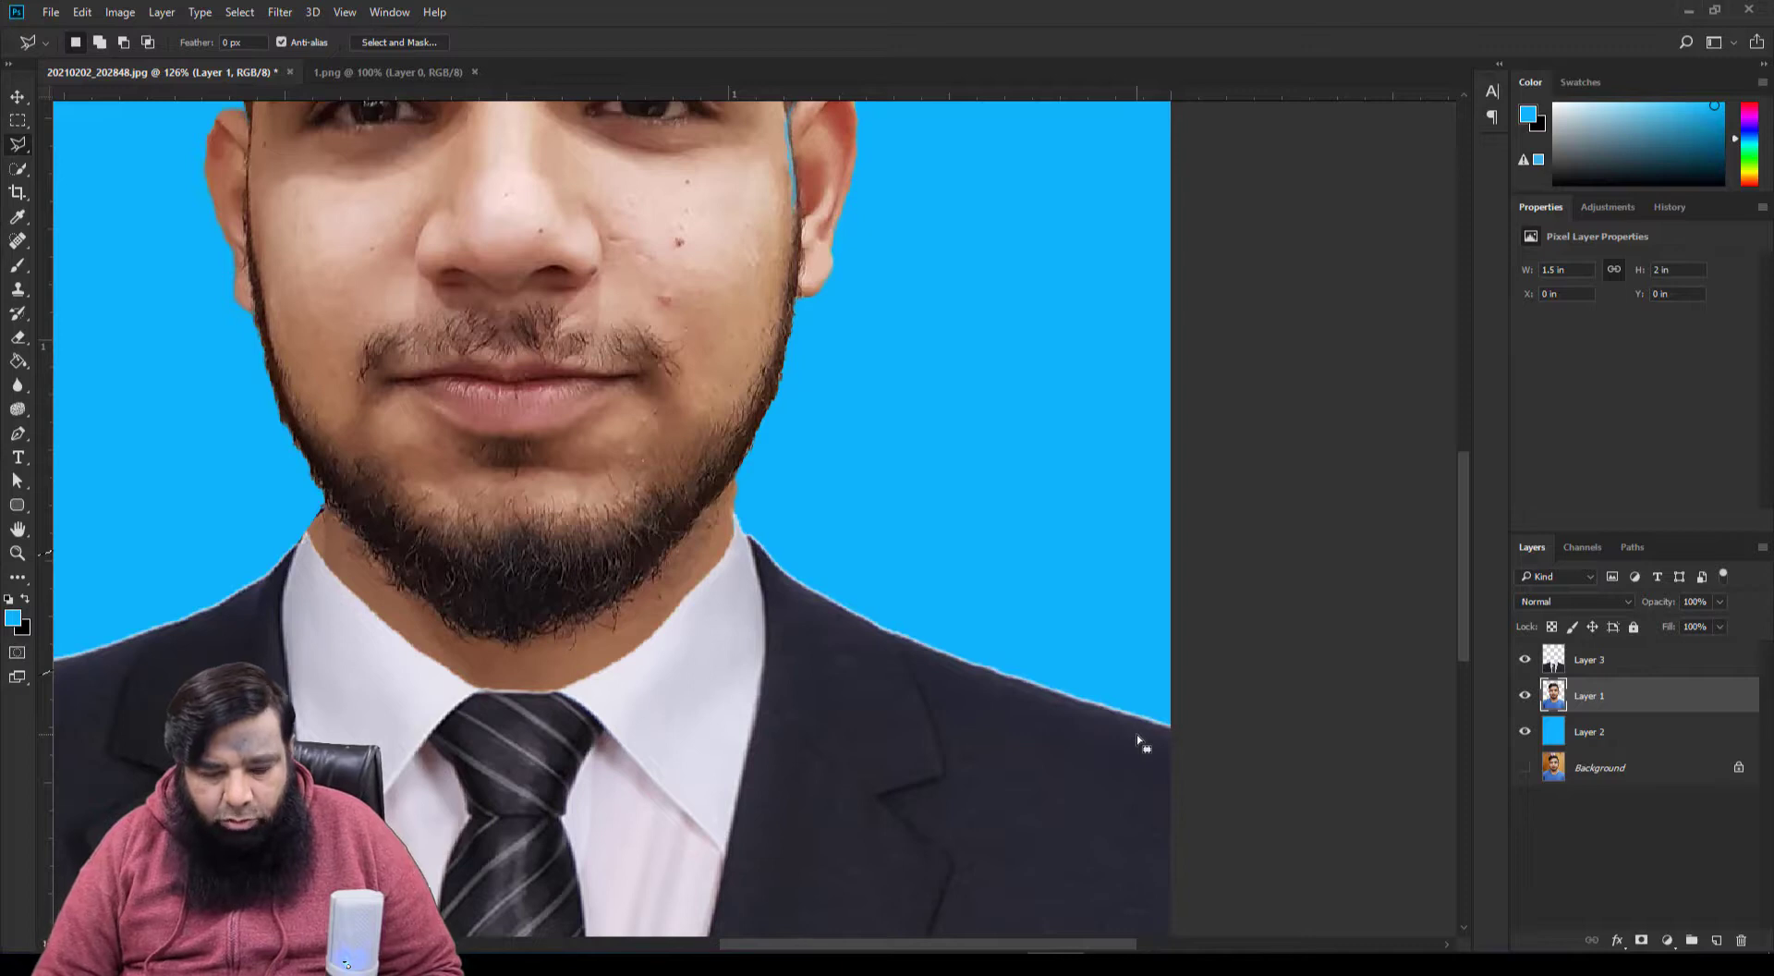
key(ctrl+0)
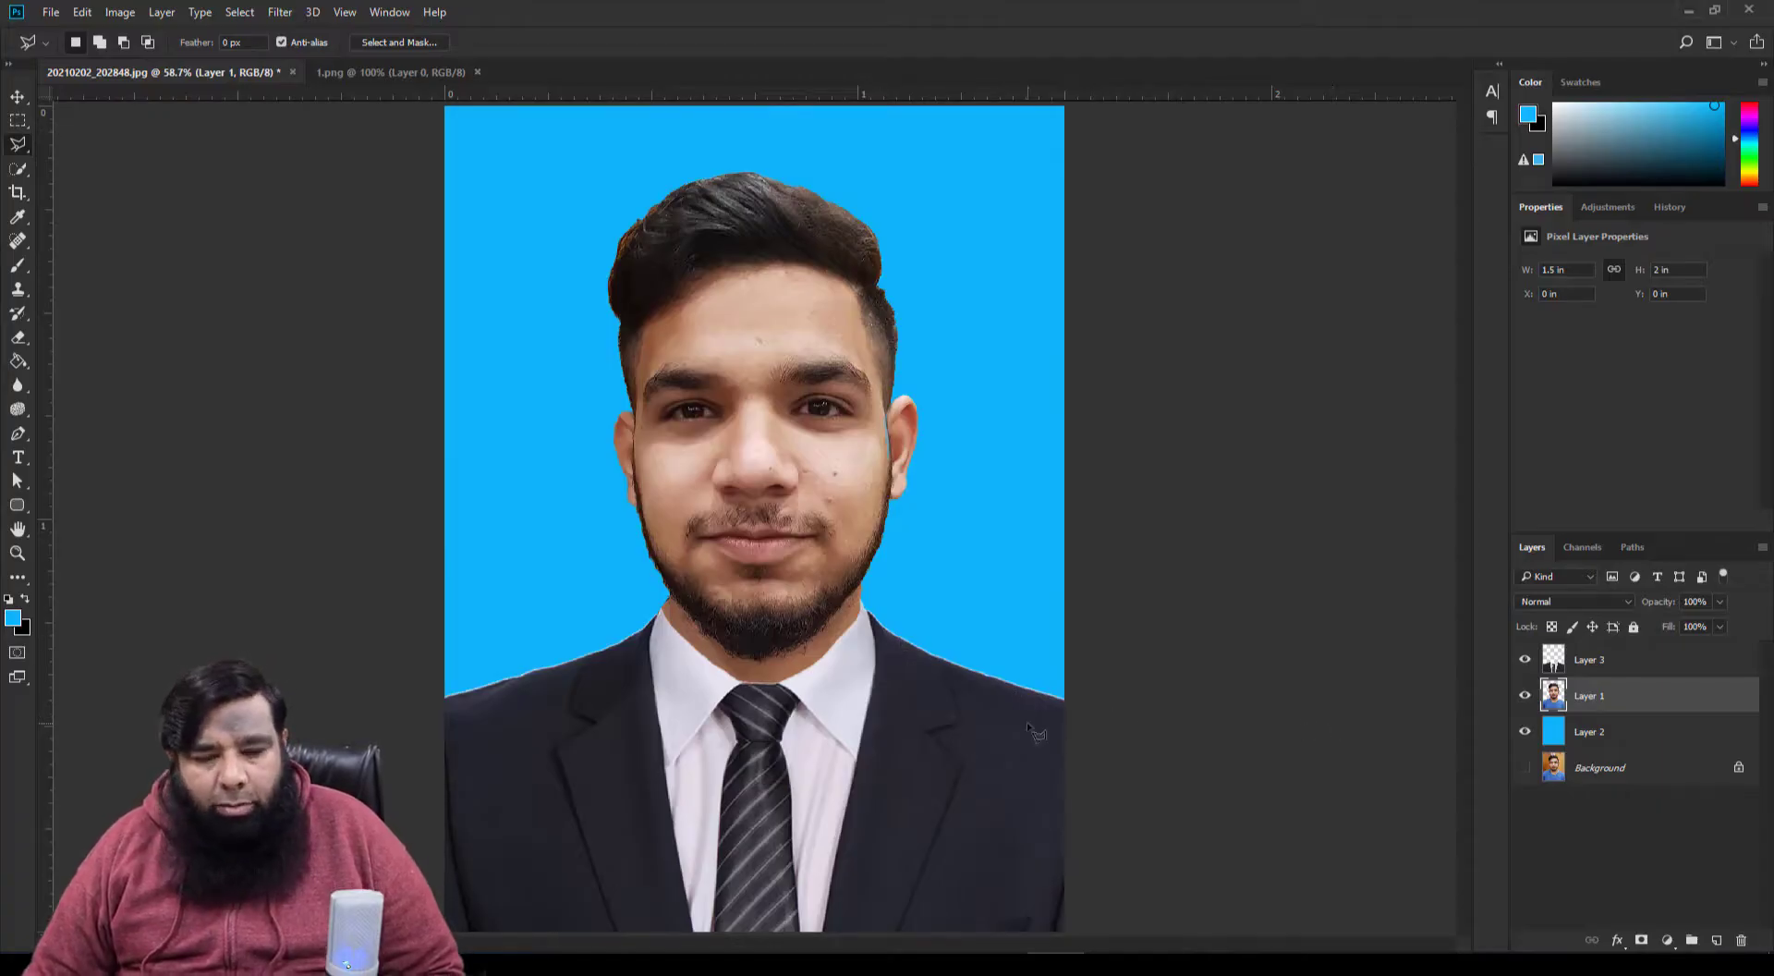
Step: Zoom in on the shoulder and set the Eraser to a hard round brush
scroll(985, 726, up, 3)
scroll(986, 725, up, 2)
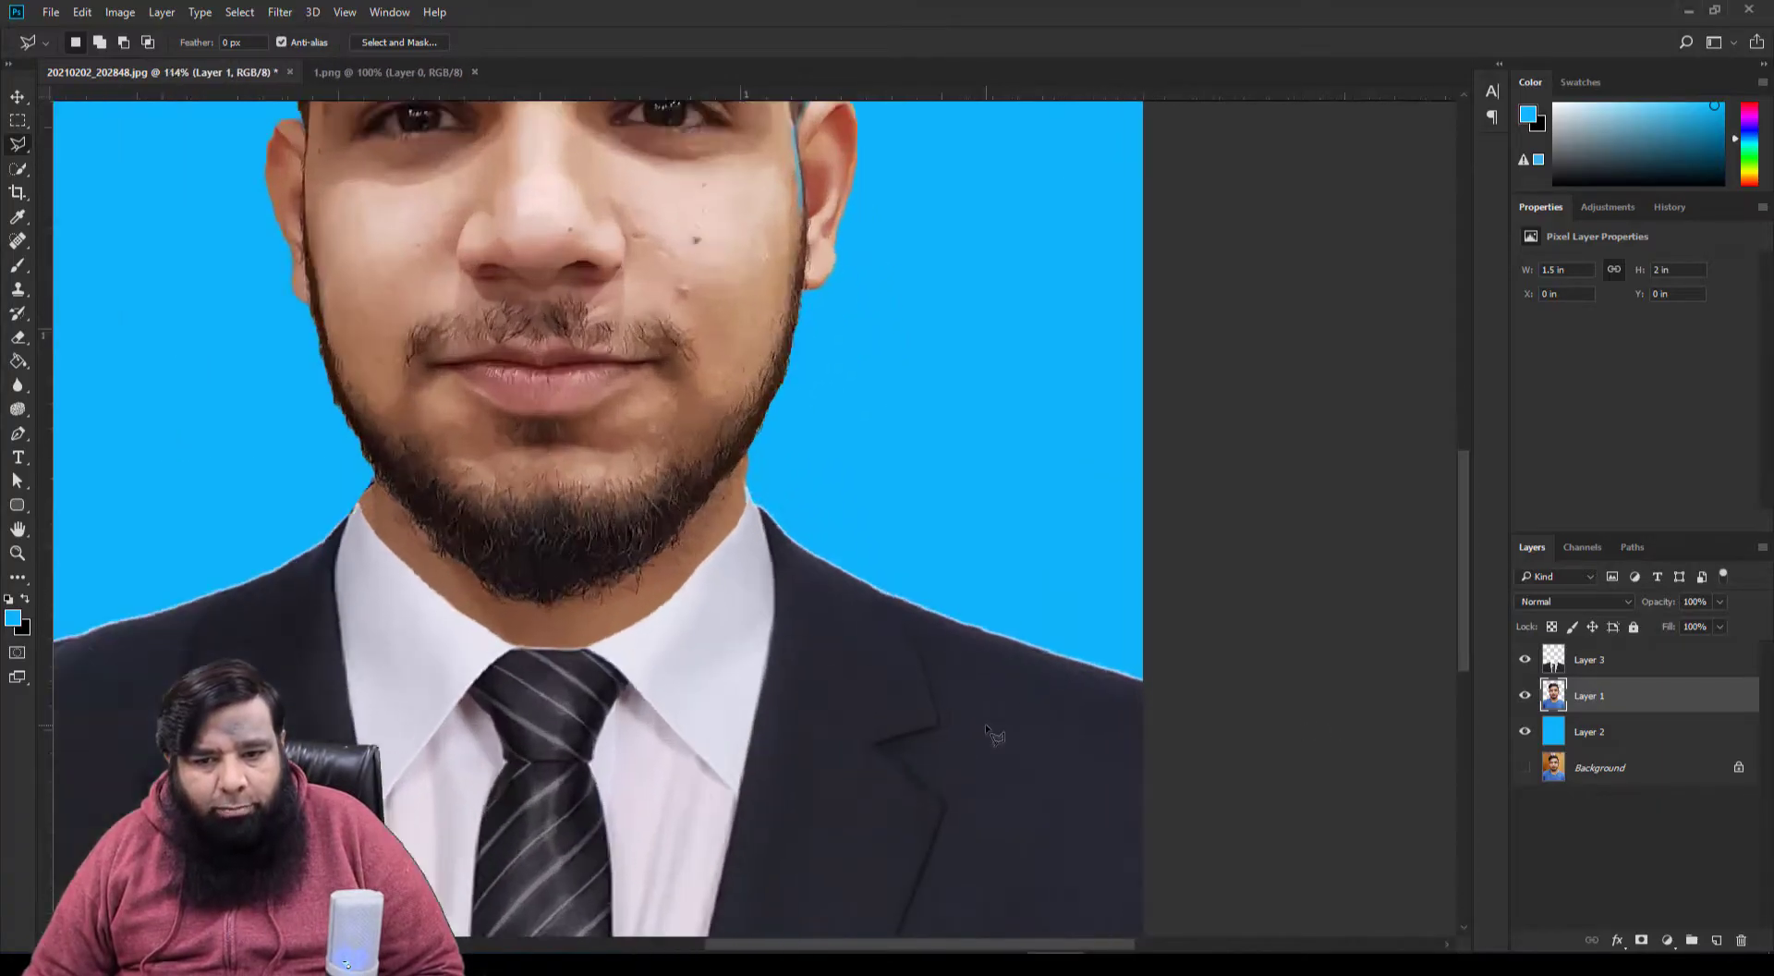
scroll(985, 723, up, 1)
drag(811, 946, 838, 947)
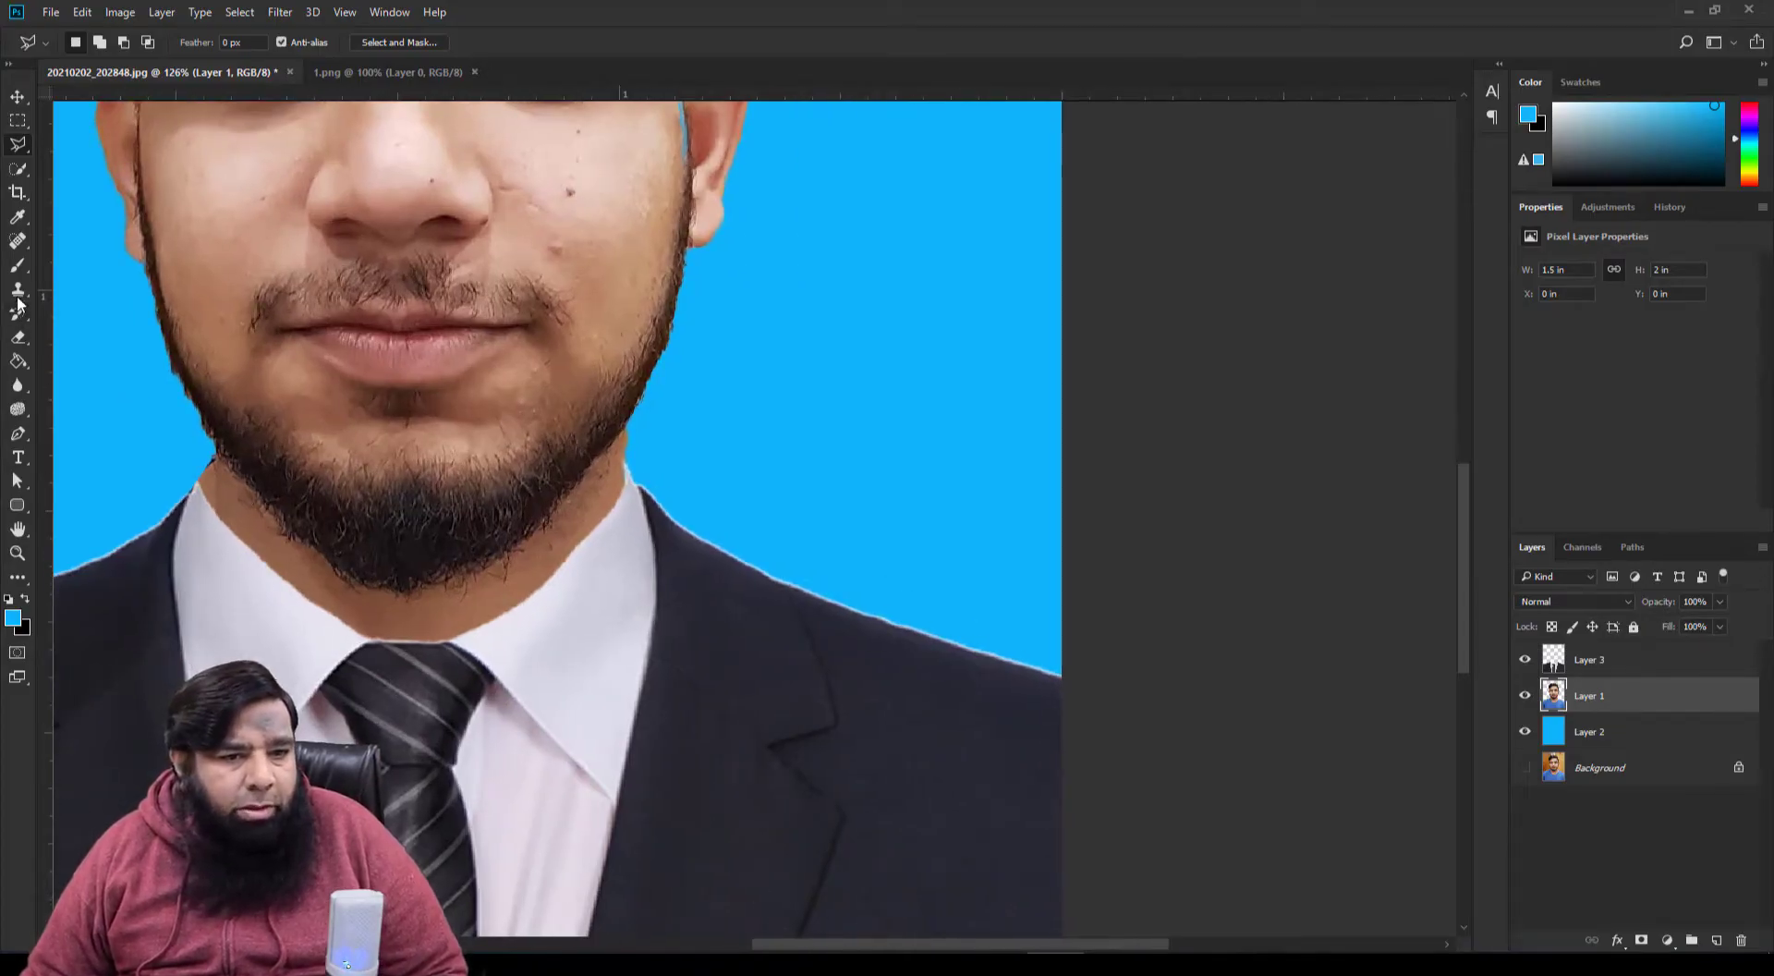
click(17, 340)
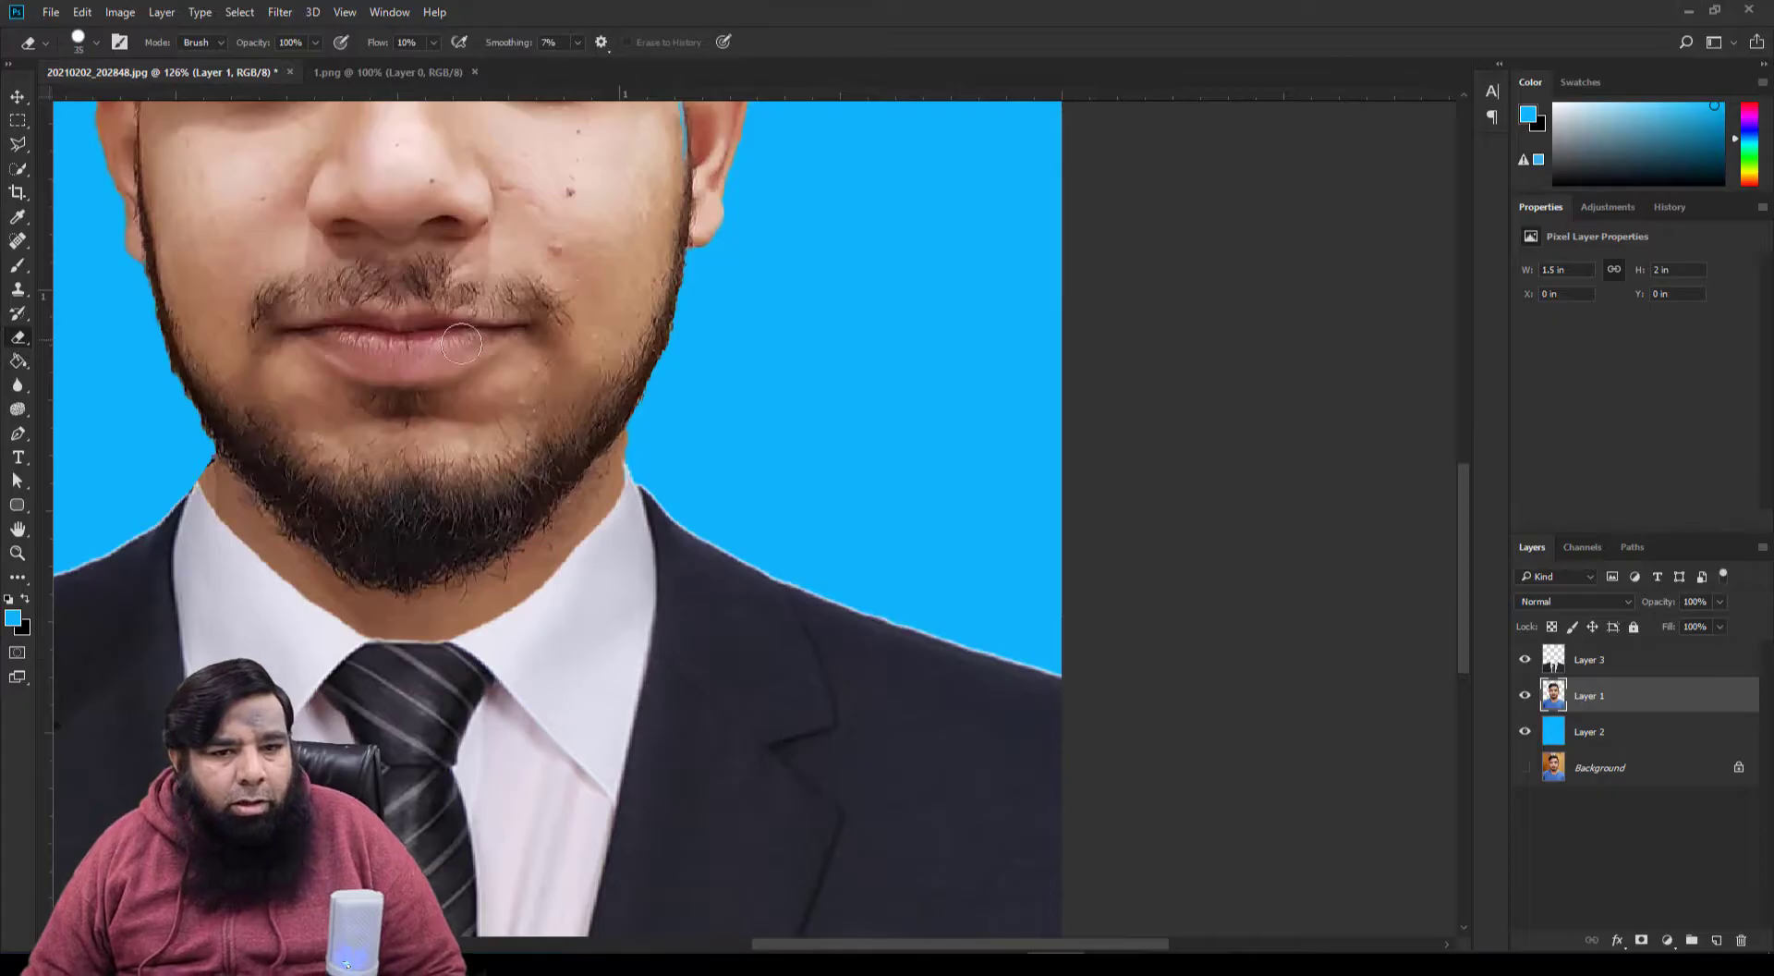
right_click(791, 358)
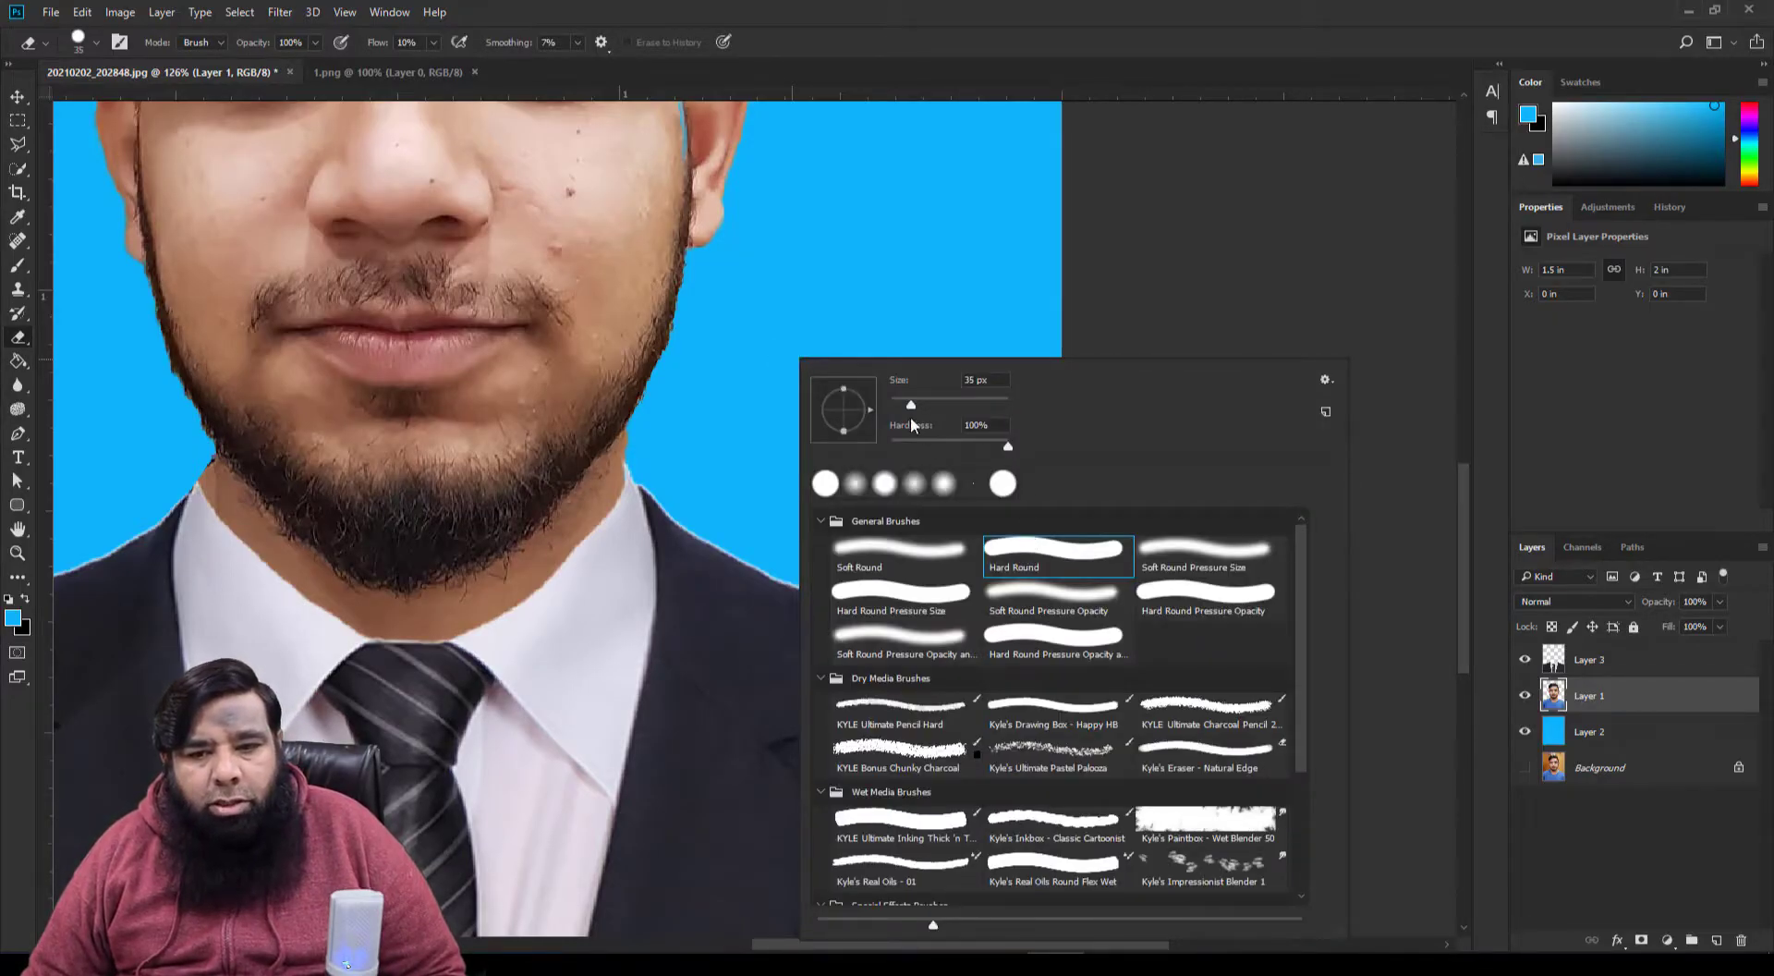
click(1002, 301)
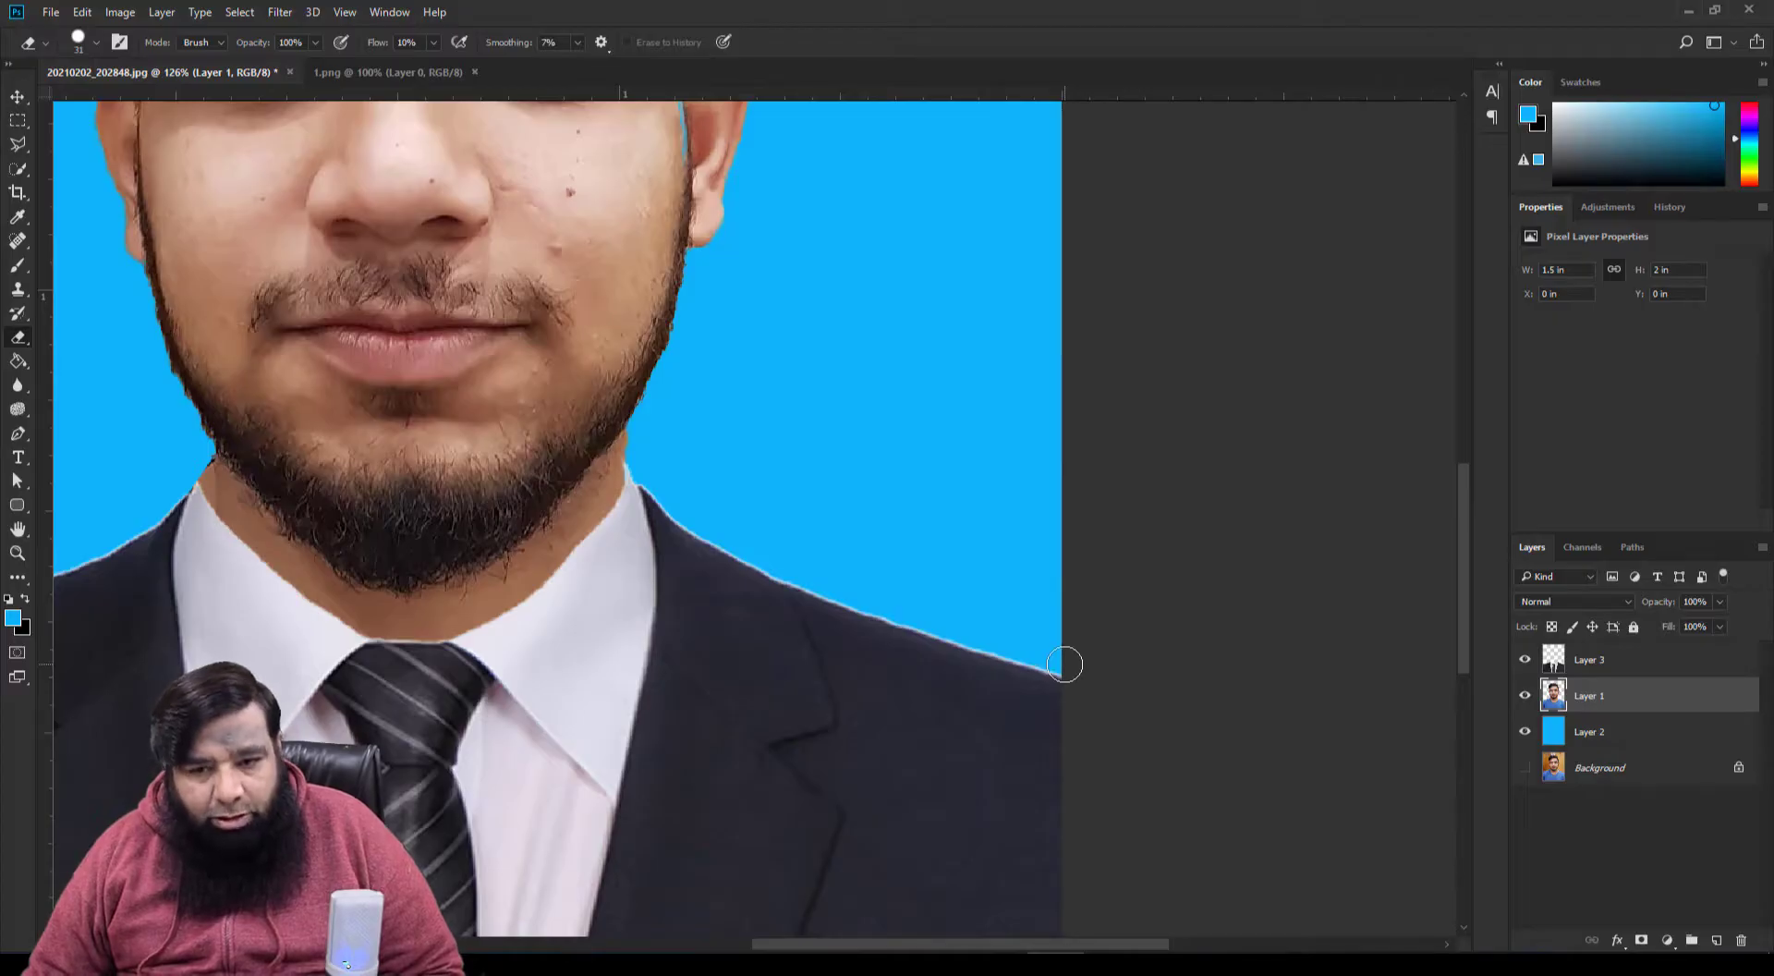
Step: Erase the white fringe along the right shoulder edge on Layer 3
drag(1064, 665, 957, 631)
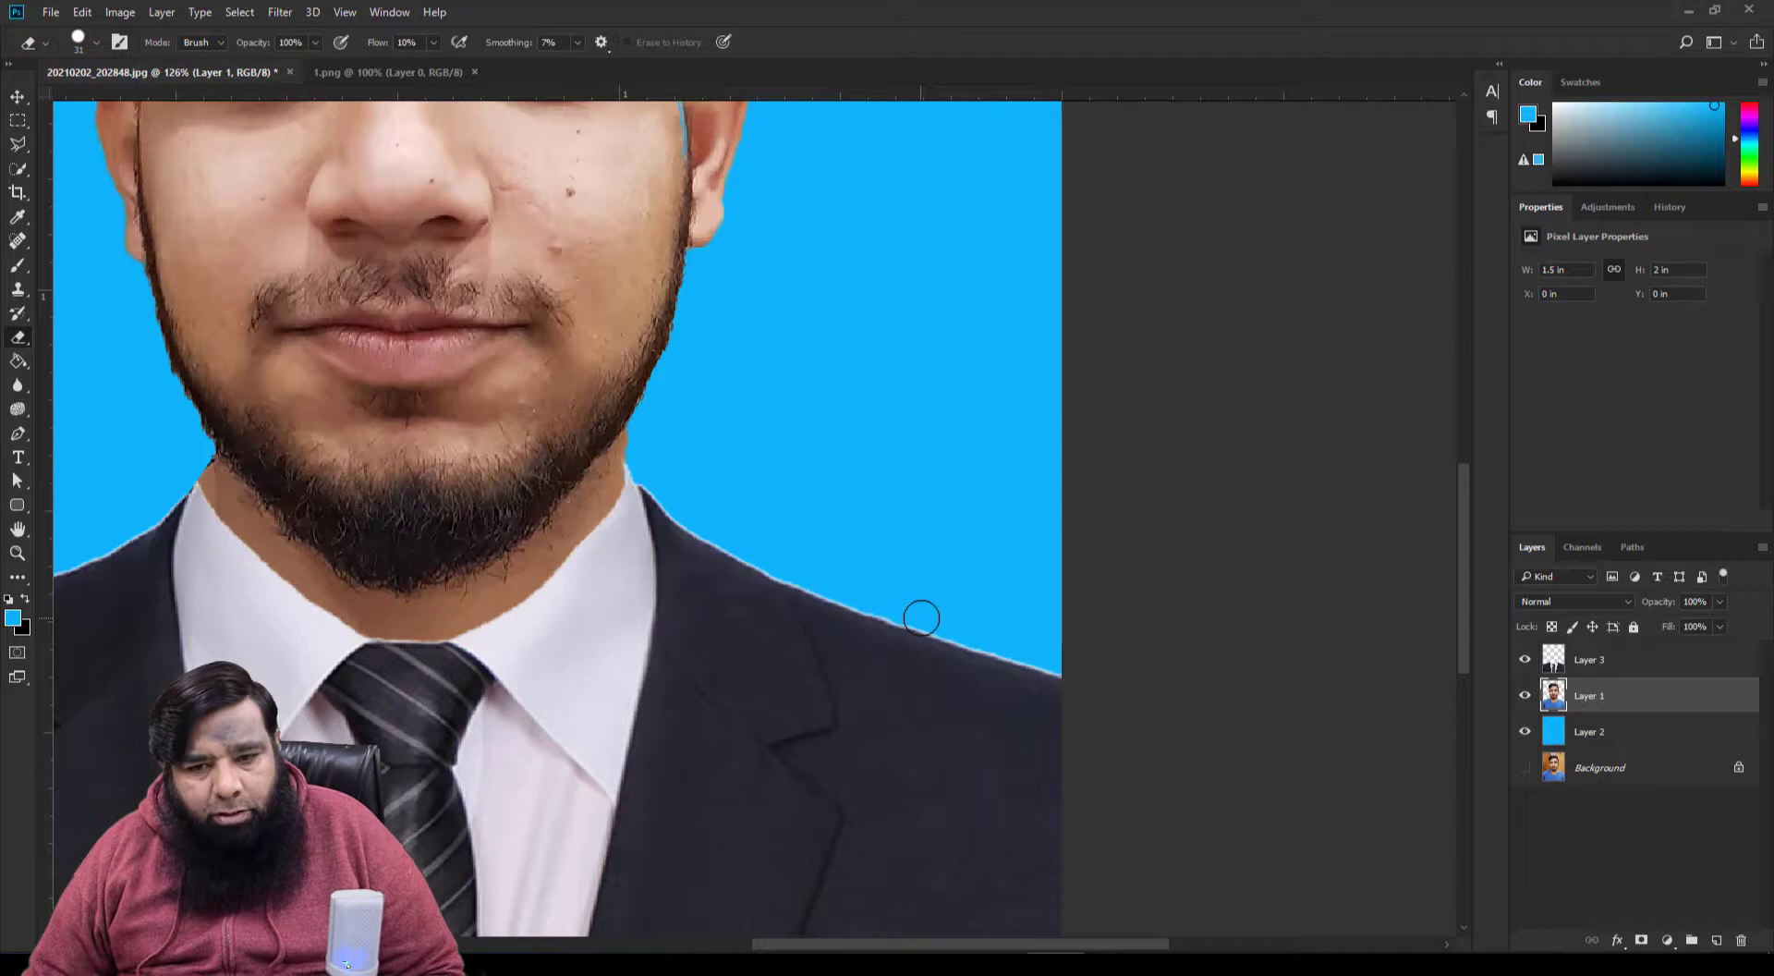
drag(922, 617, 1244, 676)
click(1580, 664)
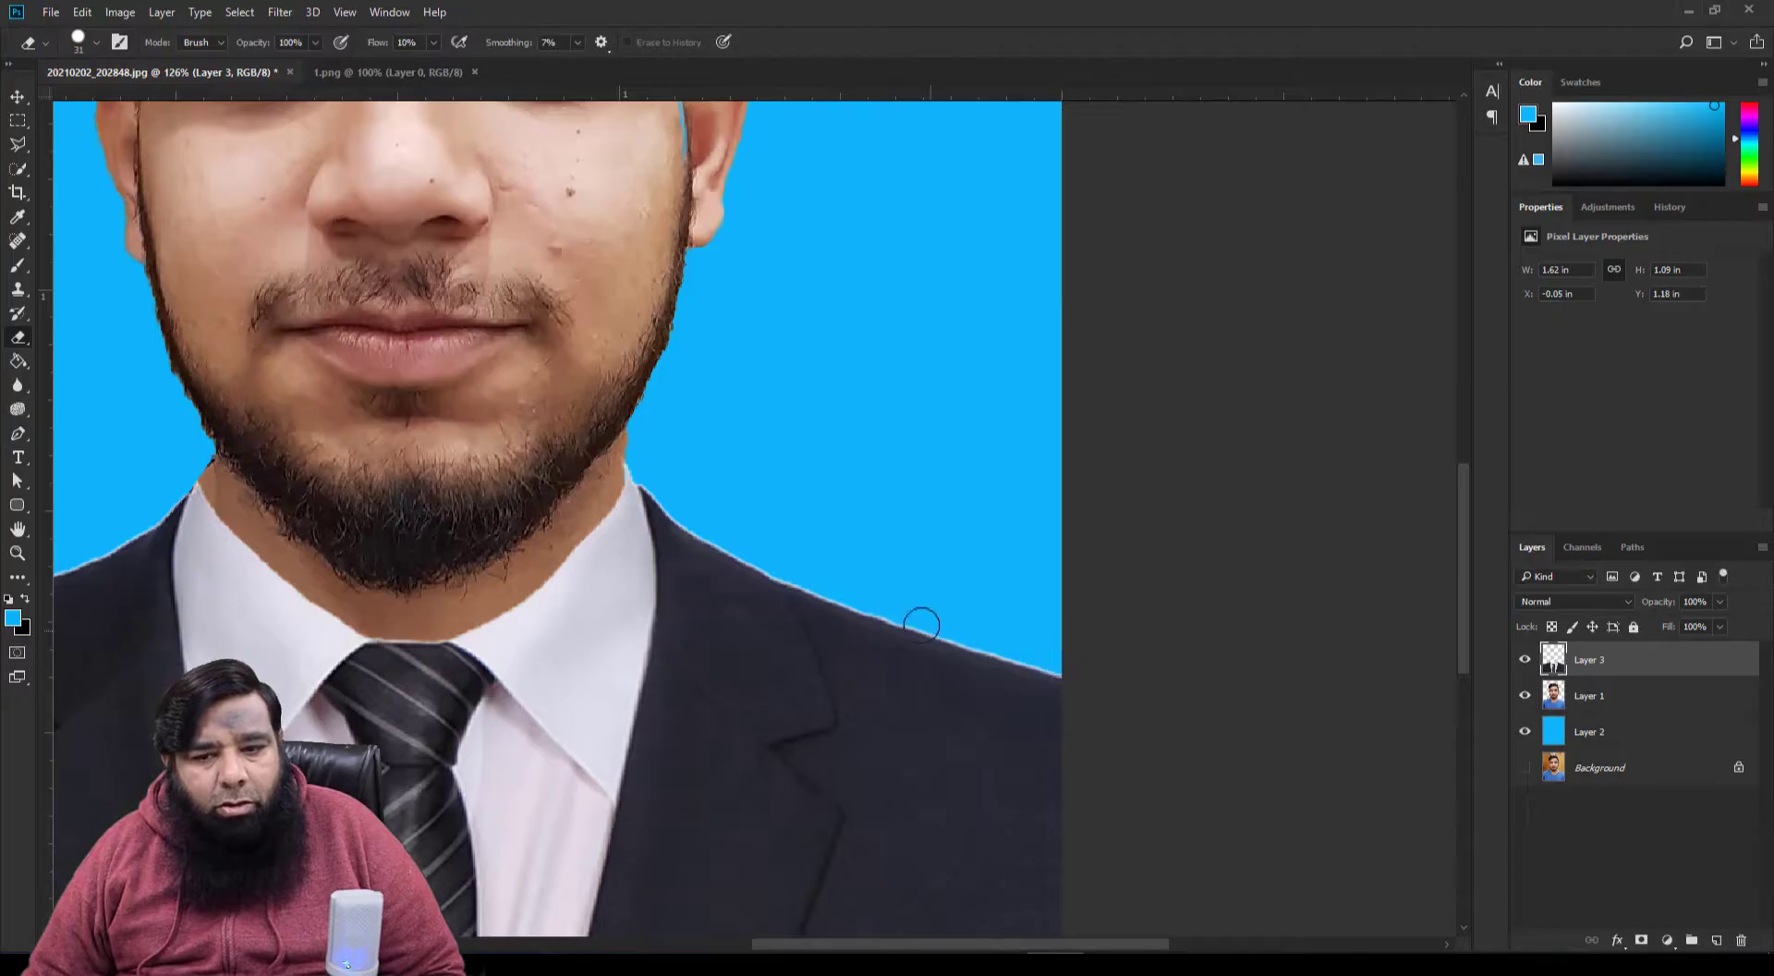
shift+click(894, 608)
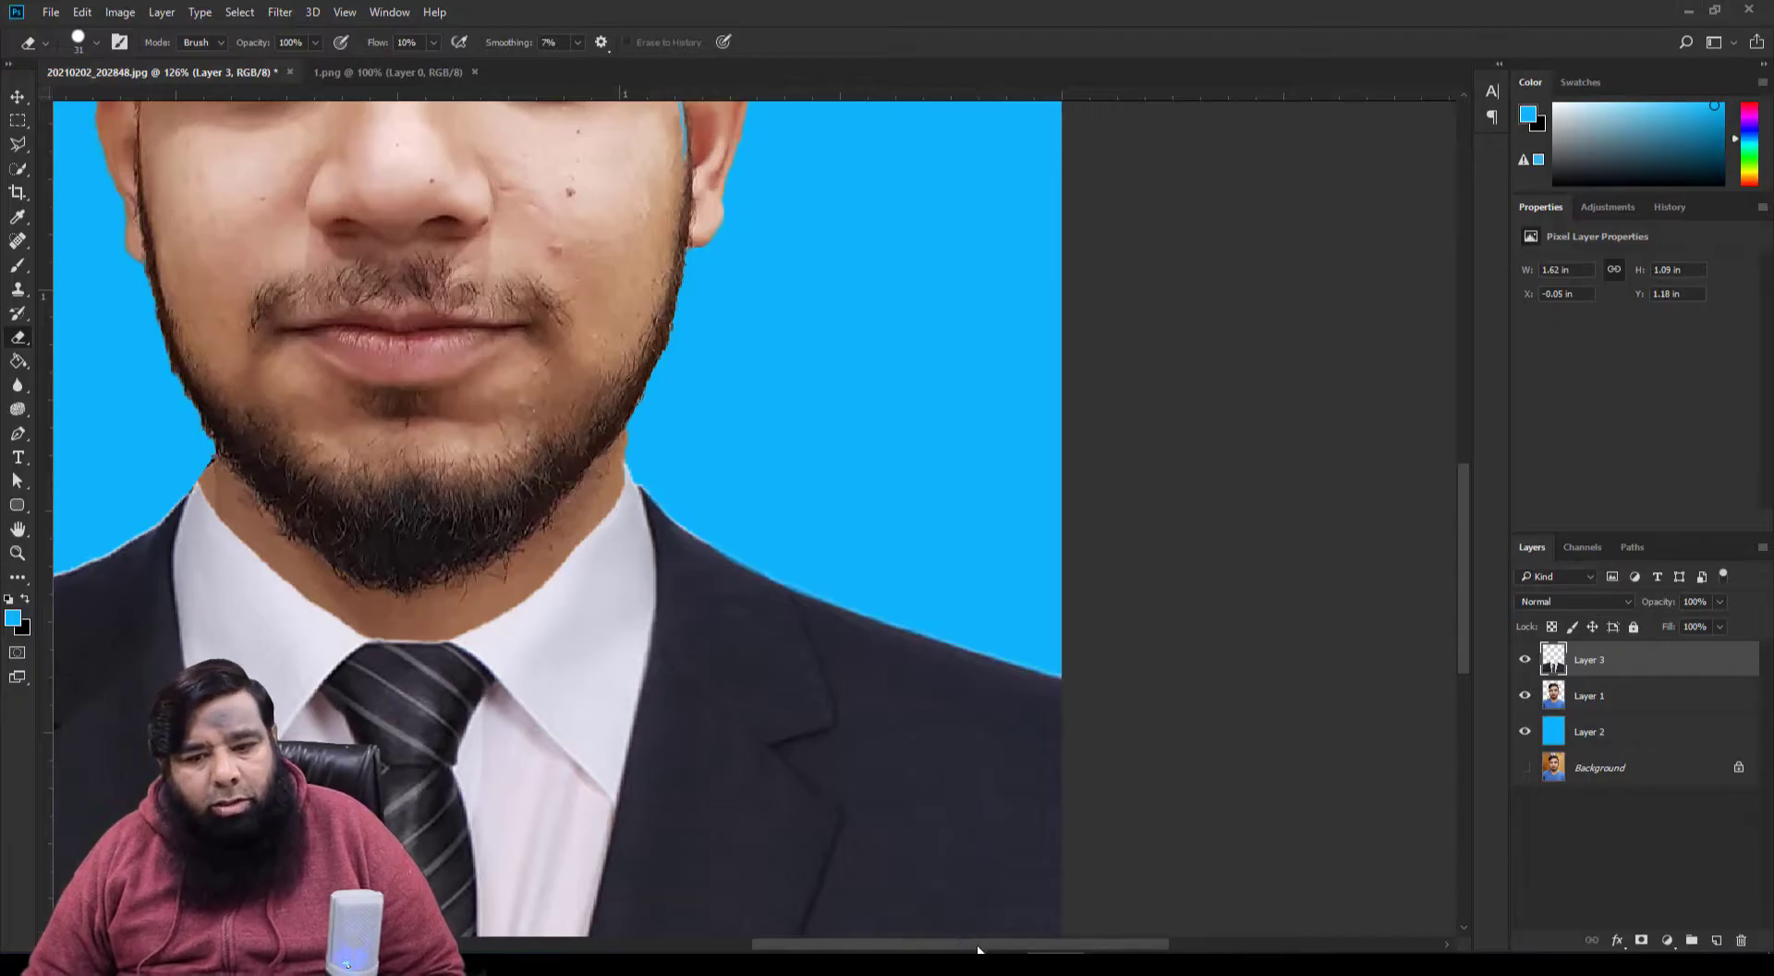
drag(979, 949, 754, 946)
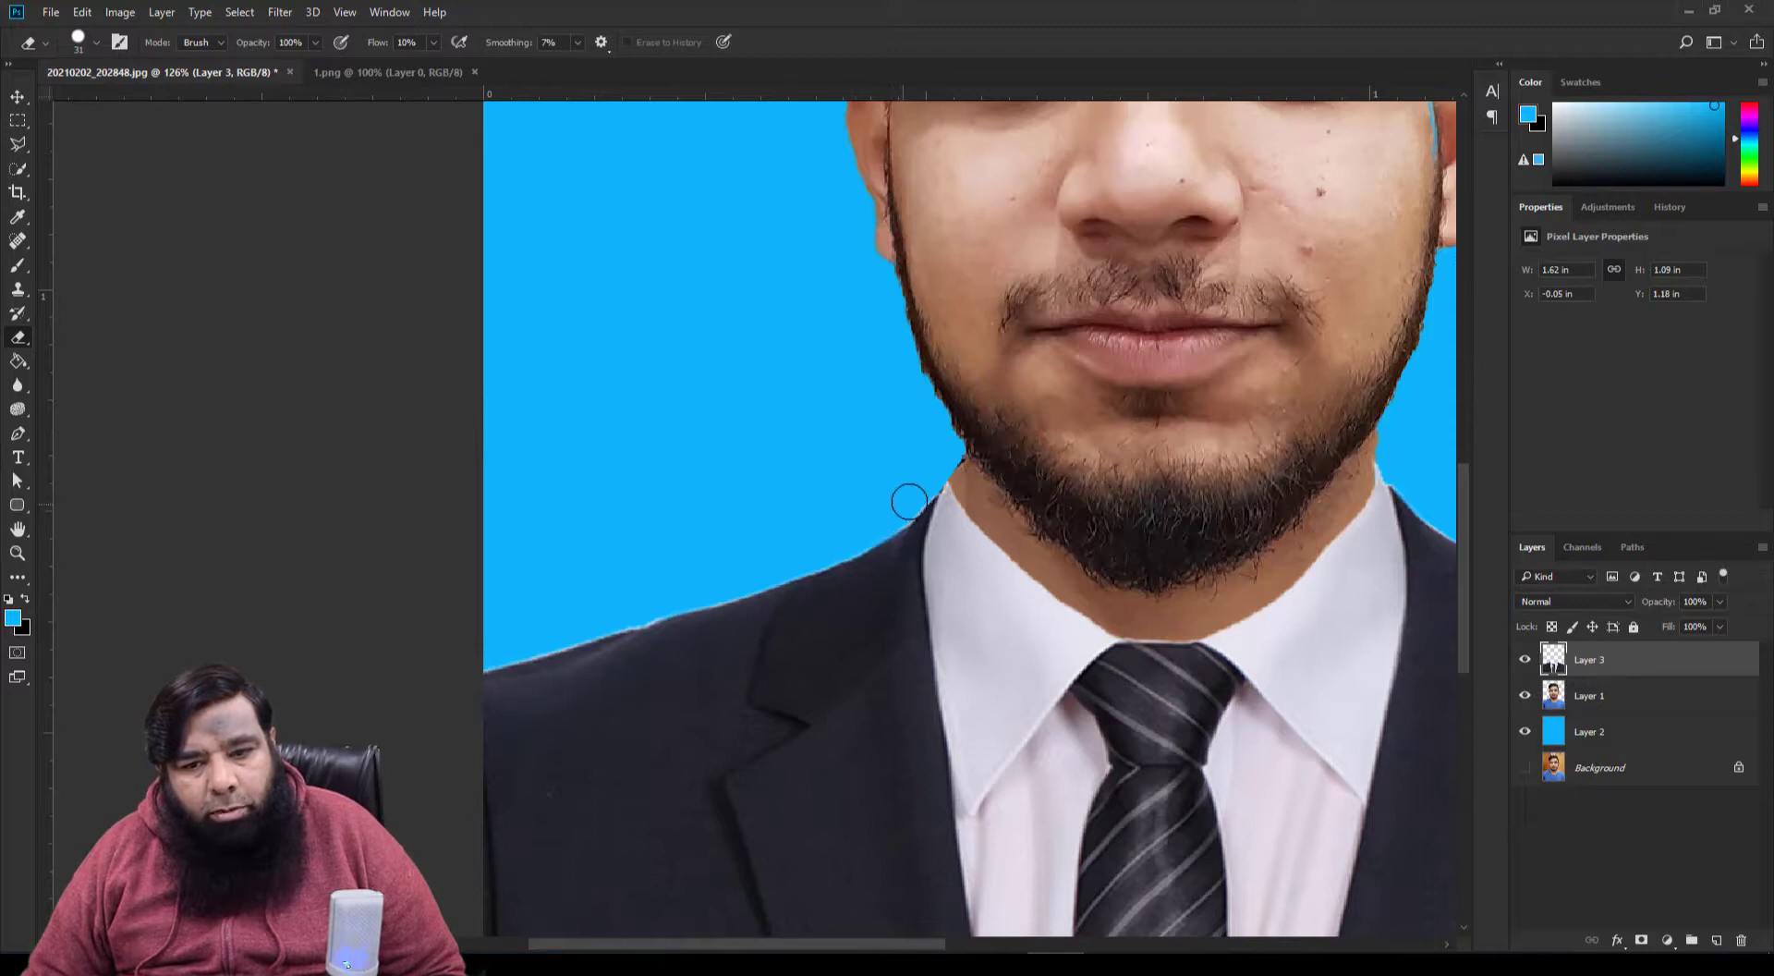
Step: Zoom in to check the shoulder edge, then fit the whole photo on screen
scroll(867, 513, up, 1)
scroll(864, 517, up, 1)
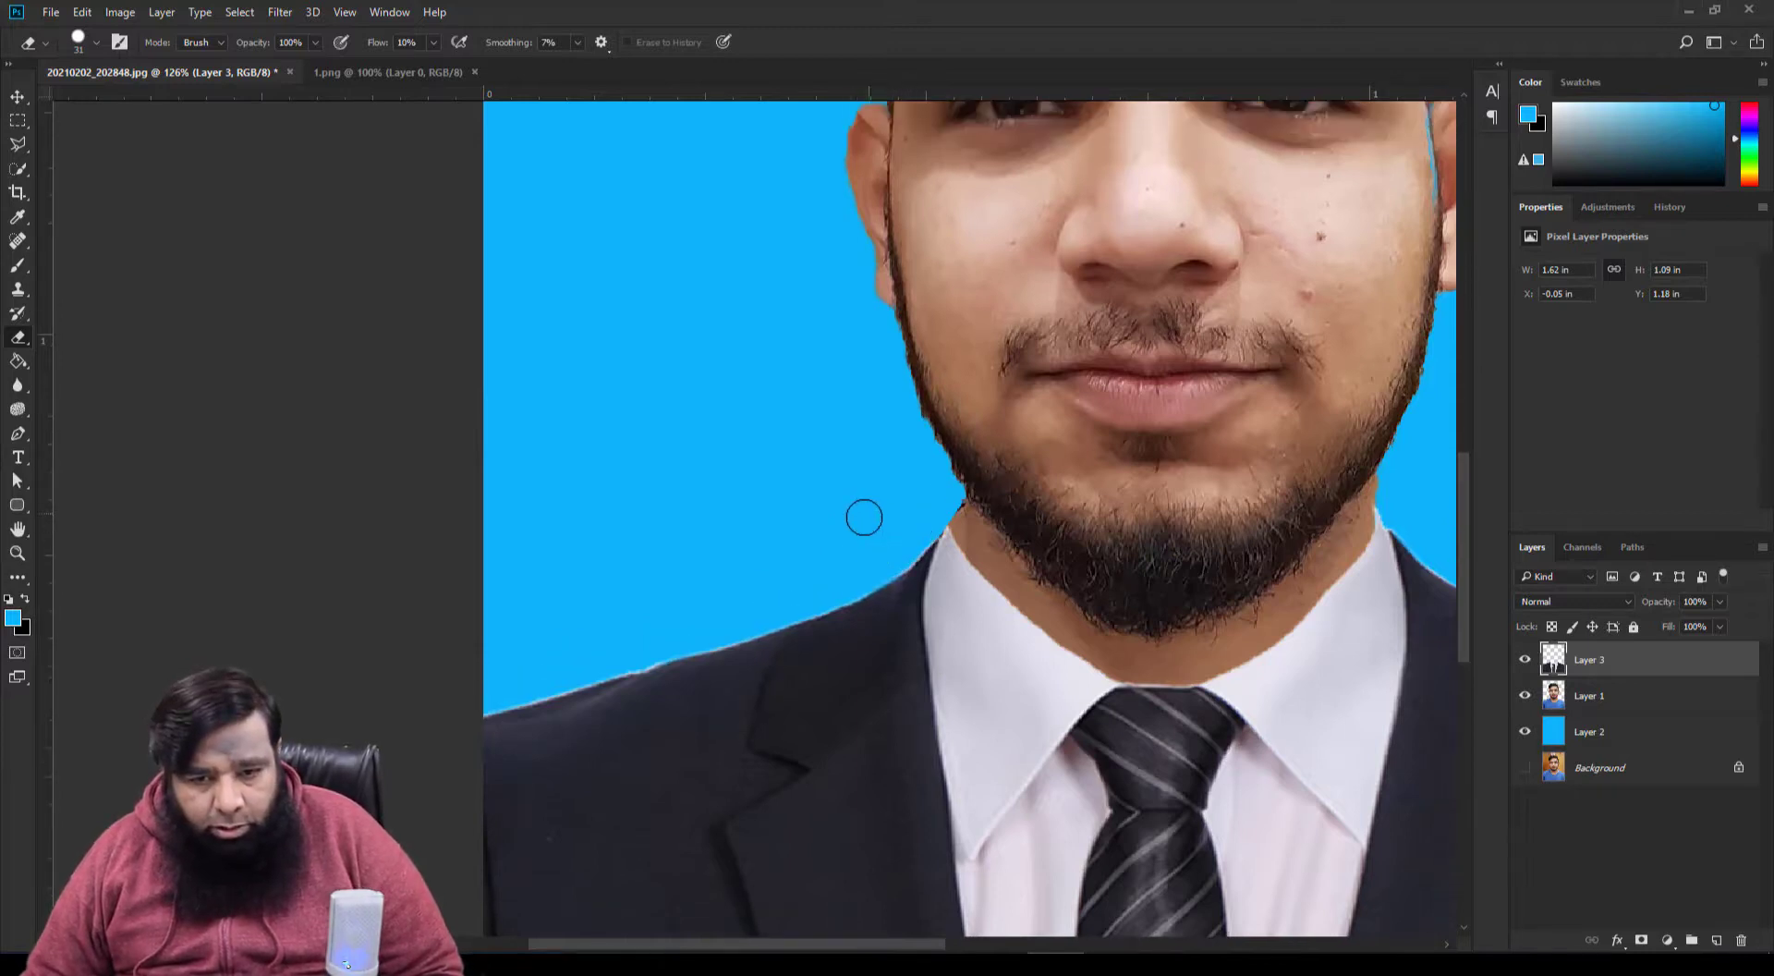
scroll(864, 517, up, 1)
scroll(832, 623, up, 3)
scroll(839, 615, up, 2)
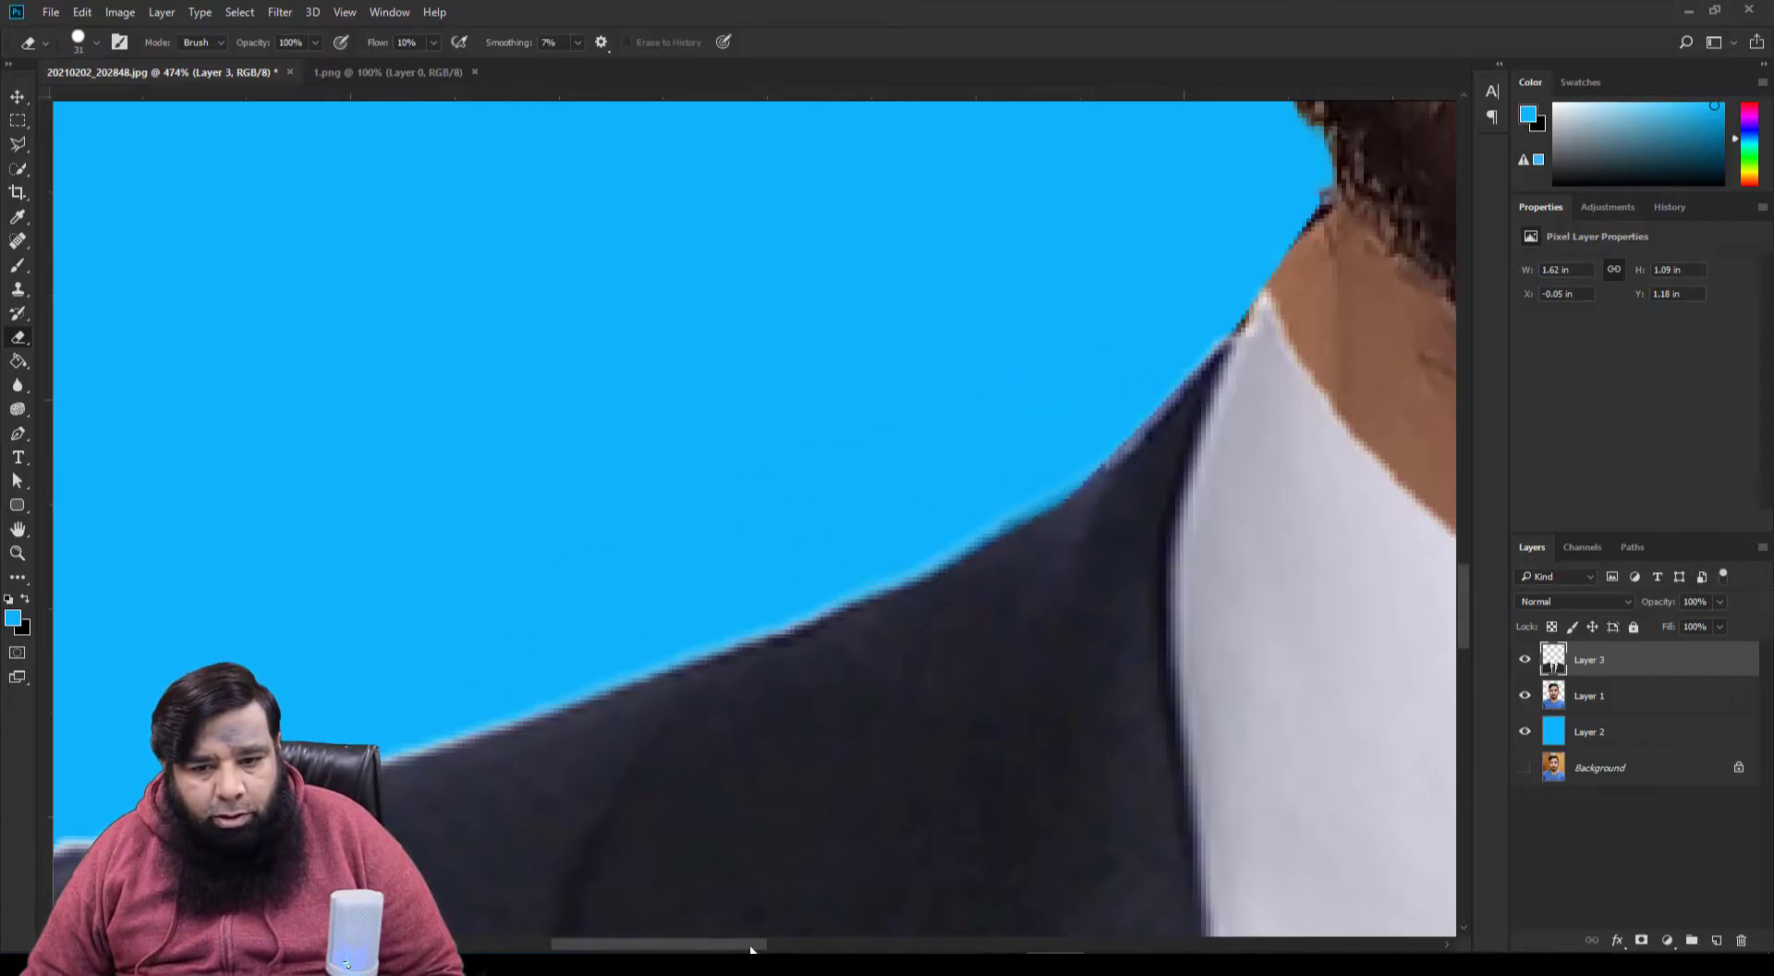
drag(751, 947, 653, 949)
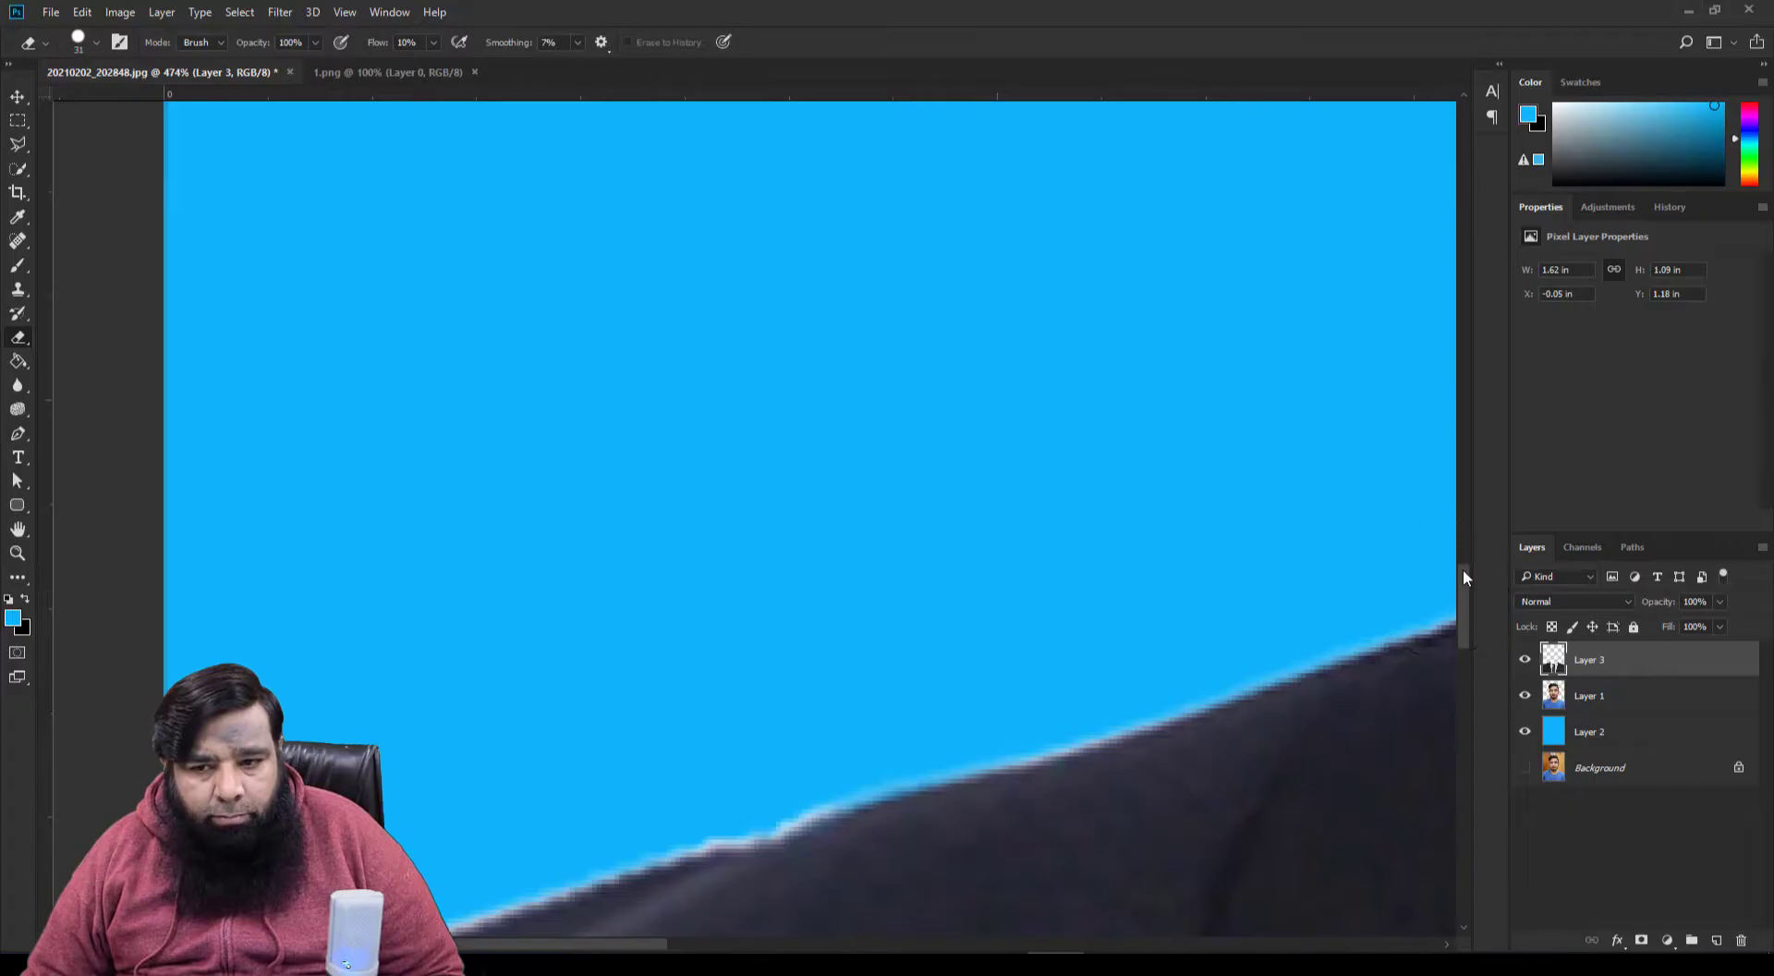
drag(1463, 605, 1463, 647)
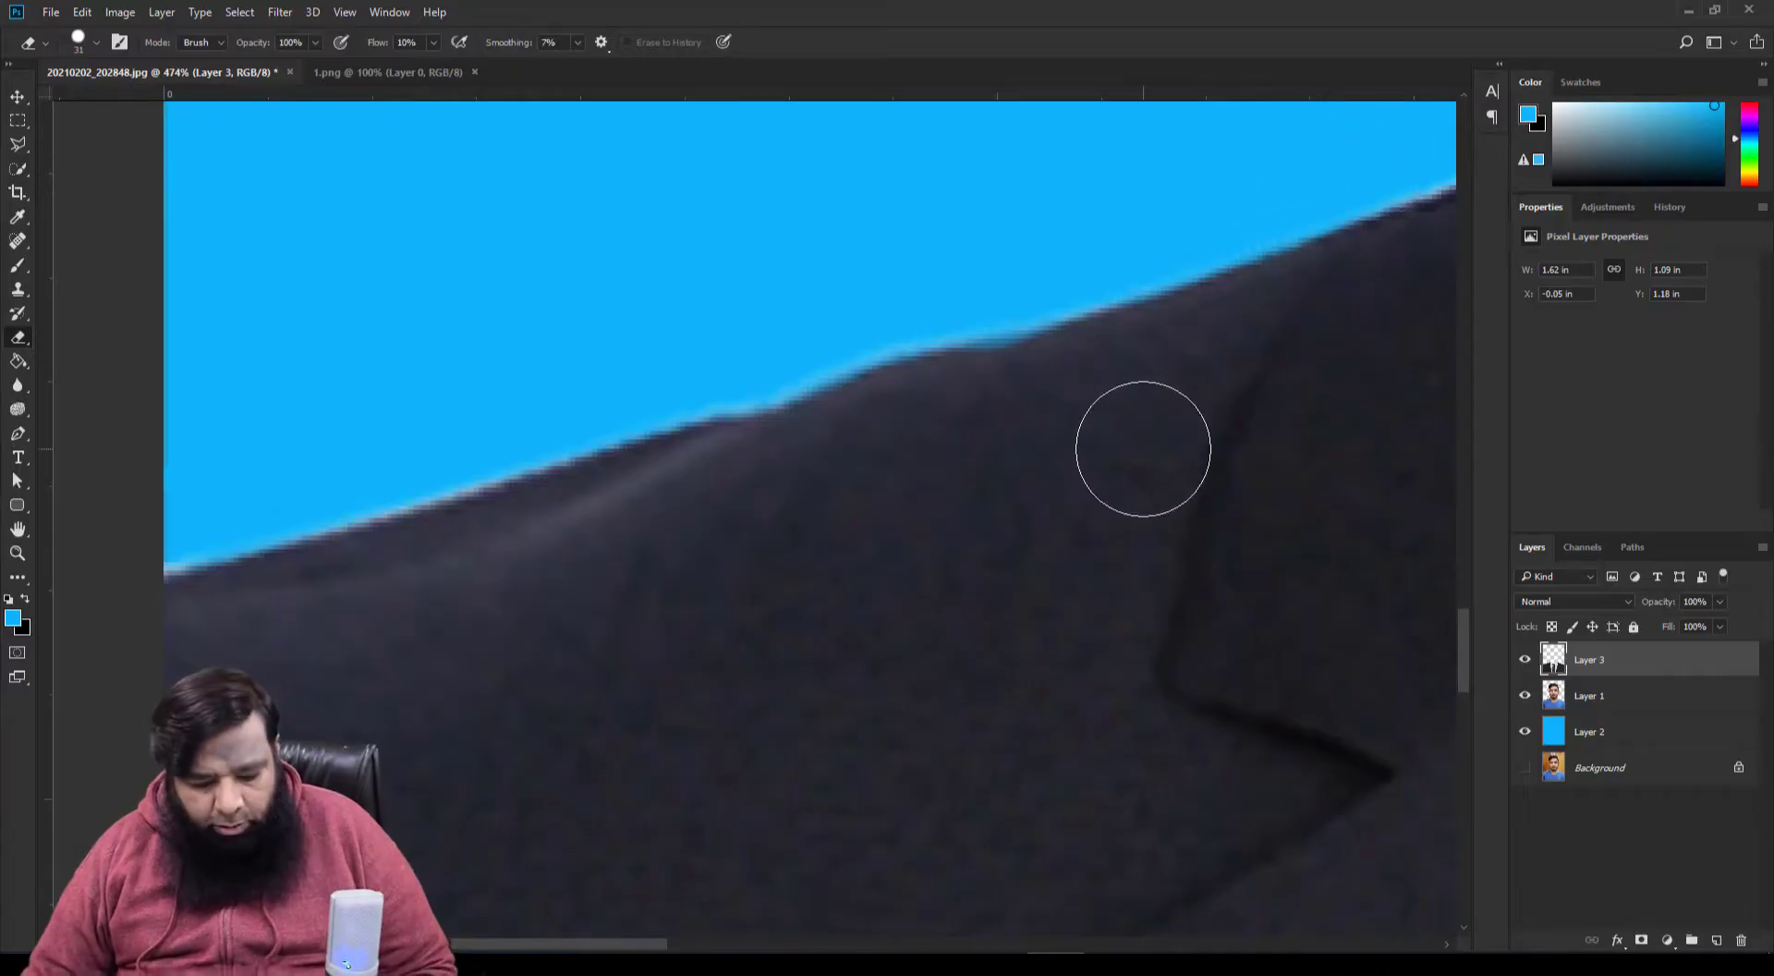
key(ctrl+0)
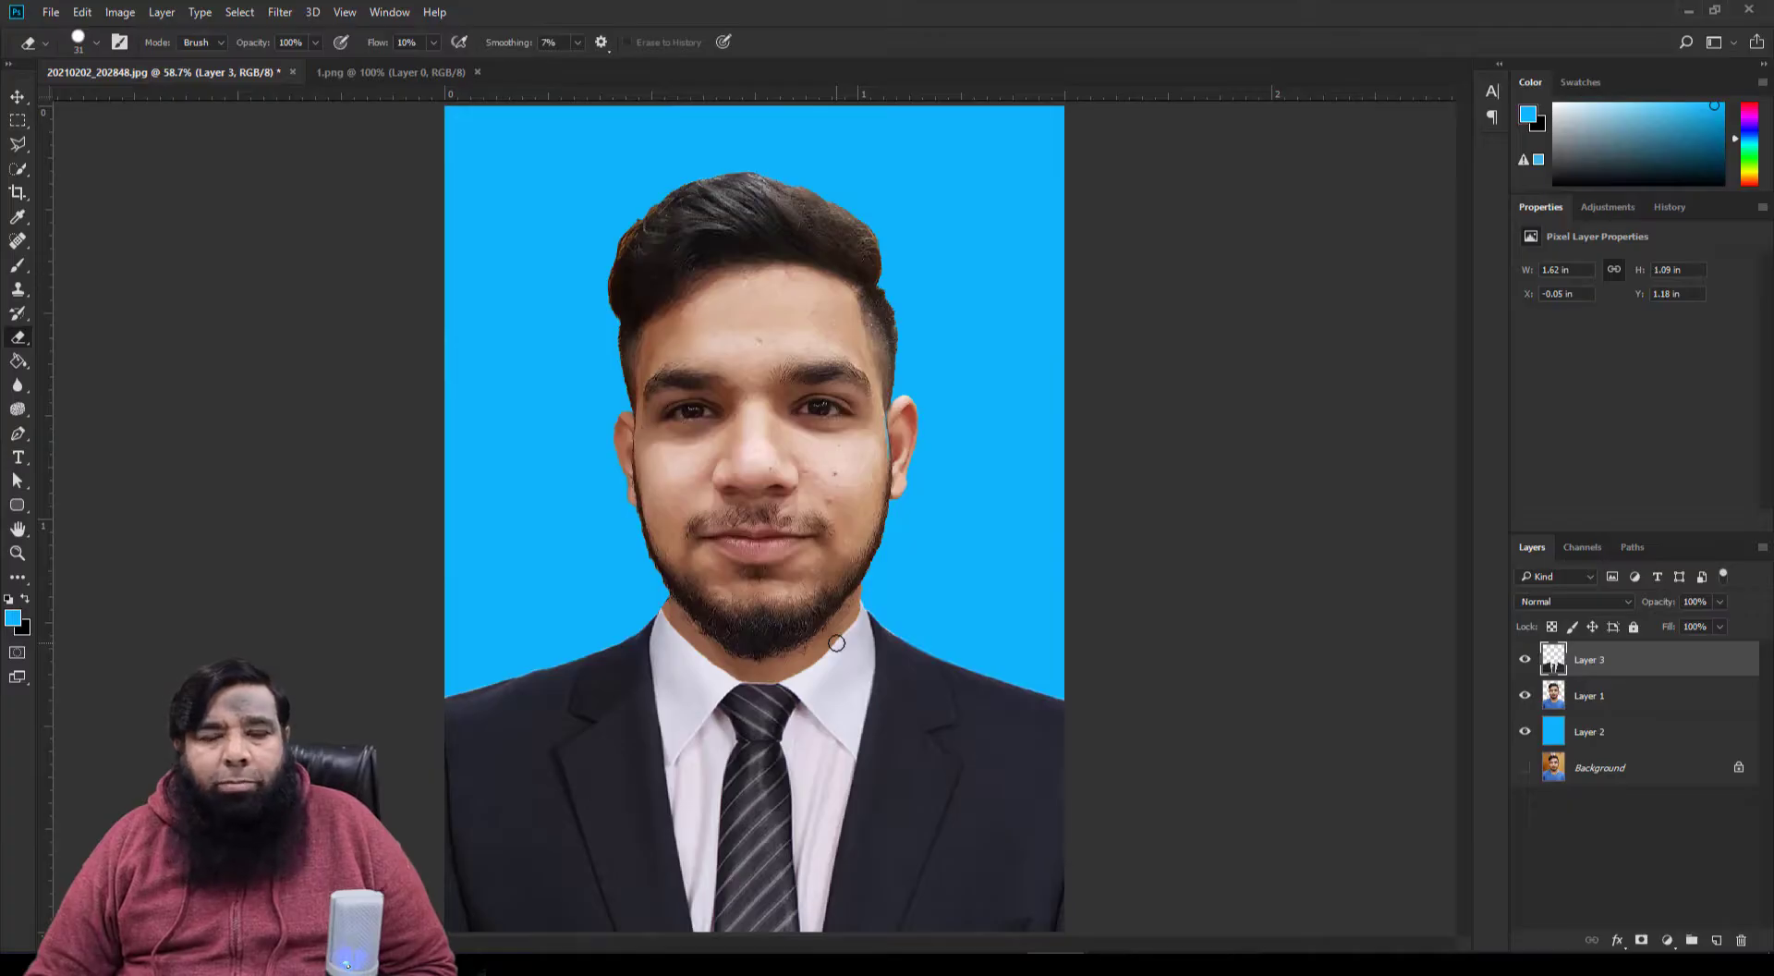
Step: Save the photo as JPEG 'my pic.jpg' in the Final folder at quality 9
click(51, 12)
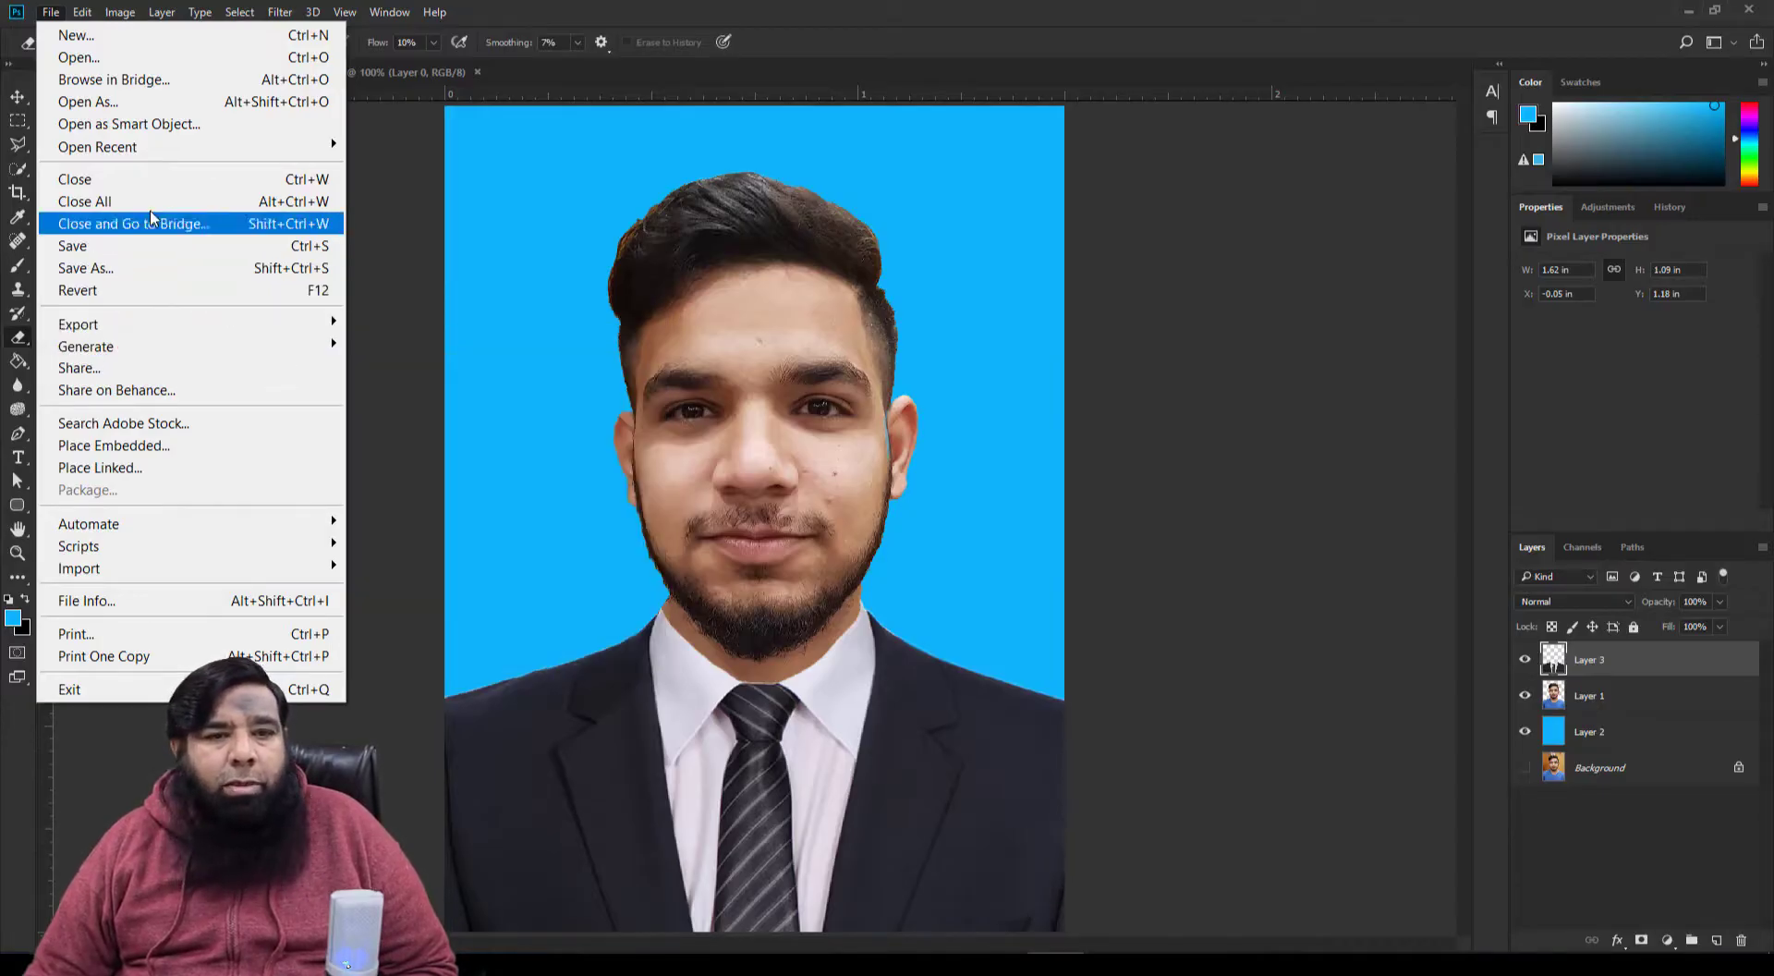
click(101, 268)
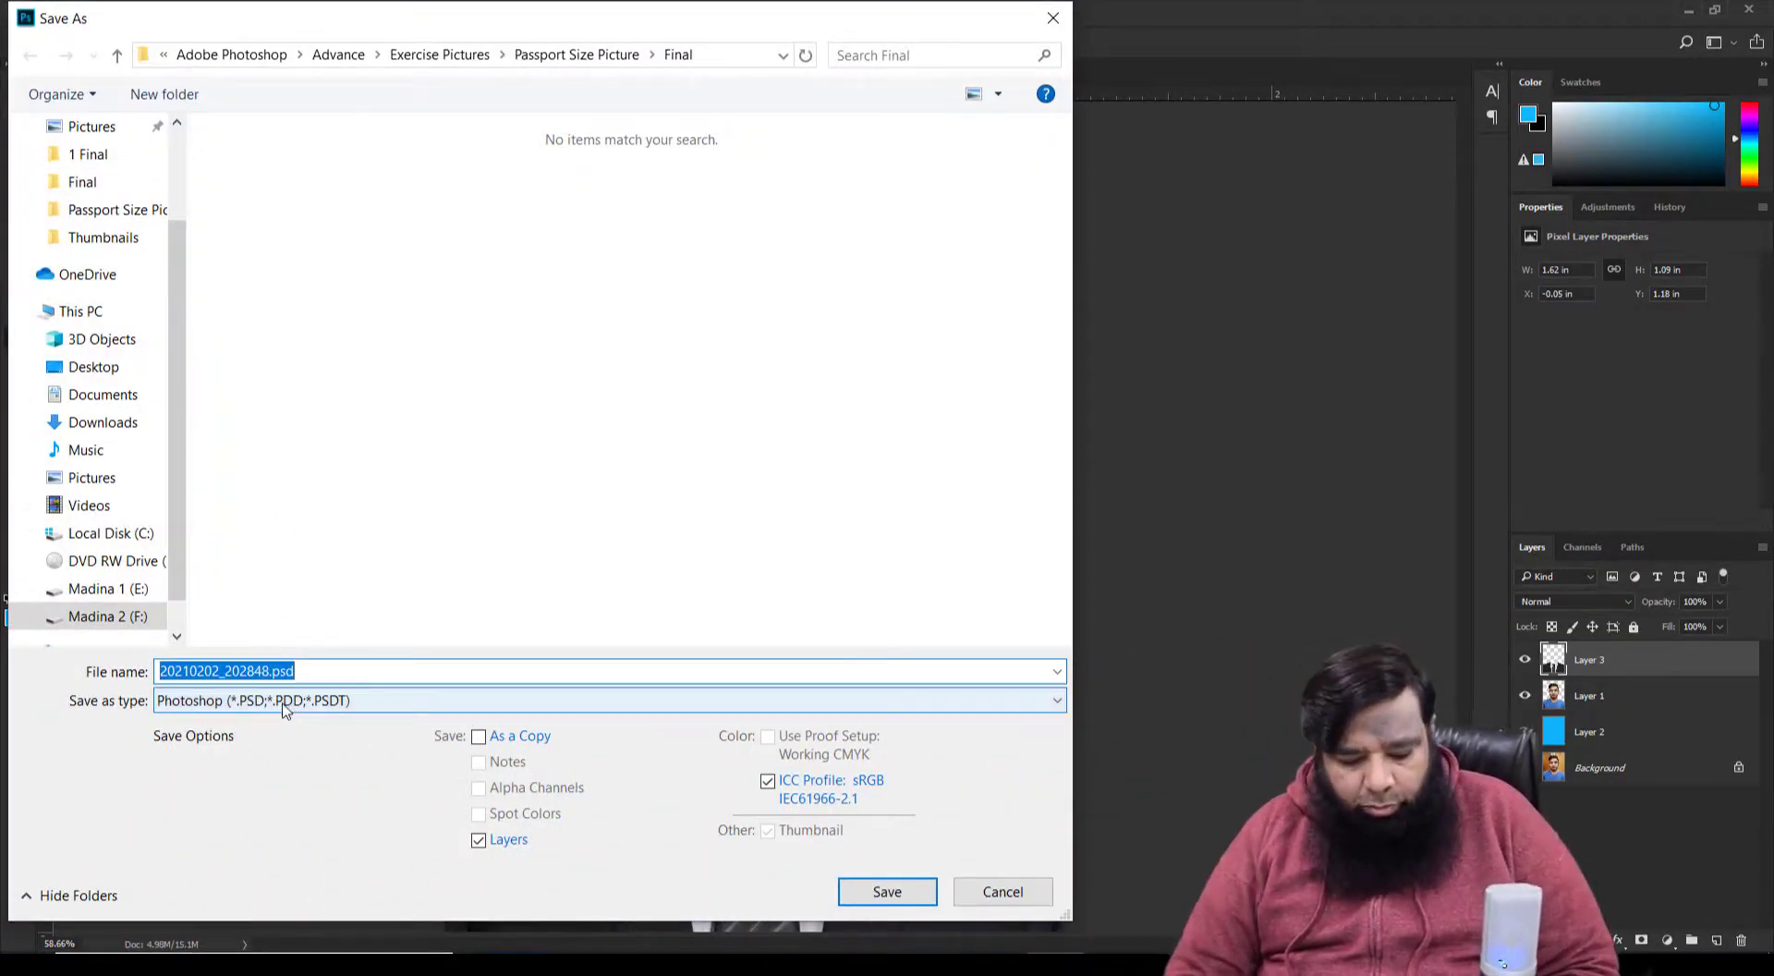
text(my pic)
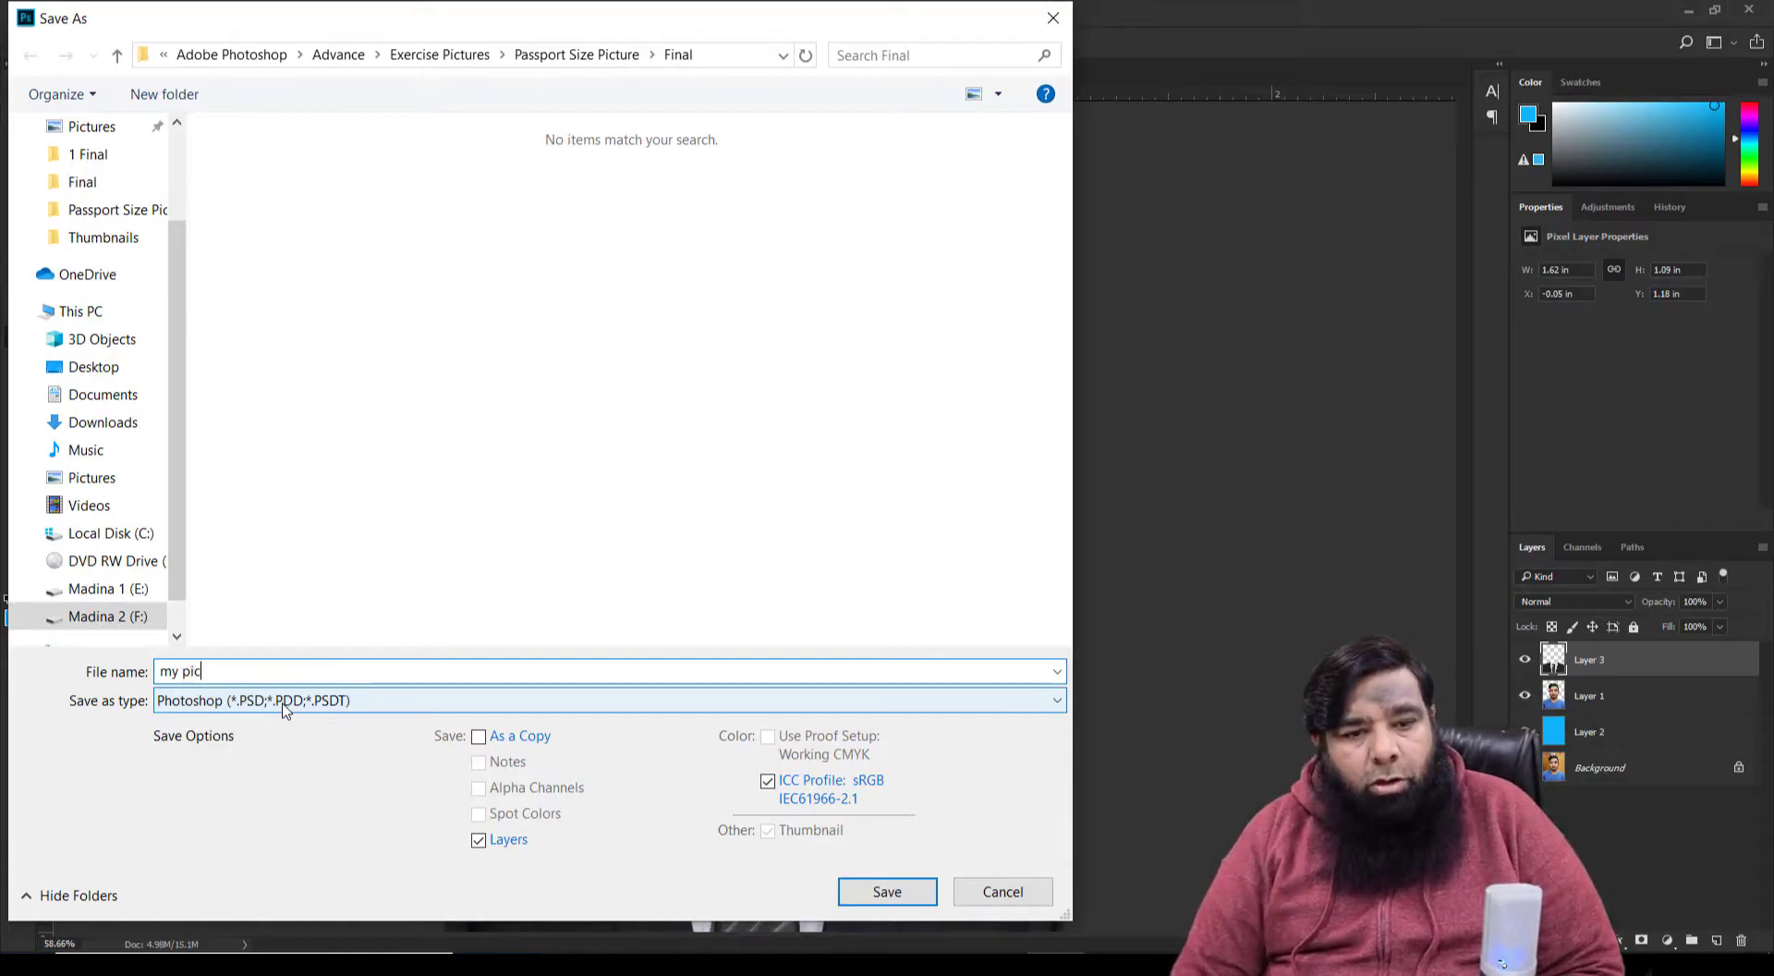
click(427, 702)
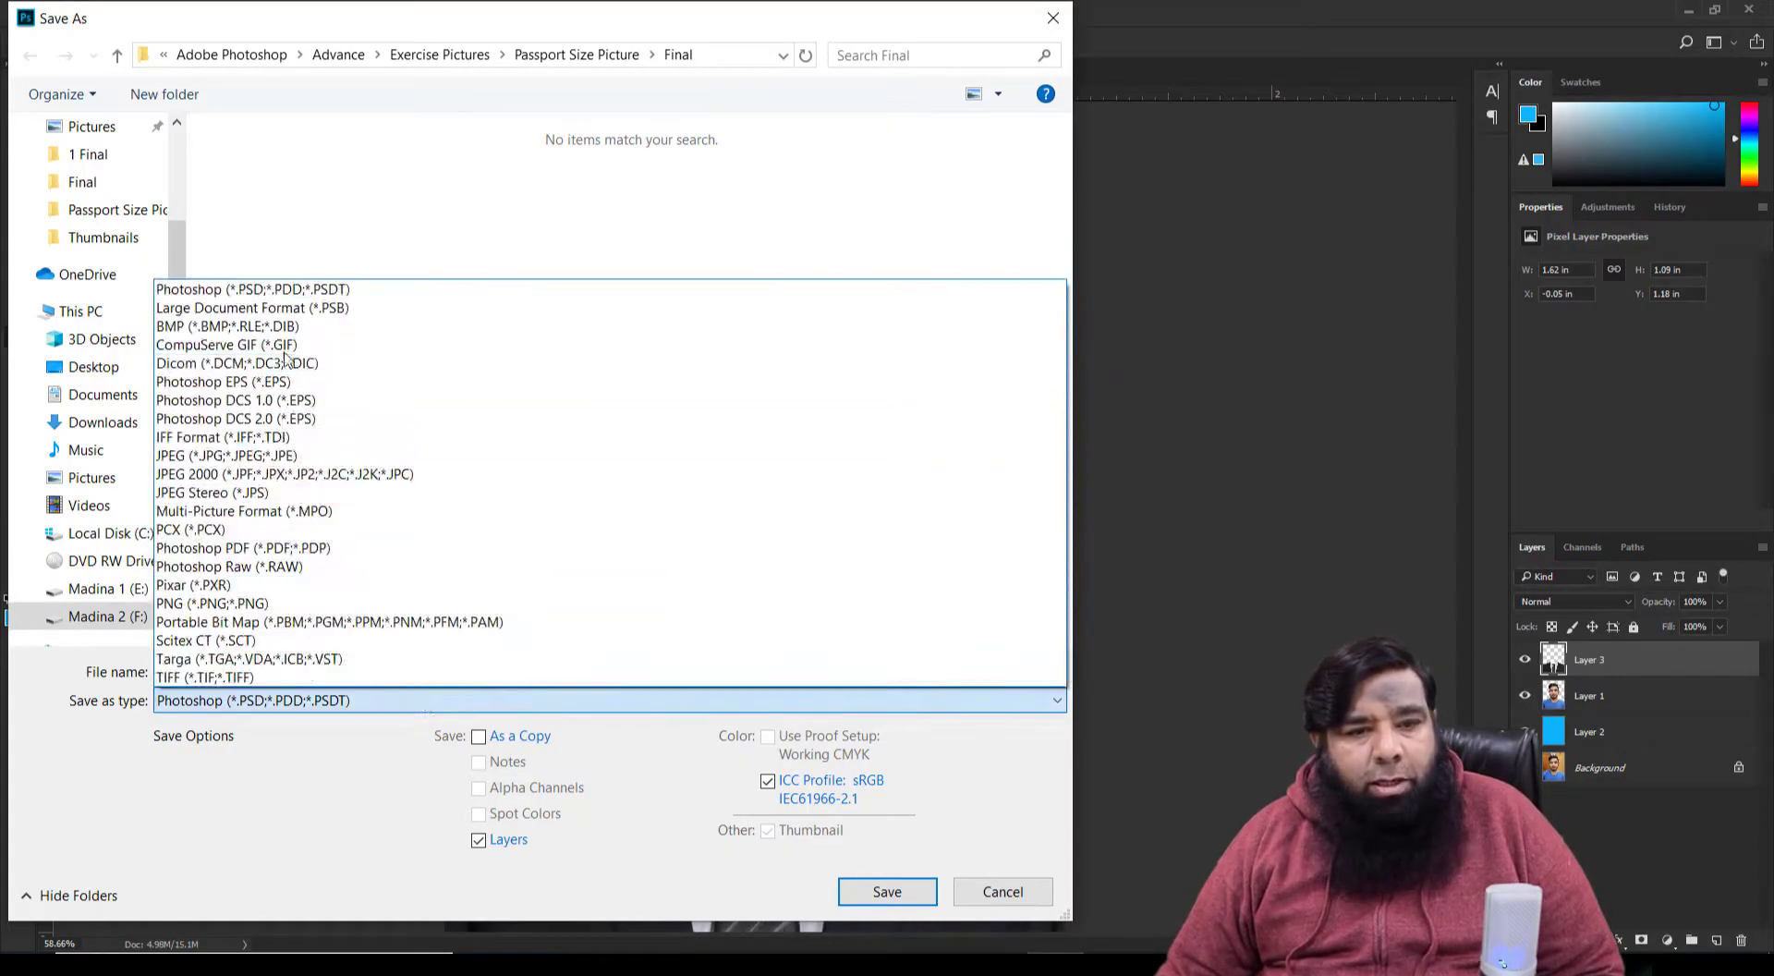
click(254, 455)
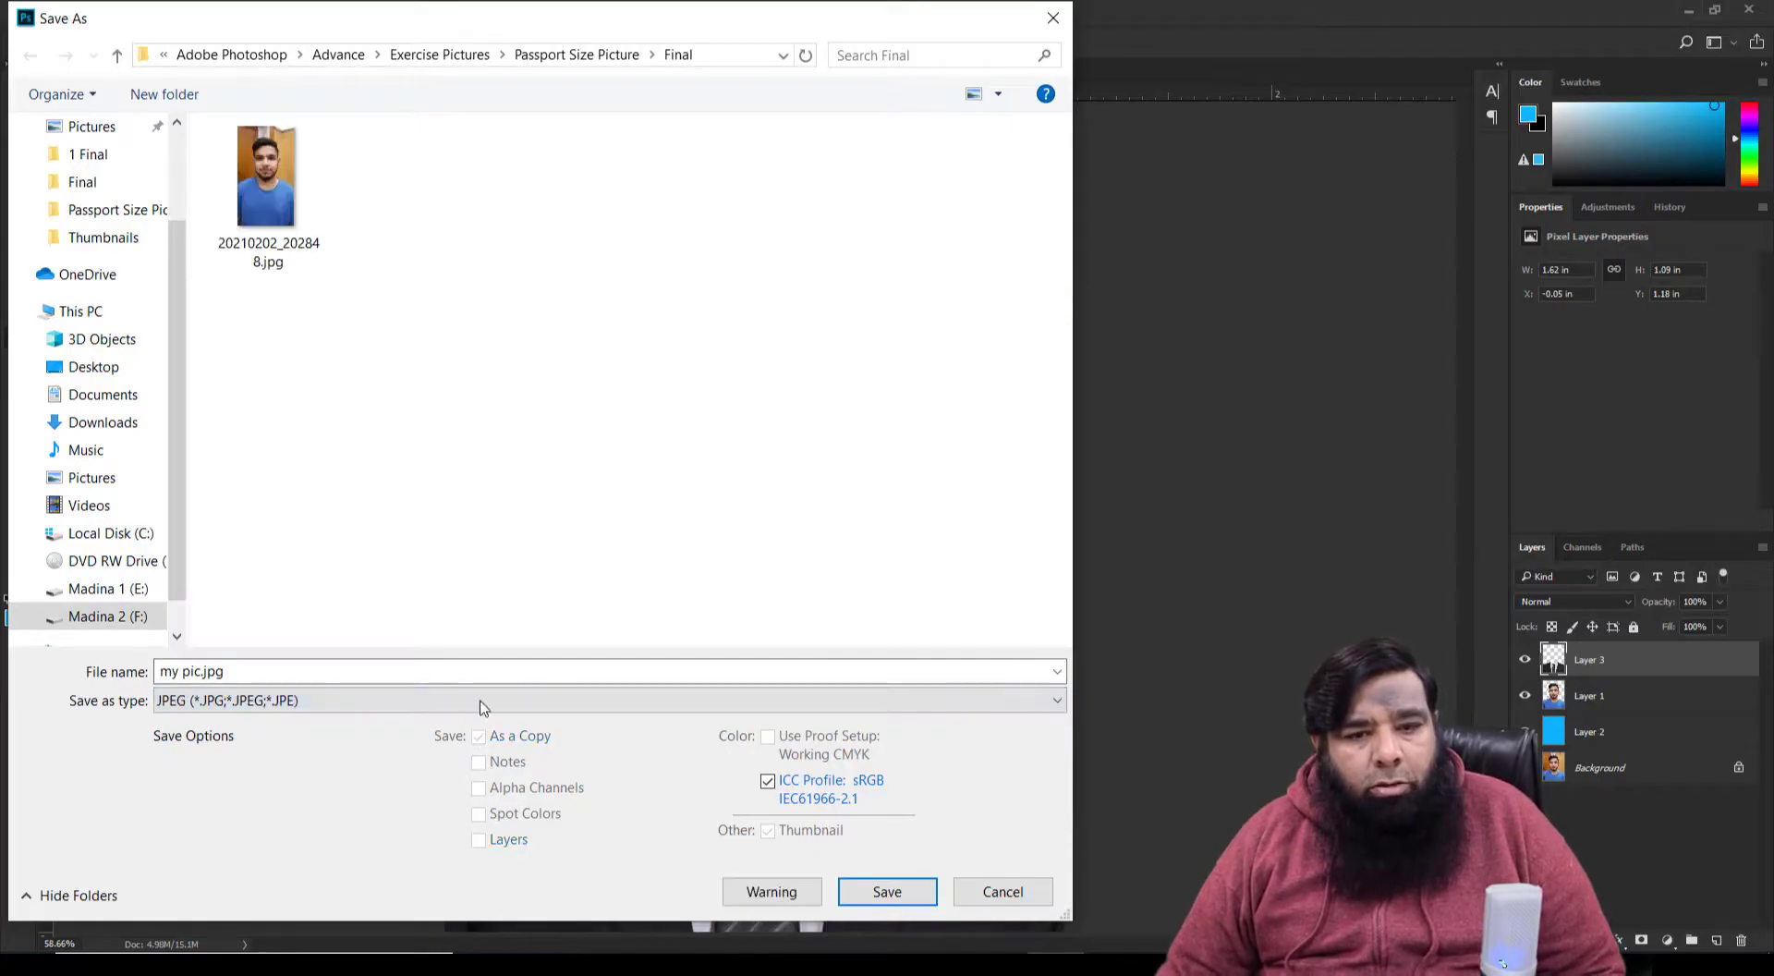
click(873, 893)
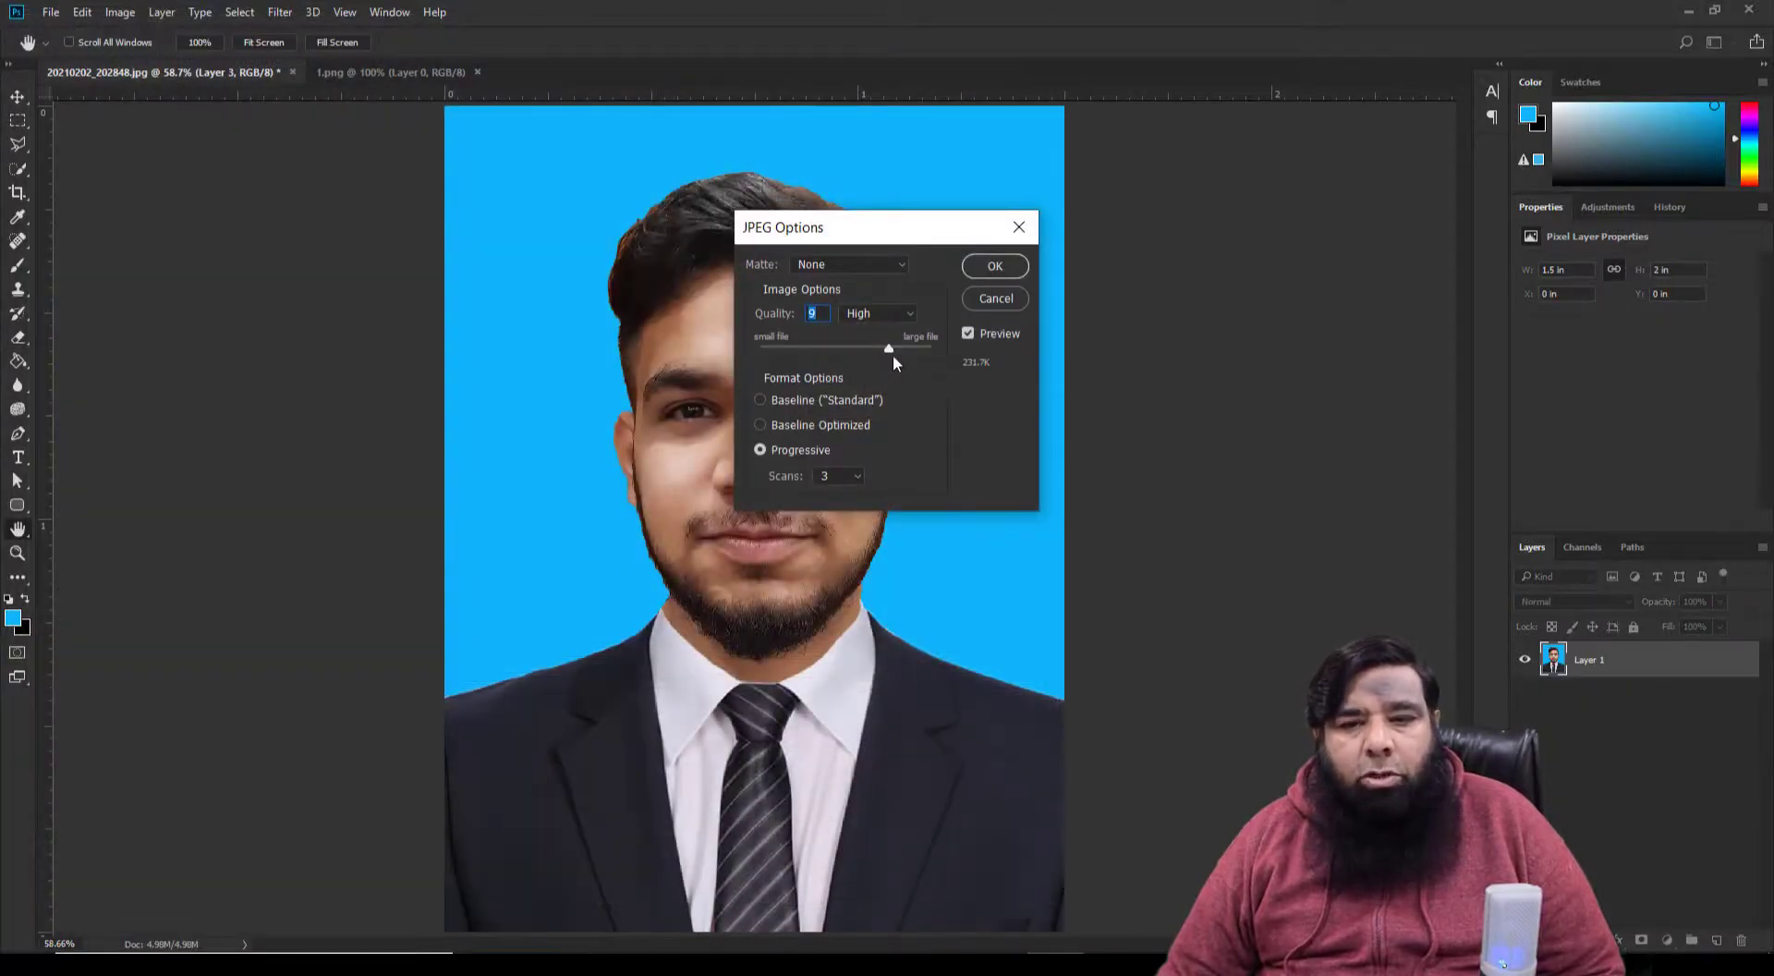
click(986, 271)
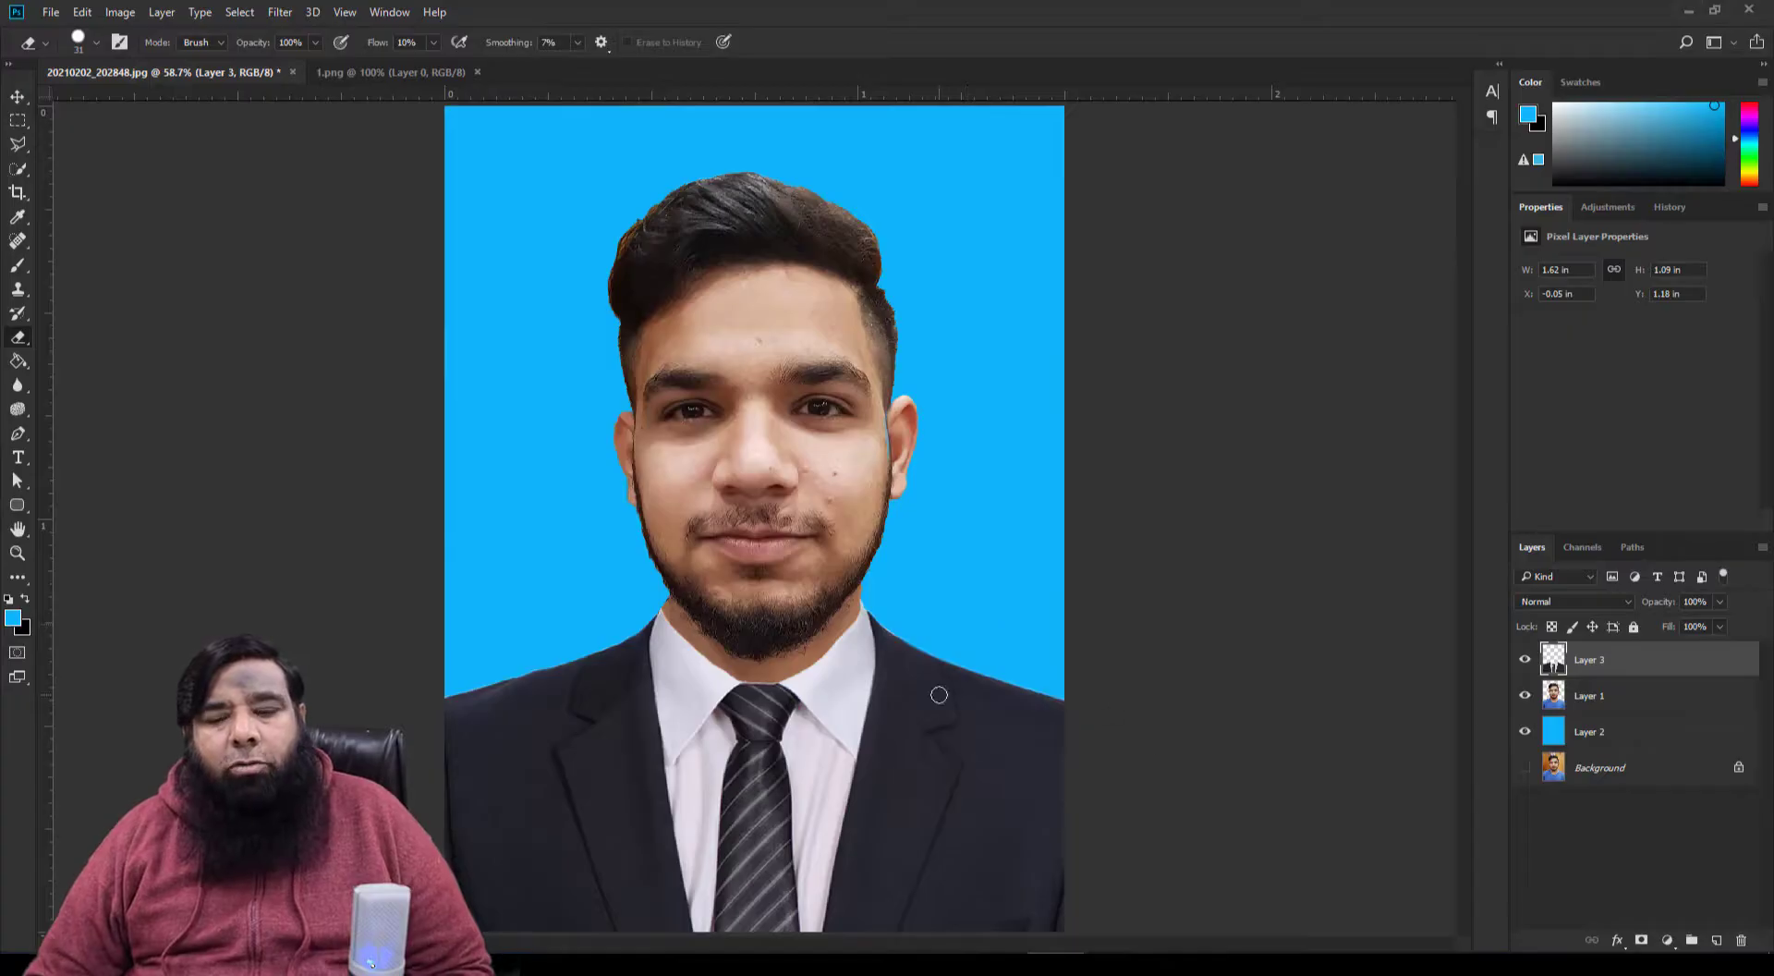
Step: Fill background Layer 2 with pale pink #f7e9f9 using the Paint Bucket
click(1617, 735)
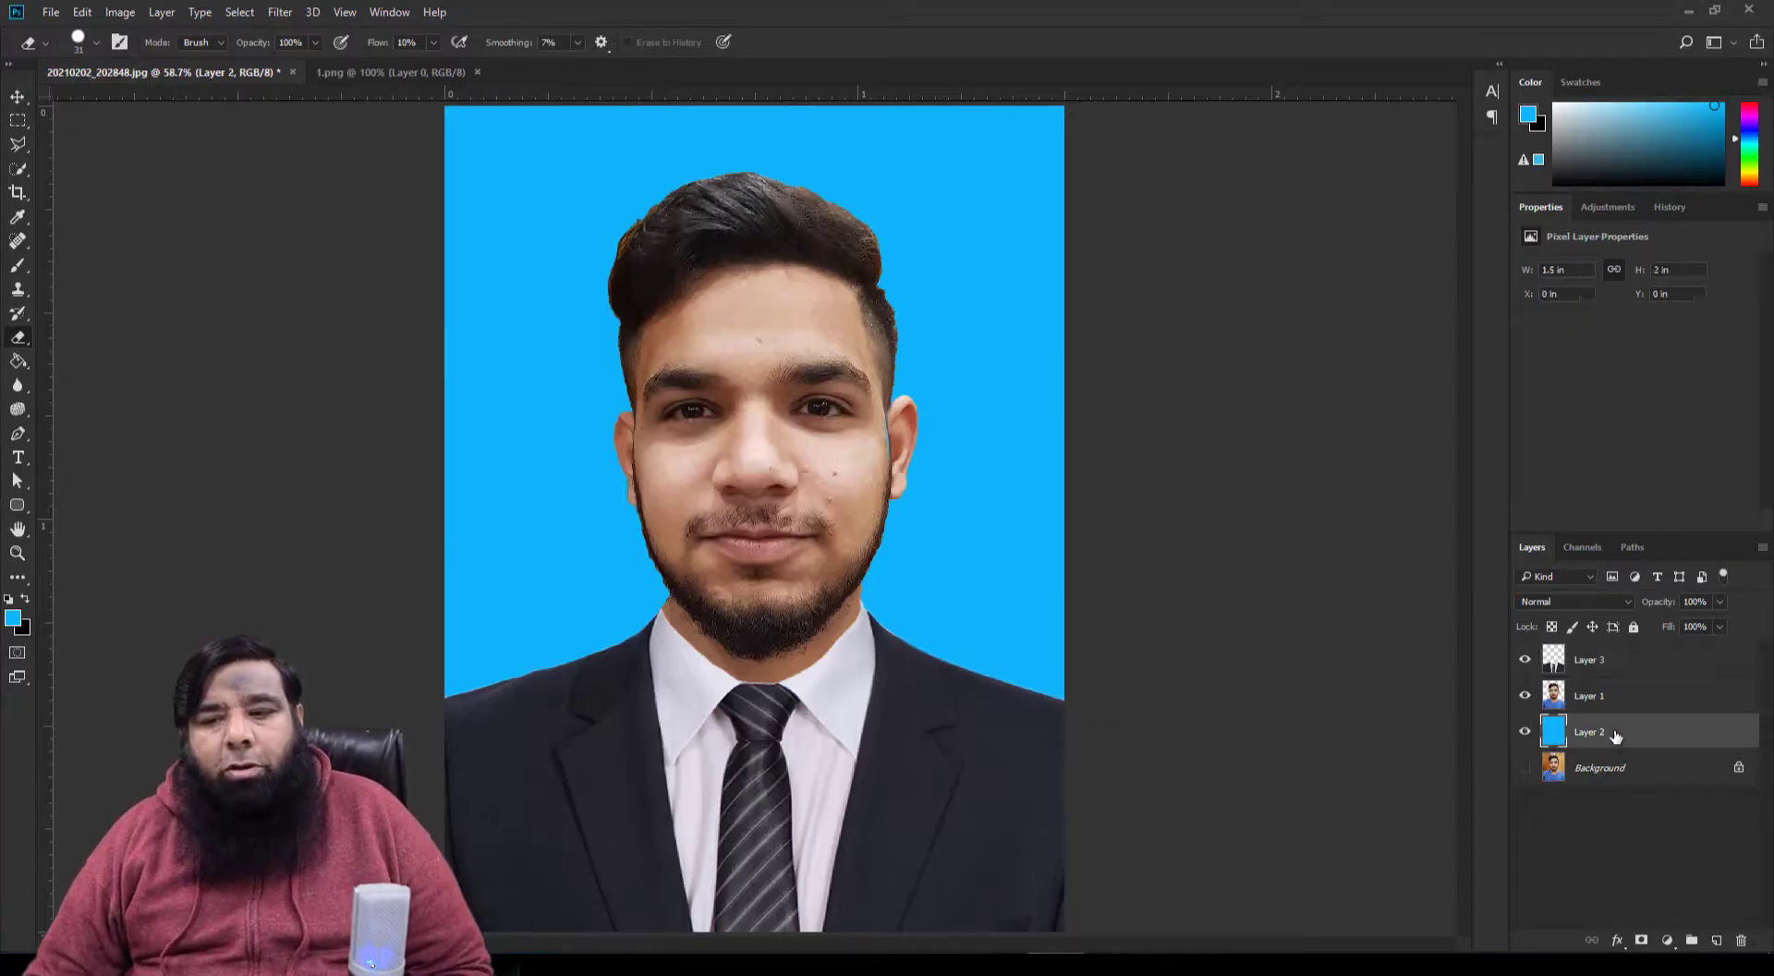
click(10, 618)
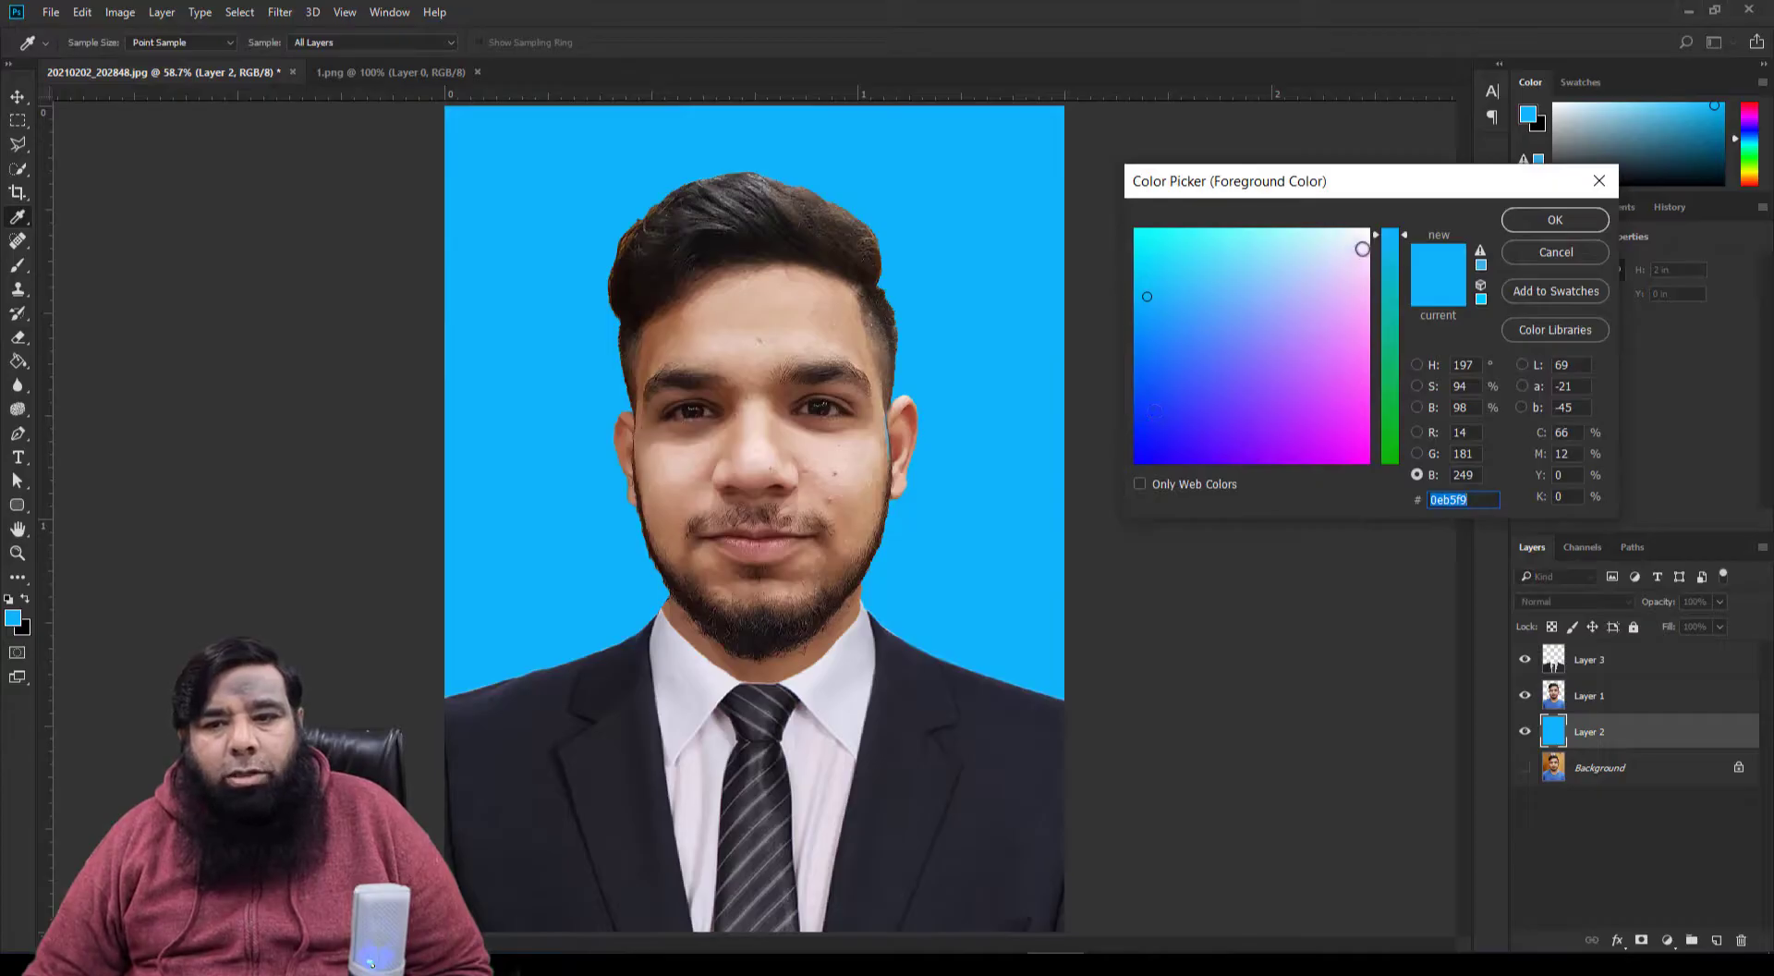
text(f7e9f9)
click(1560, 222)
key(e)
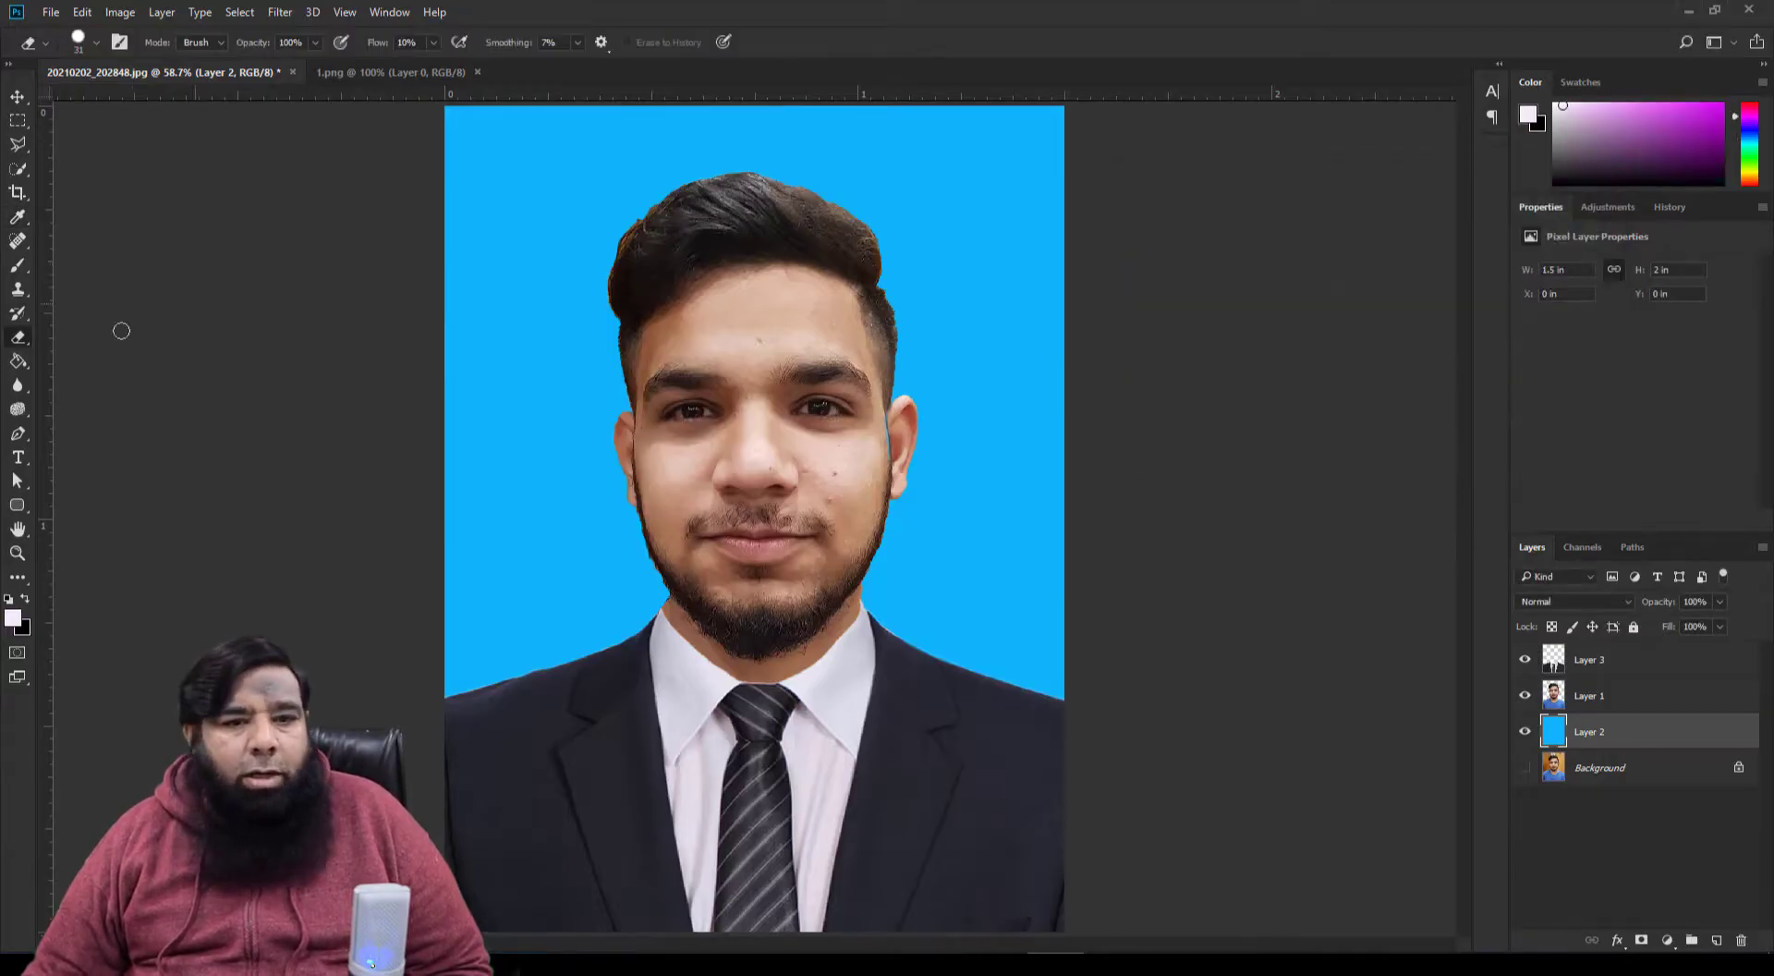
click(20, 362)
click(529, 316)
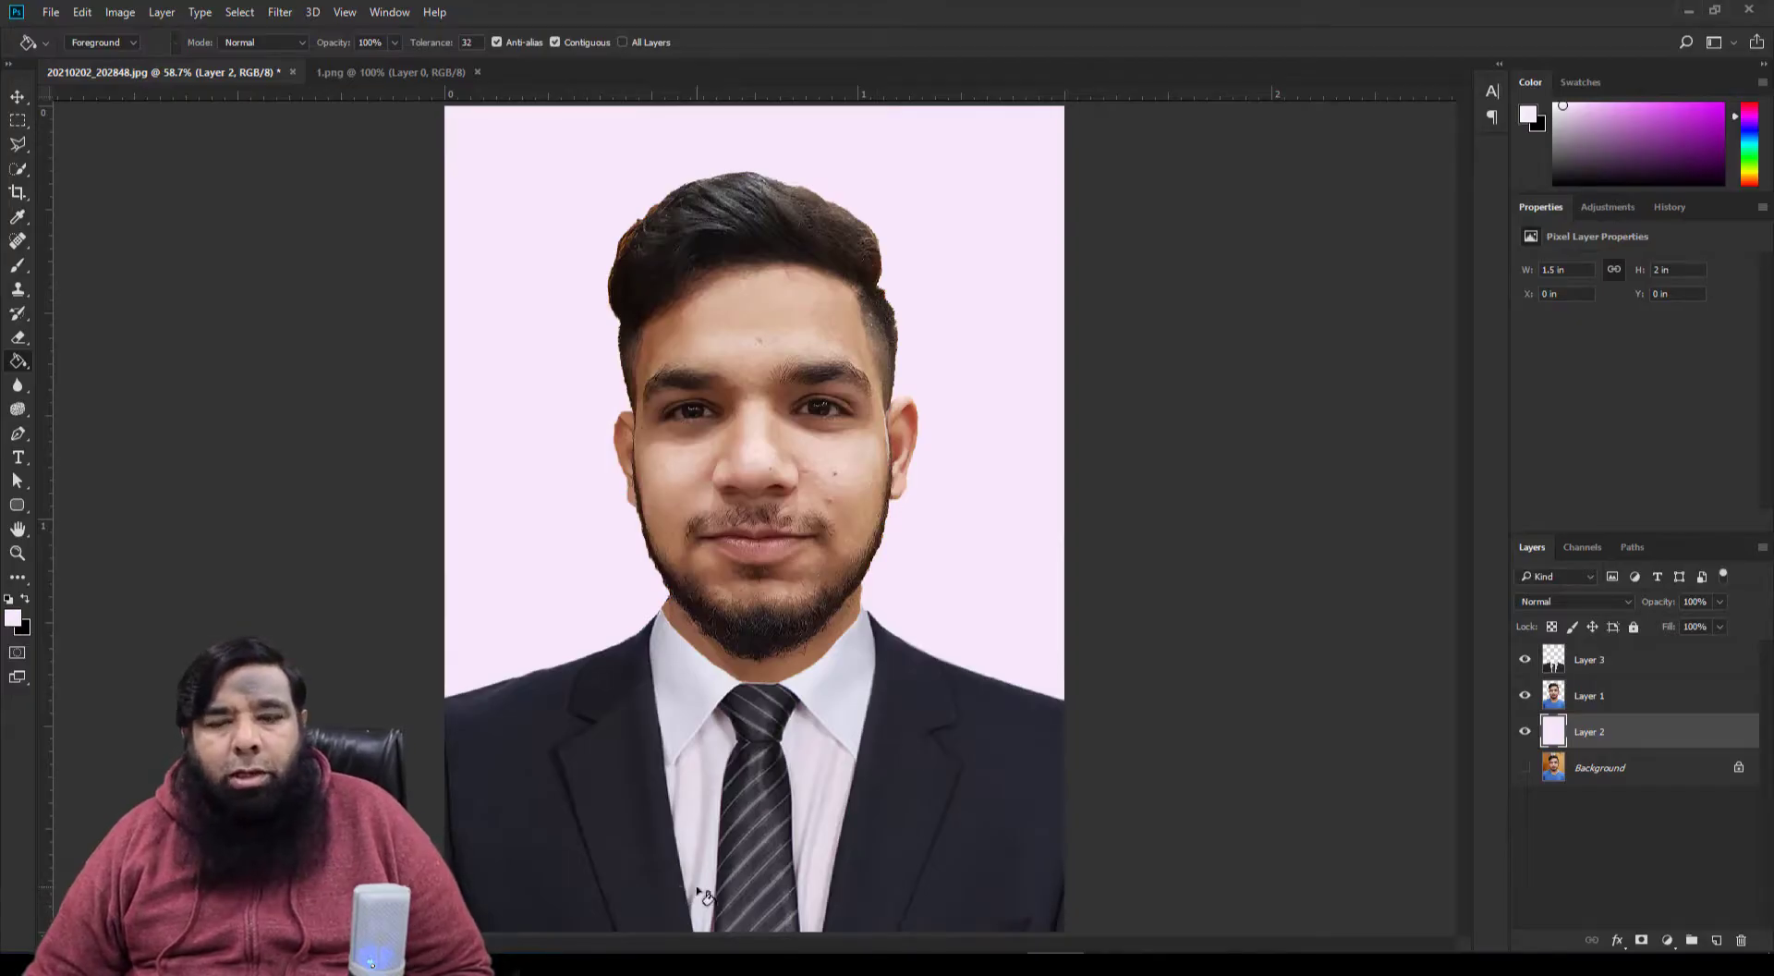
Step: Refill the background with light blue #0eb4f9
click(12, 618)
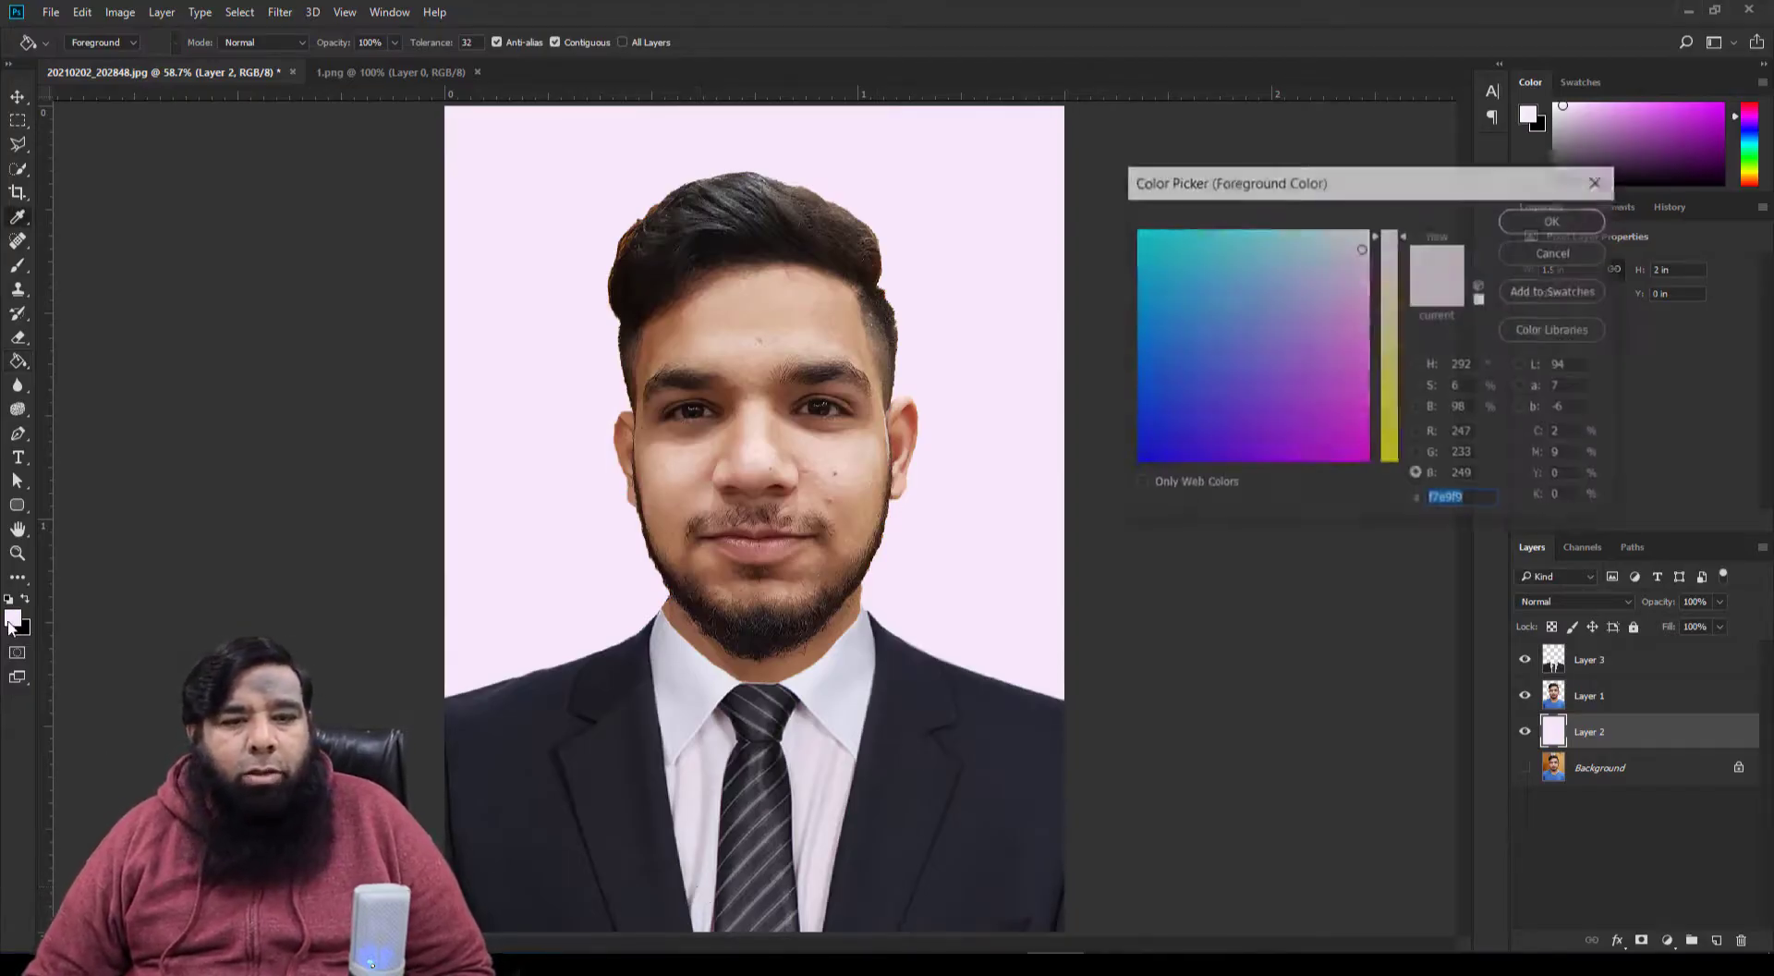
click(1149, 298)
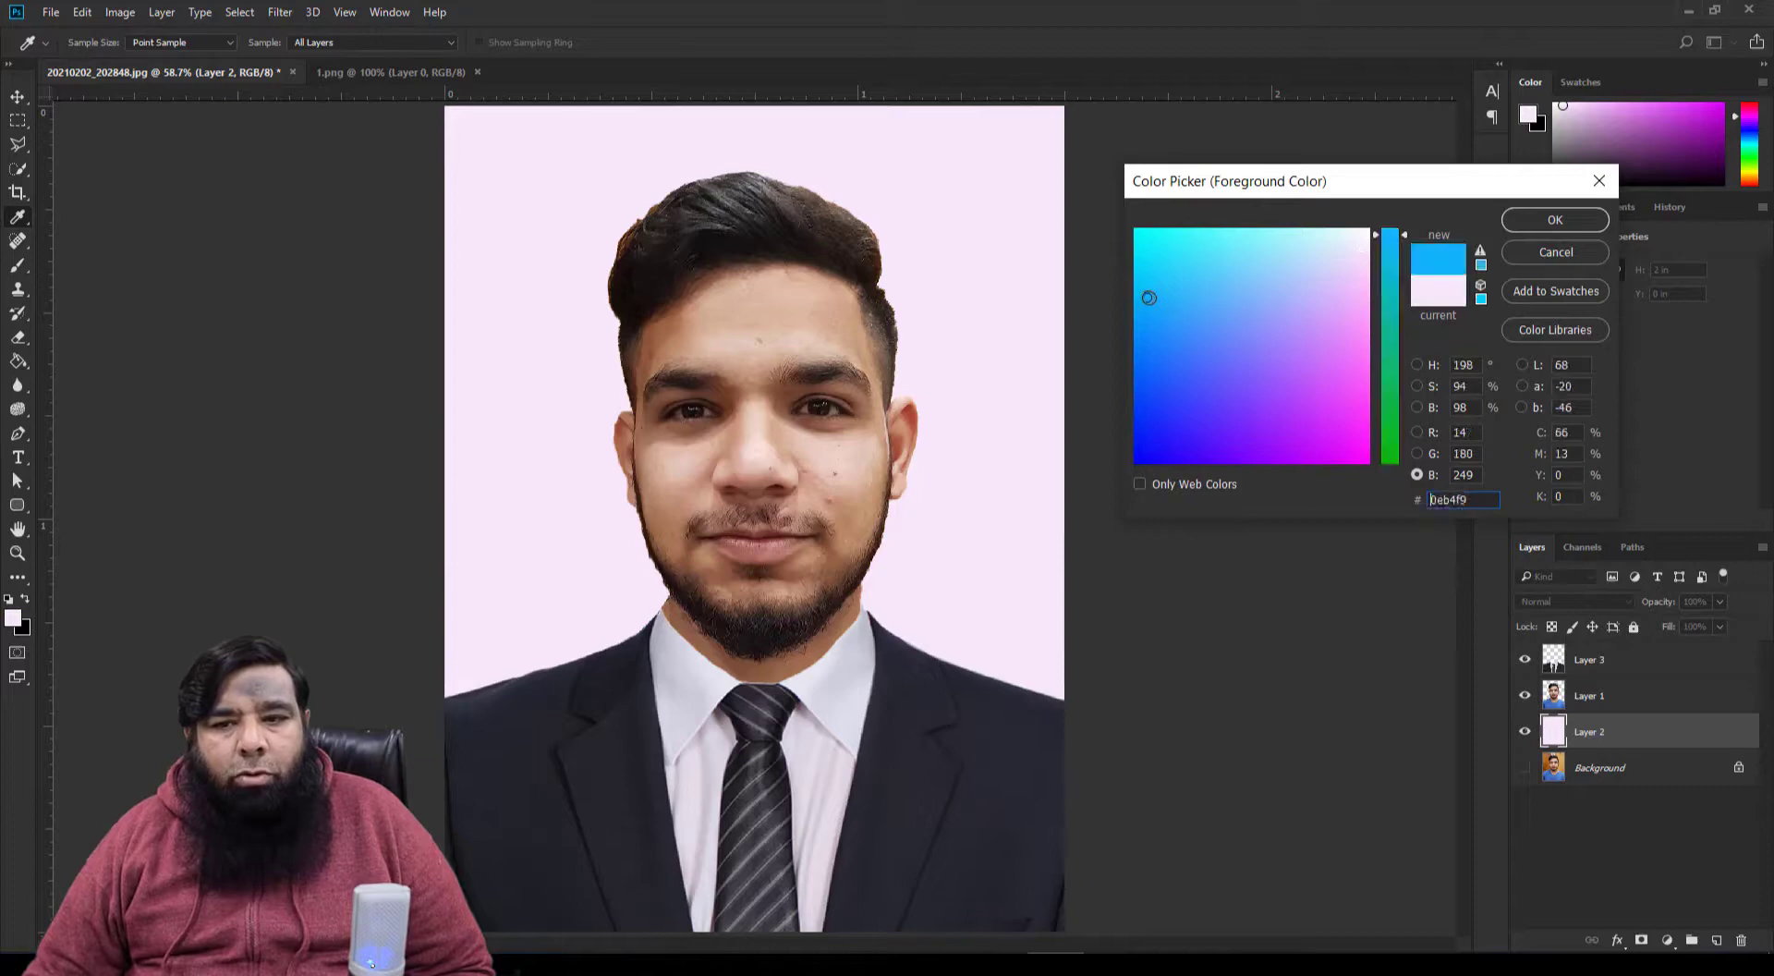
click(1512, 222)
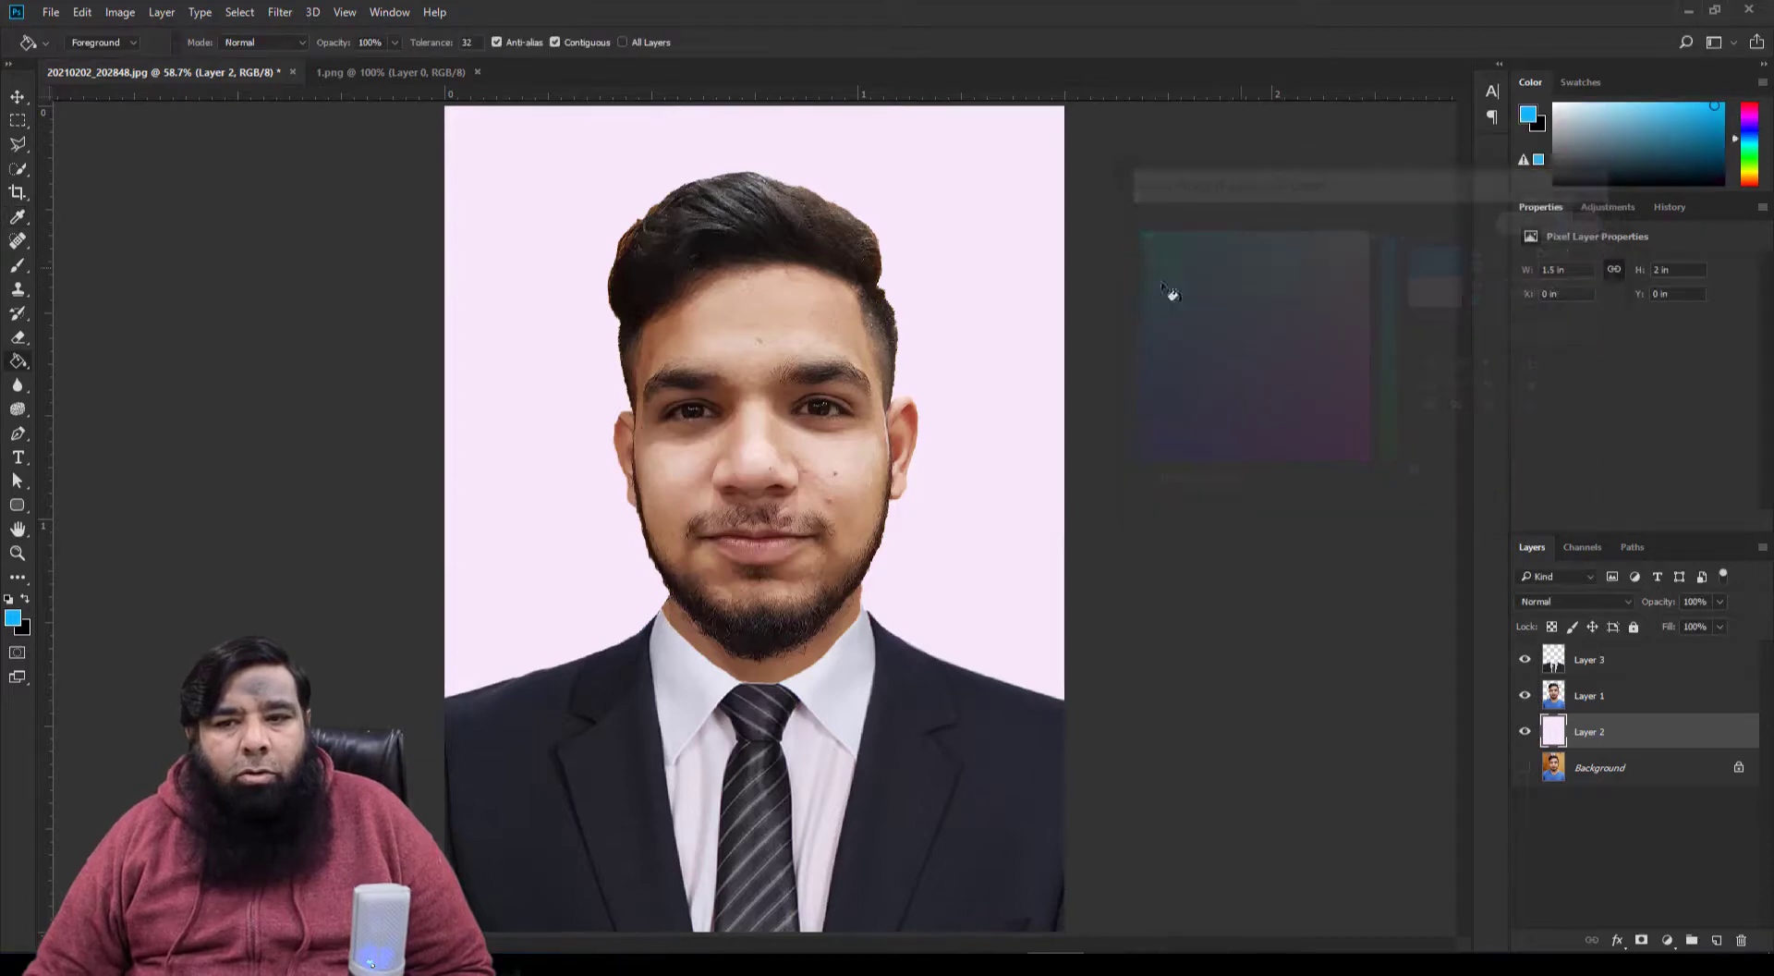
click(523, 405)
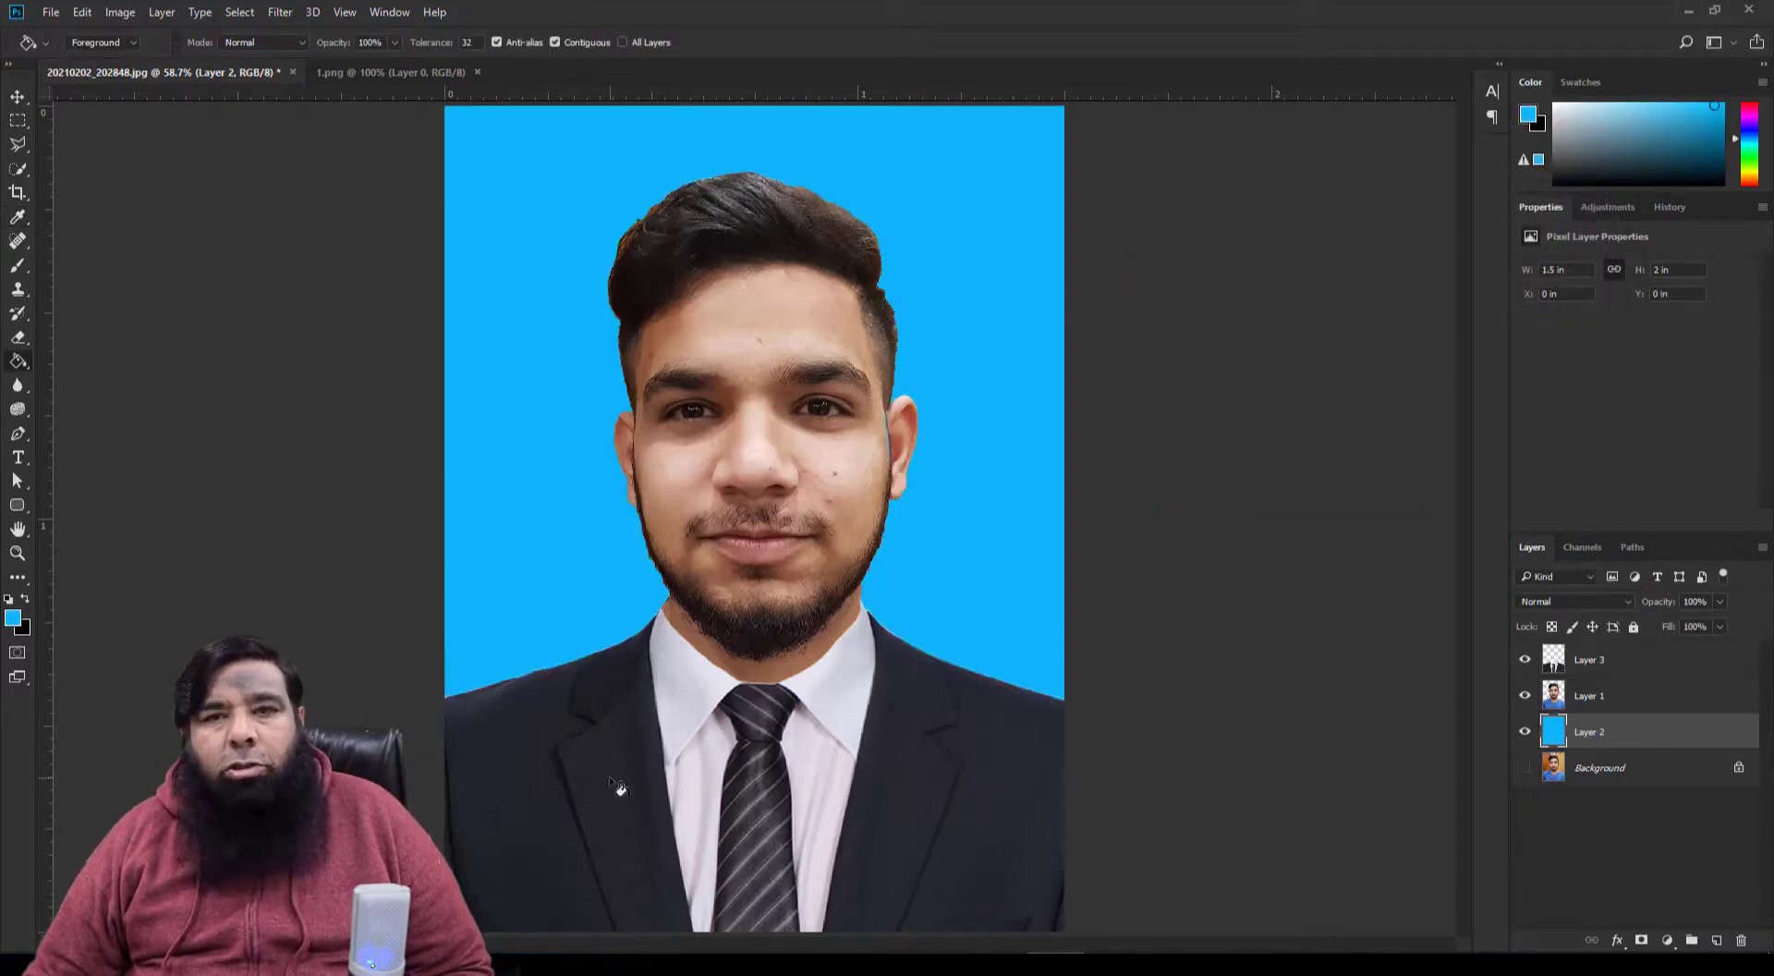